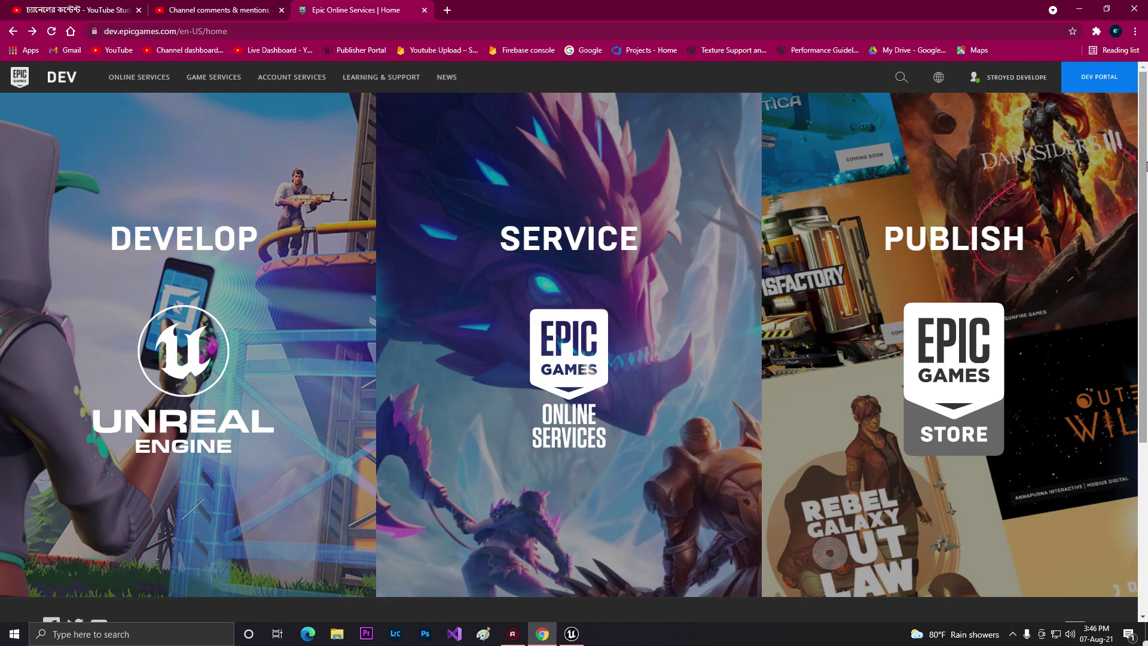
Step: Bring up the Unreal project browser, then close it again
{"action": "left_click", "coordinate": [572, 634]}
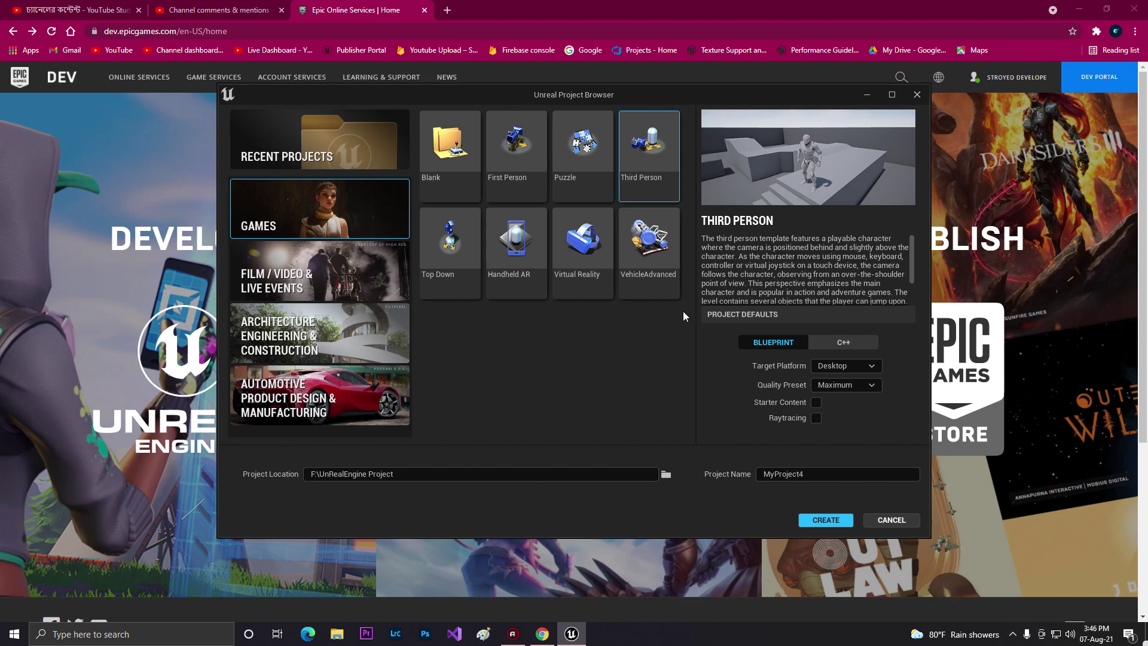
{"action": "left_click", "coordinate": [867, 95]}
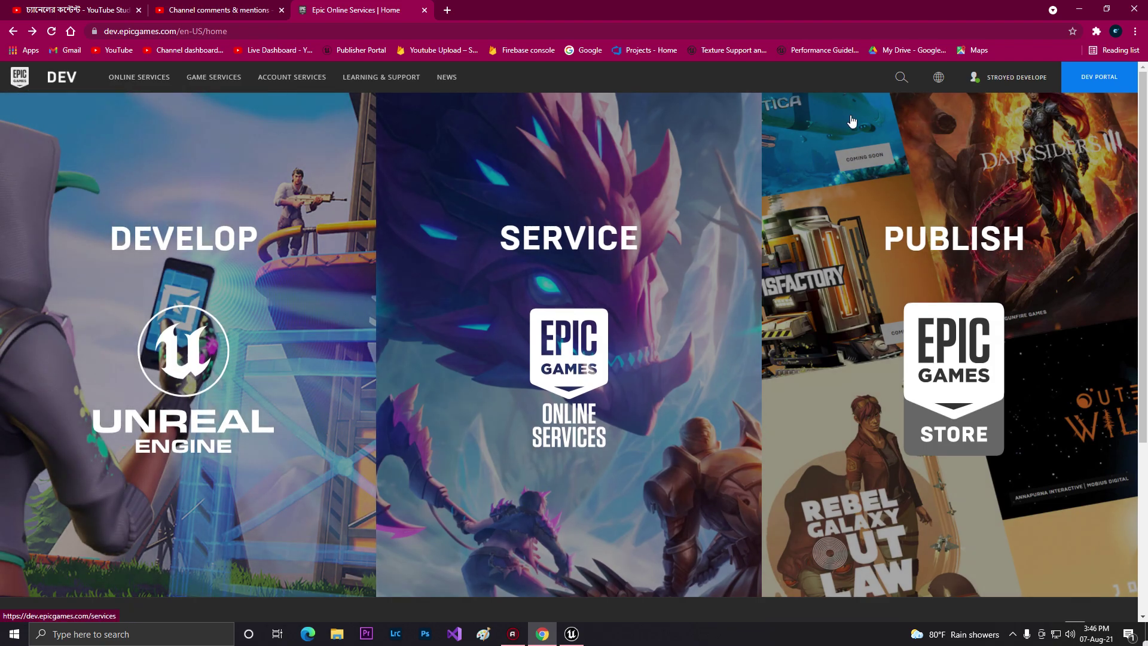
{"action": "scroll", "coordinate": [1128, 358], "scroll_direction": "down", "scroll_amount": 5}
{"action": "scroll", "coordinate": [1124, 334], "scroll_direction": "up", "scroll_amount": 5}
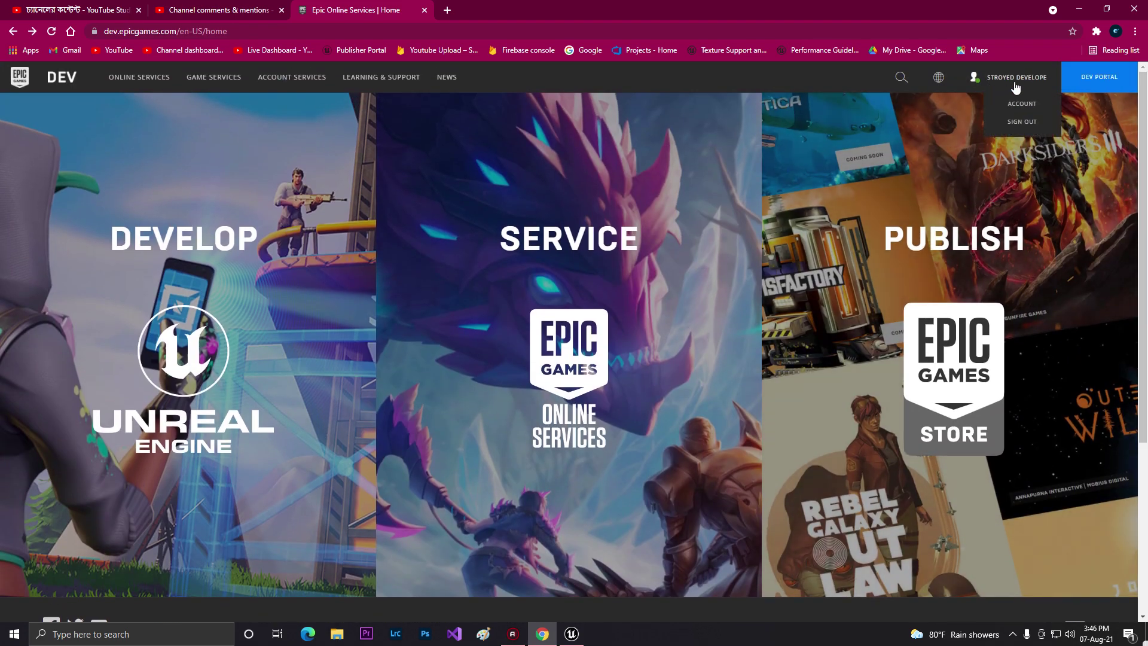
Step: In the developer portal, create a product named Test without a cover image
{"action": "left_click", "coordinate": [1110, 87]}
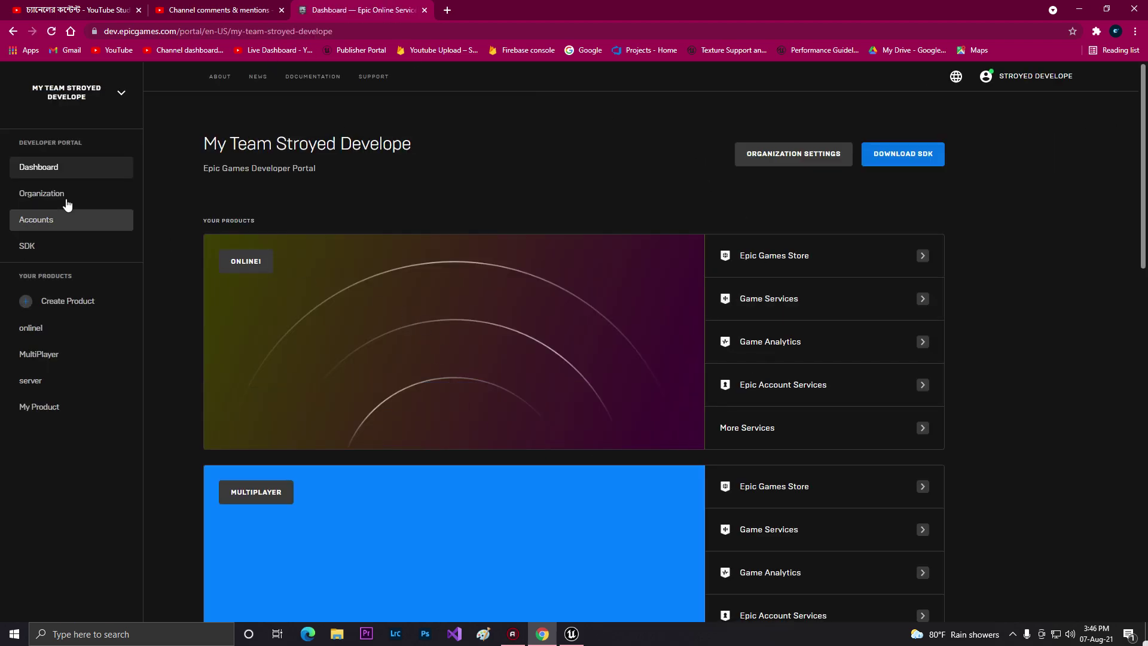
{"action": "left_click", "coordinate": [78, 301]}
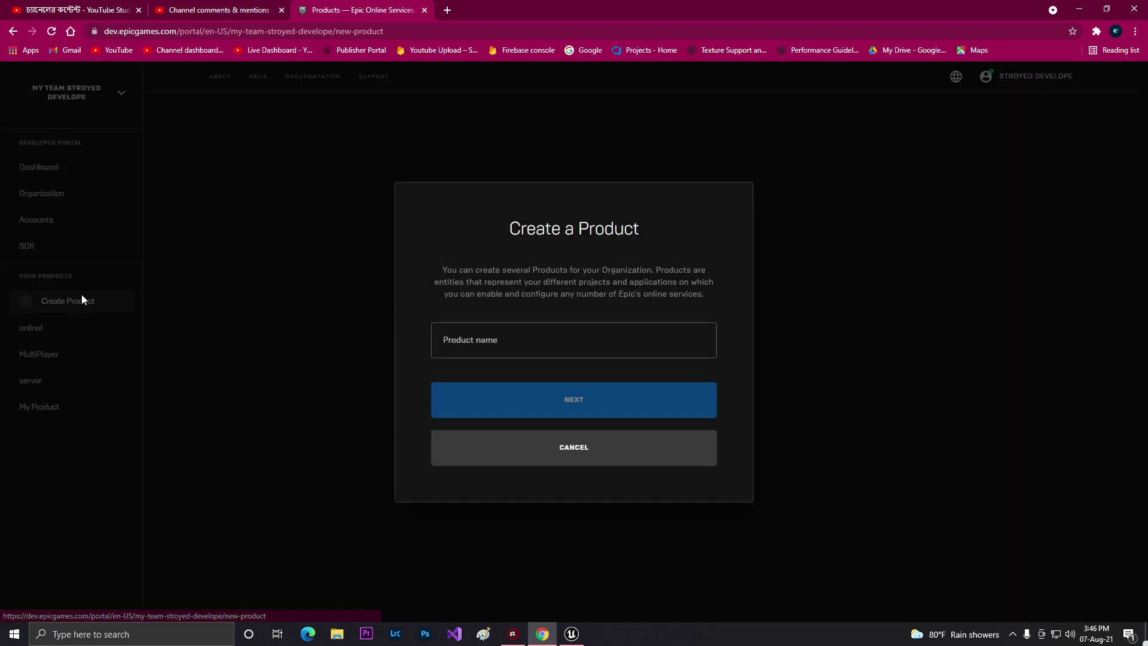
{"action": "left_click", "coordinate": [481, 347]}
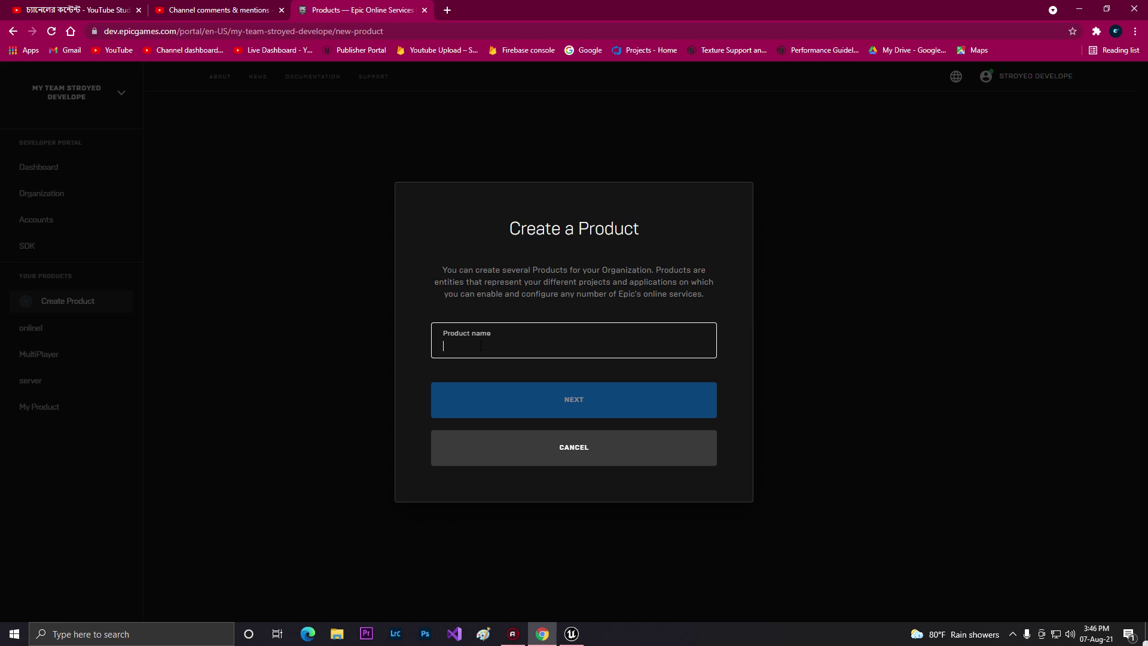
{"action": "type", "text": "Test"}
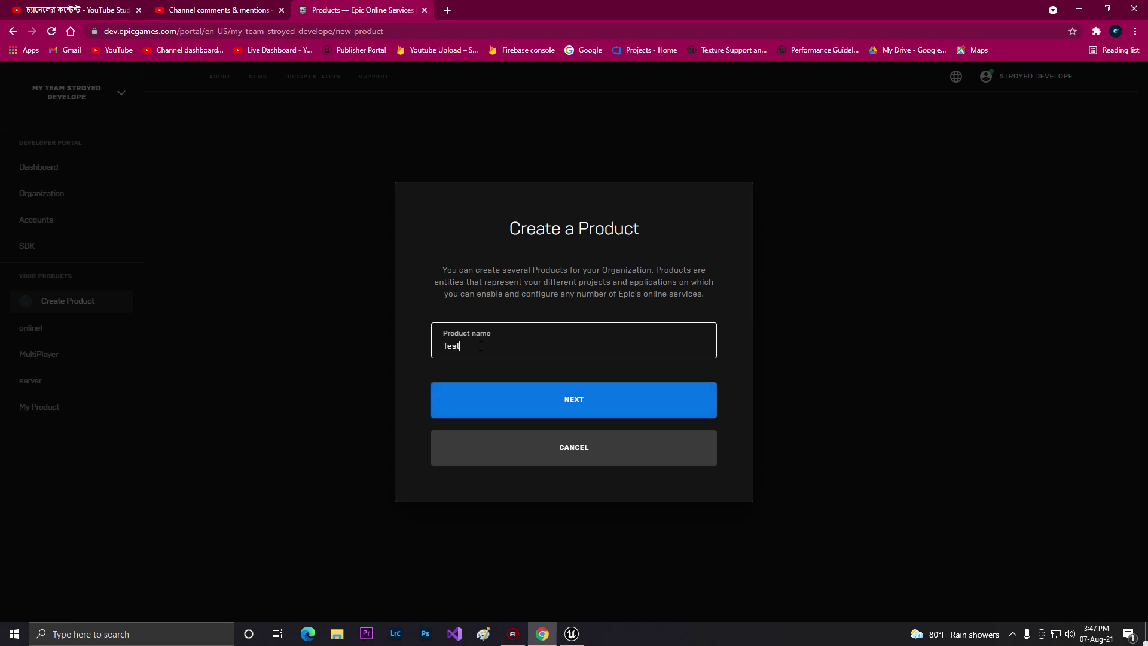
{"action": "left_click", "coordinate": [614, 409]}
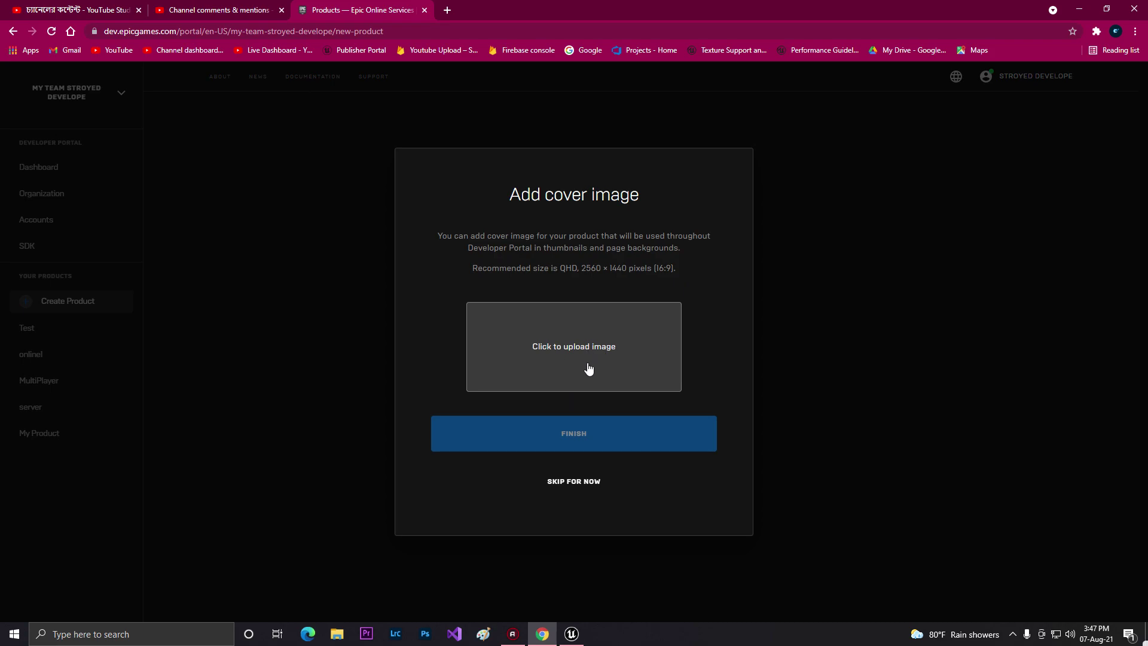
{"action": "left_click", "coordinate": [570, 488]}
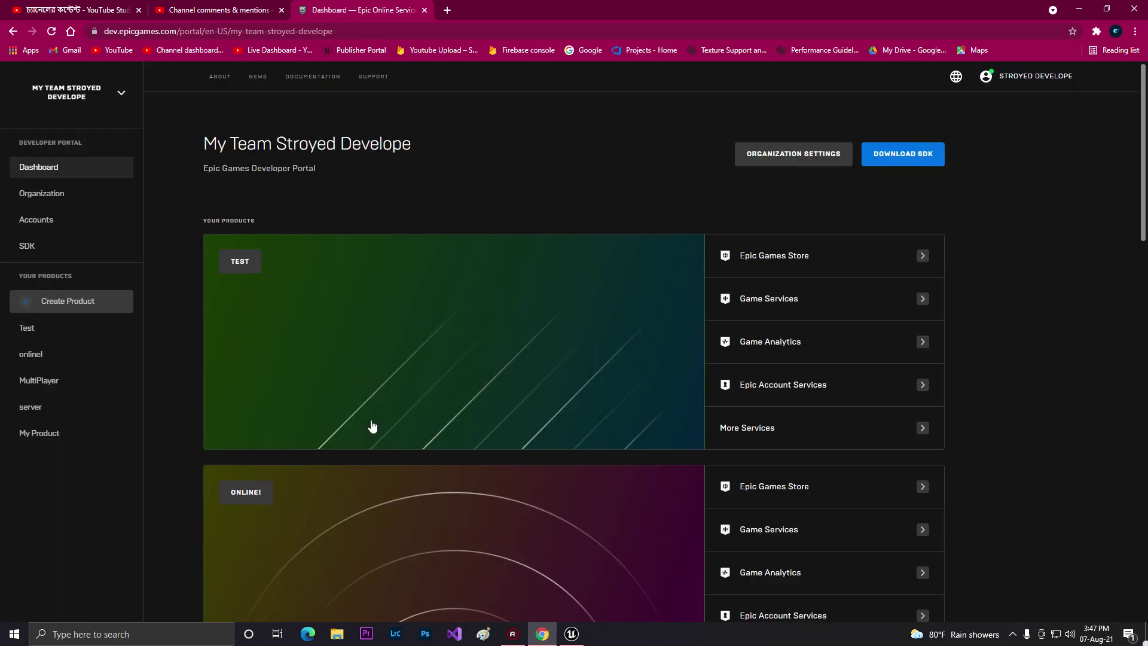
Step: Open the Test product's settings and show its Environments sandboxes
{"action": "left_click", "coordinate": [324, 305]}
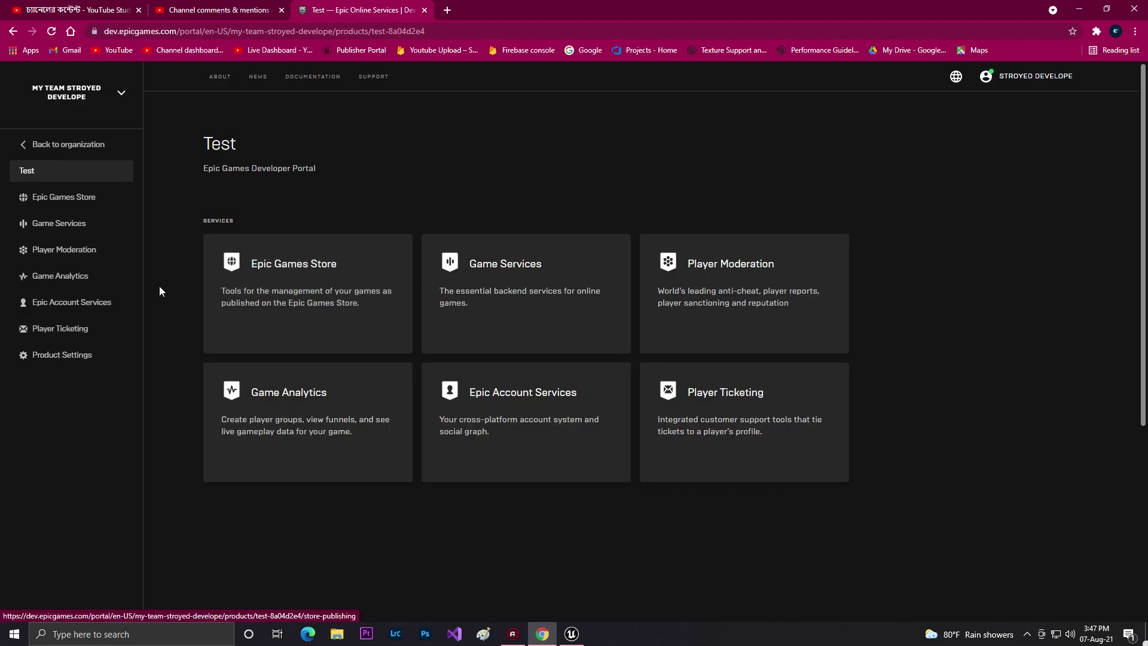
{"action": "left_click", "coordinate": [74, 358]}
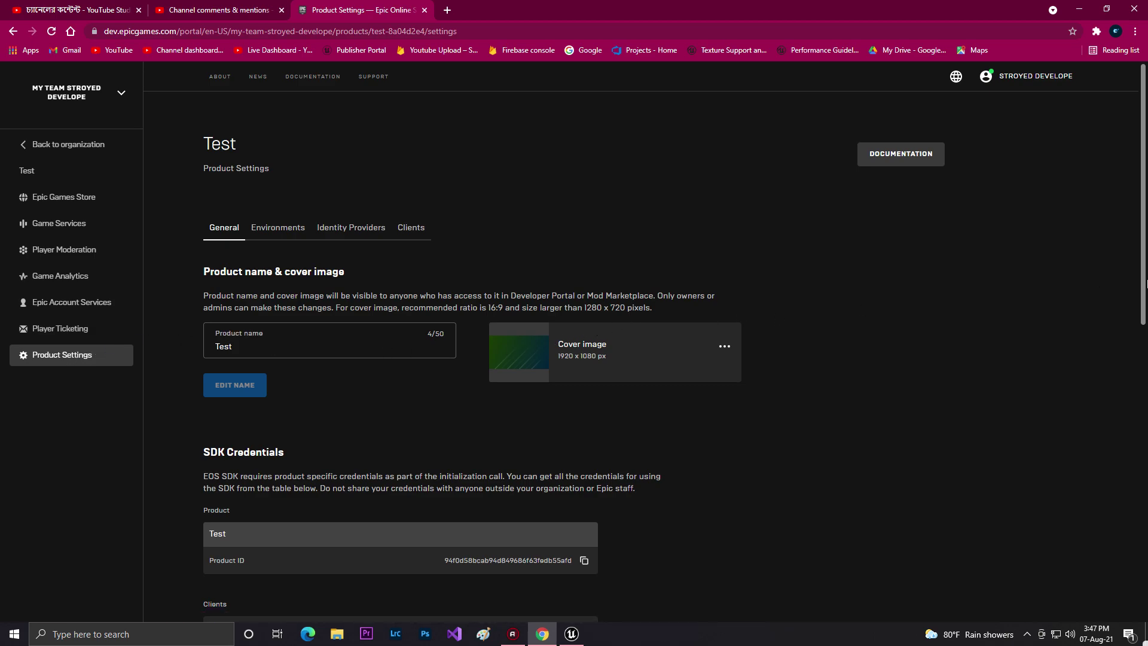
{"action": "scroll", "coordinate": [1136, 299], "scroll_direction": "down", "scroll_amount": 6}
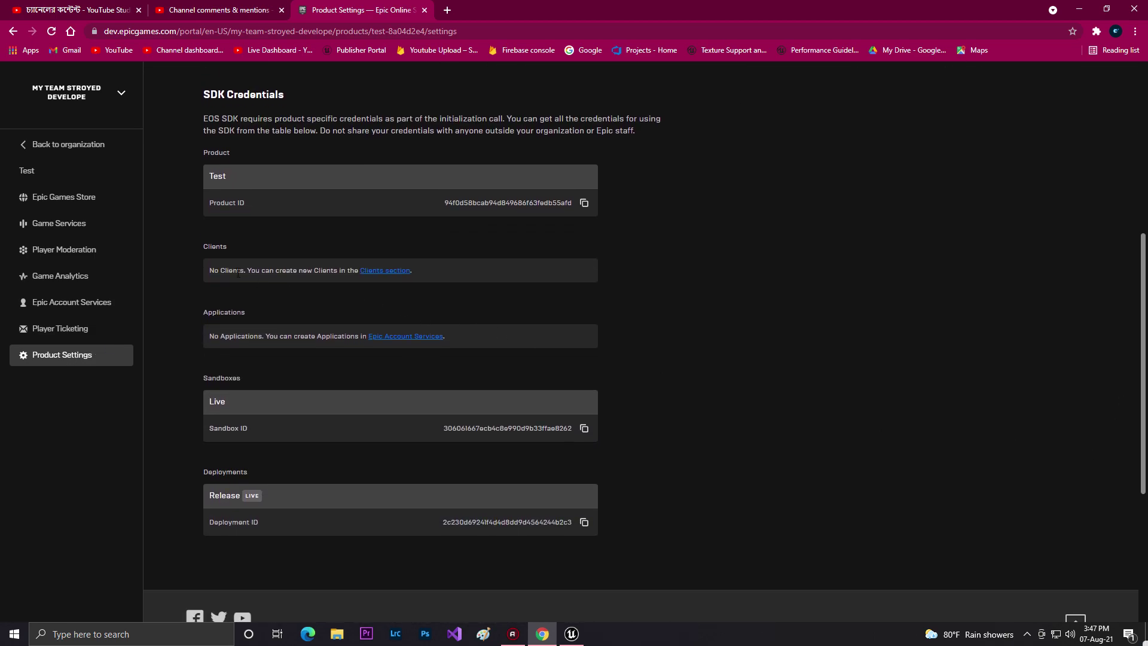
{"action": "left_click_drag", "start_coordinate": [202, 250], "coordinate": [251, 256]}
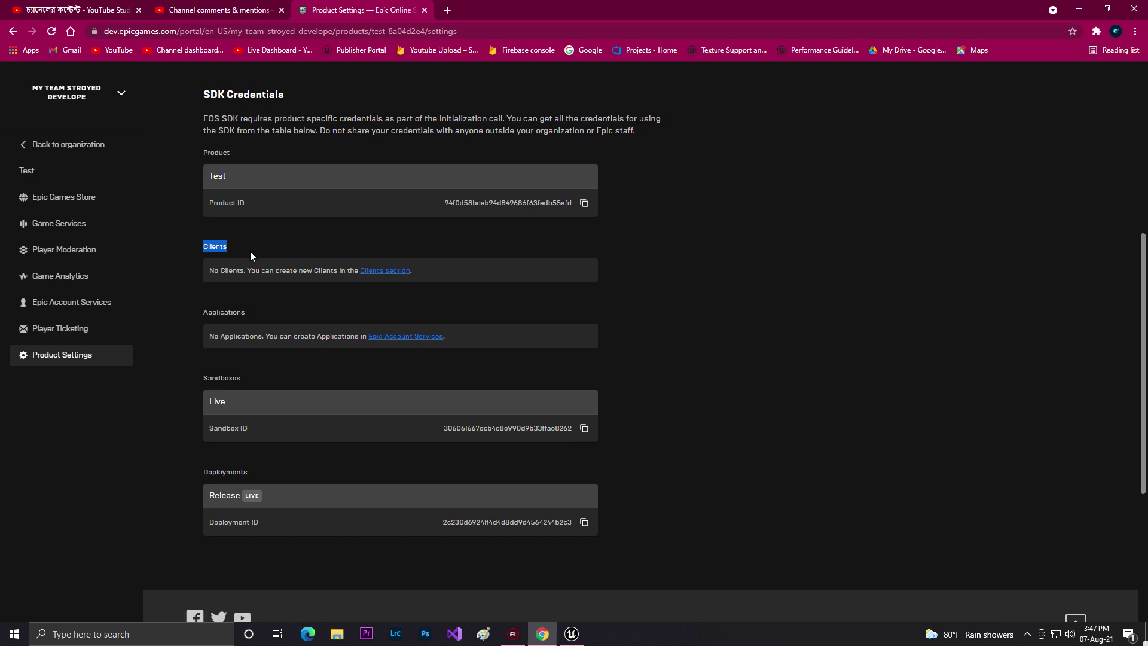
{"action": "left_click_drag", "start_coordinate": [207, 311], "coordinate": [279, 309]}
{"action": "scroll", "coordinate": [1146, 342], "scroll_direction": "up", "scroll_amount": 5}
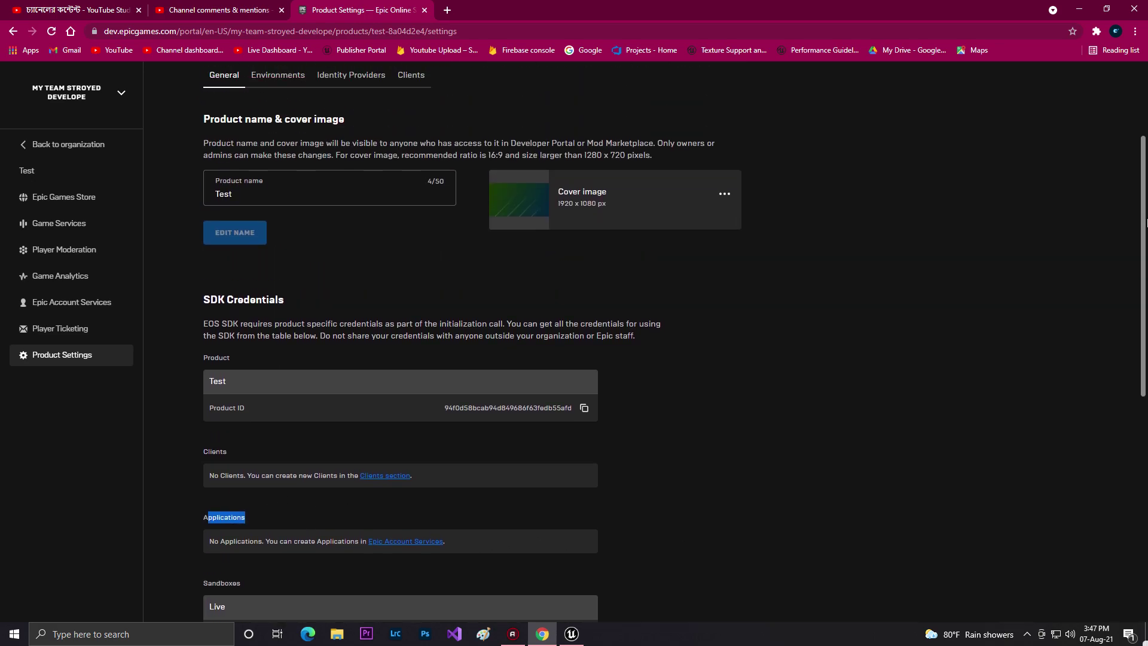
{"action": "left_click", "coordinate": [277, 192]}
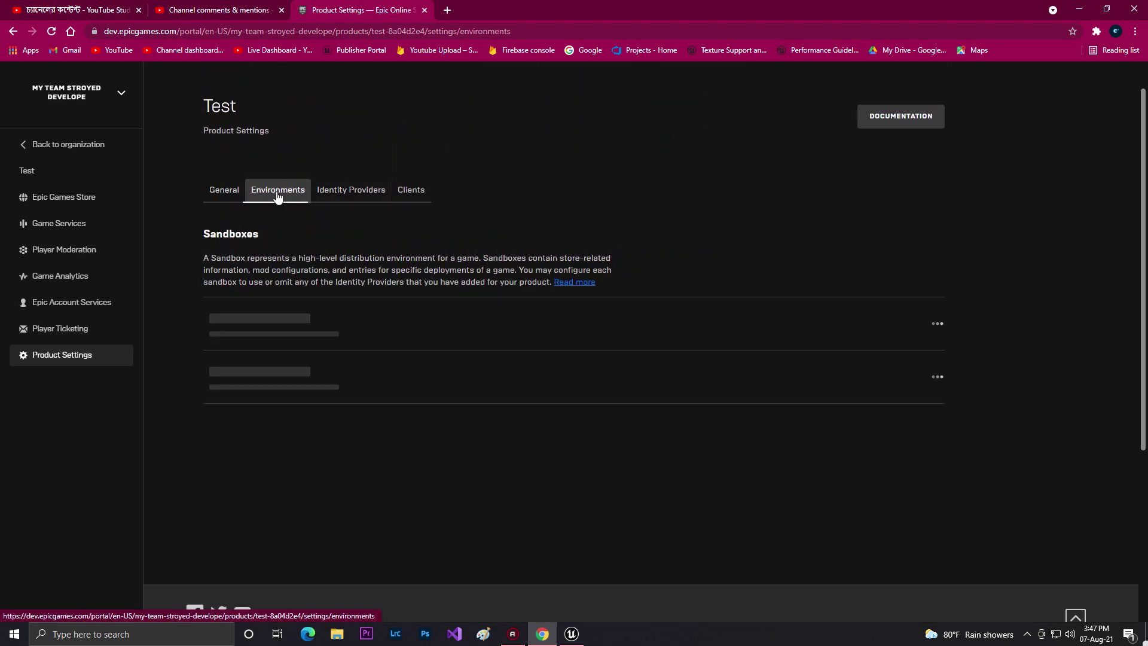
Step: Pick Google as an identity provider, close the form unsaved, and open Clients settings
{"action": "left_click", "coordinate": [331, 191]}
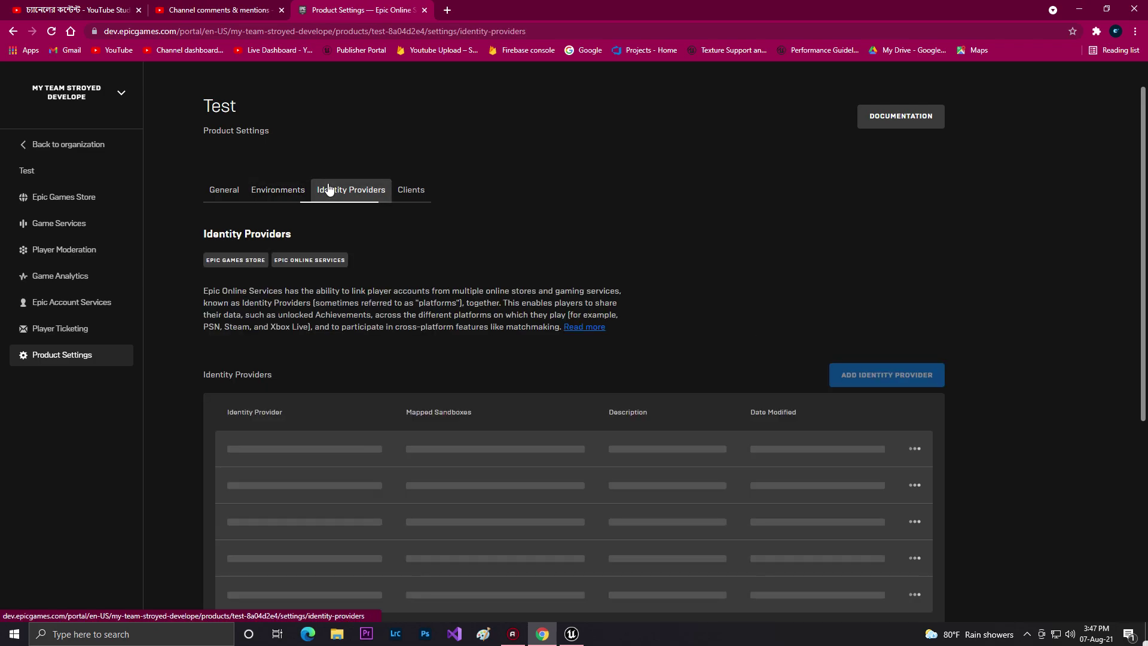
{"action": "scroll", "coordinate": [1146, 335], "scroll_direction": "down", "scroll_amount": 5}
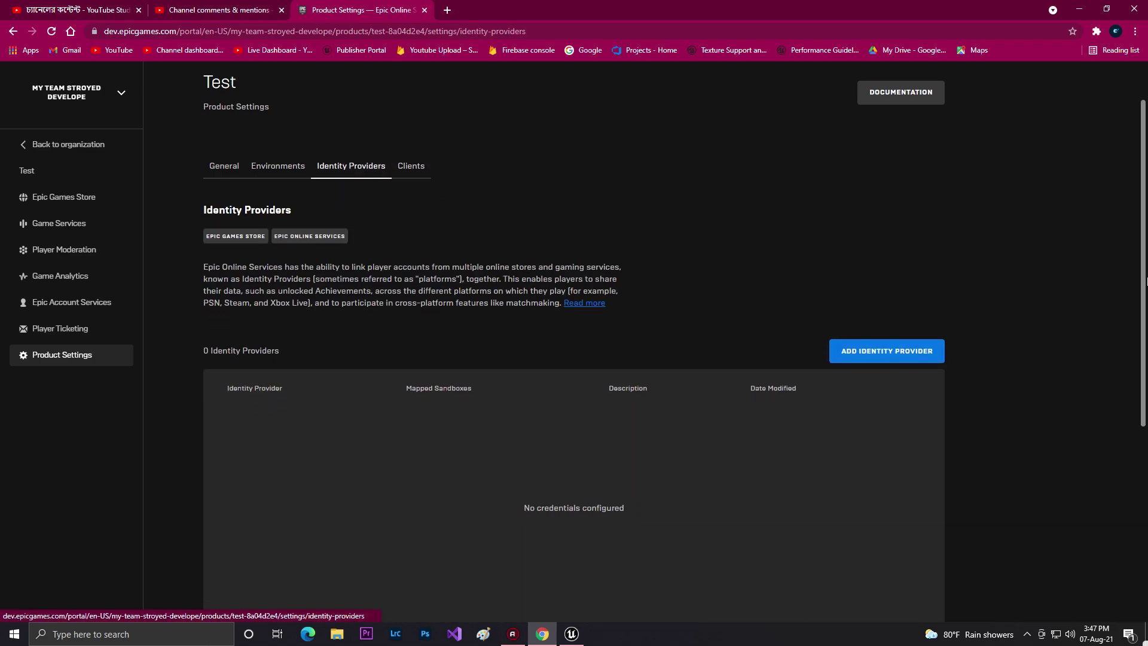
{"action": "scroll", "coordinate": [1146, 329], "scroll_direction": "up", "scroll_amount": 3}
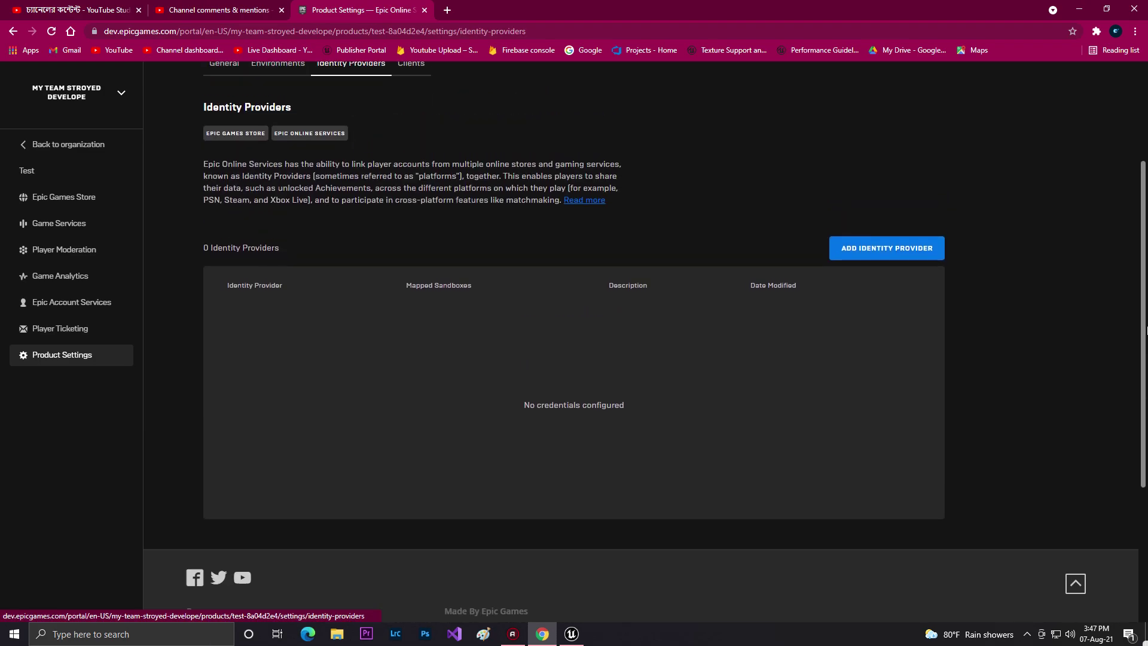
{"action": "left_click", "coordinate": [891, 263]}
{"action": "left_click", "coordinate": [934, 182]}
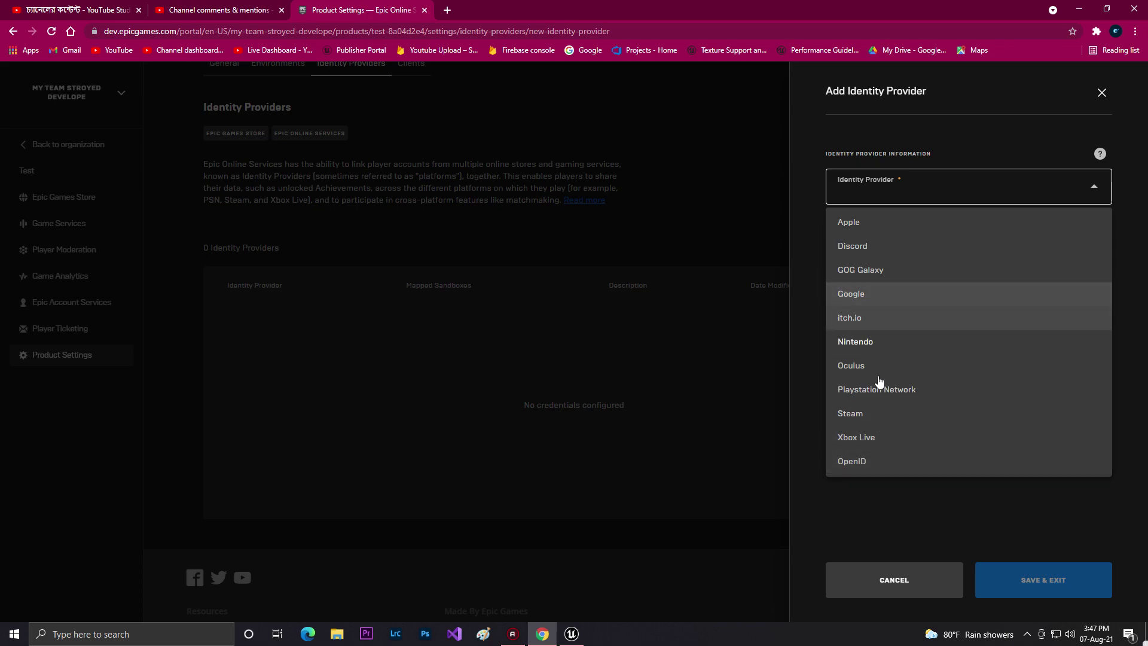
{"action": "left_click", "coordinate": [909, 294]}
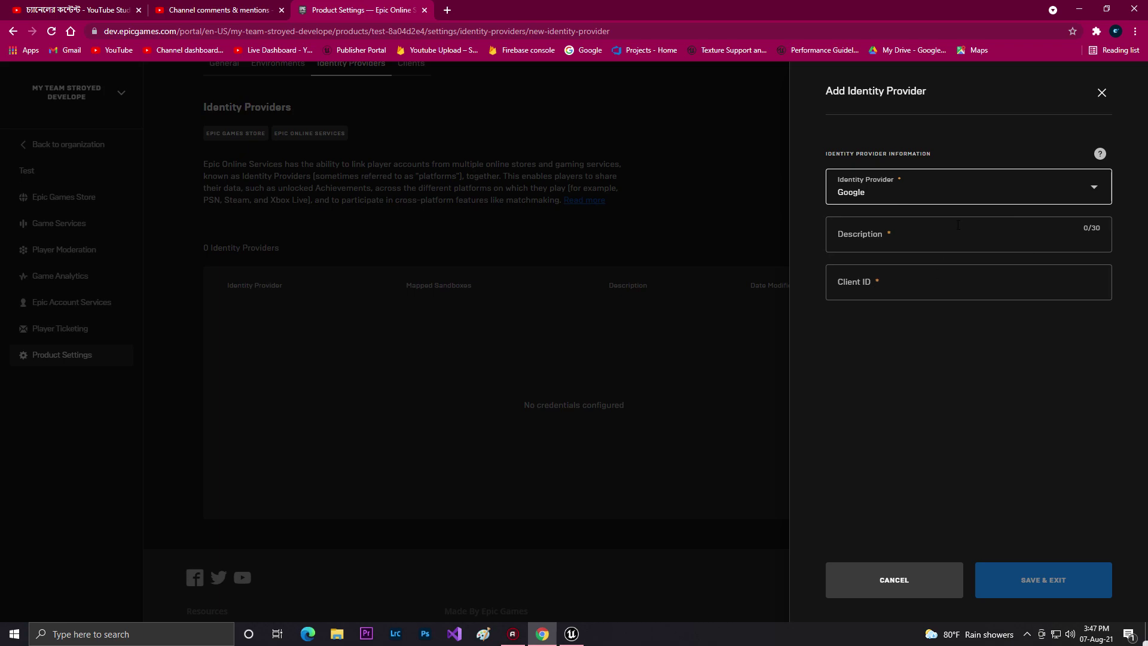
{"action": "left_click", "coordinate": [1103, 93]}
{"action": "left_click", "coordinate": [410, 228]}
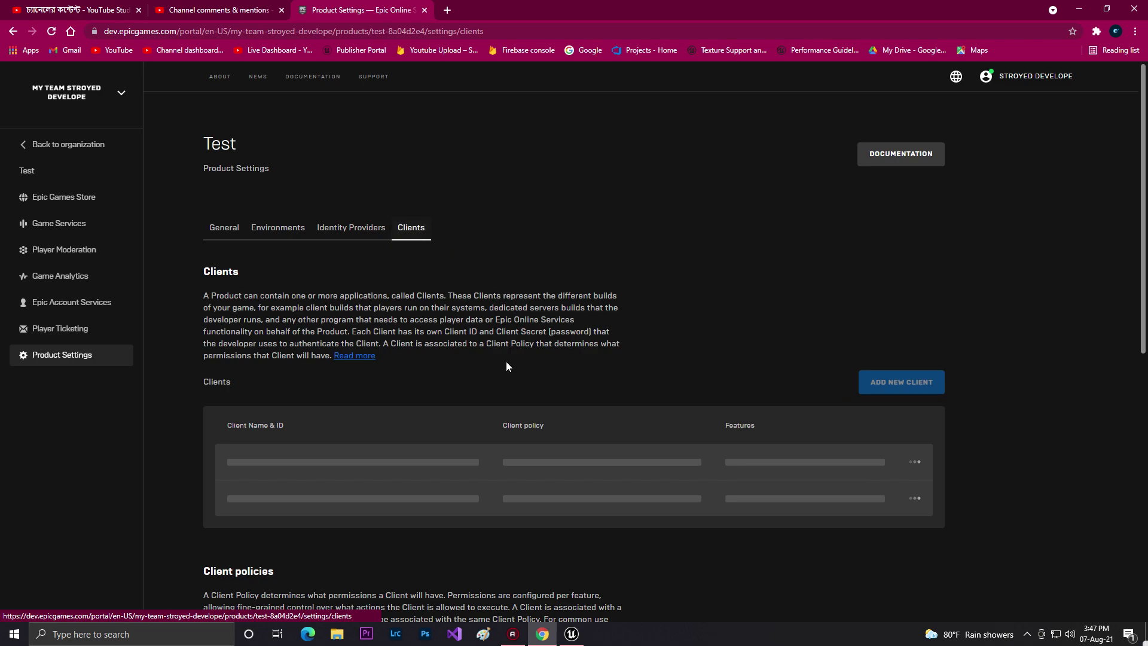
Step: Start adding a new client and enter its name, now
{"action": "scroll", "coordinate": [544, 376], "scroll_direction": "down", "scroll_amount": 10}
{"action": "left_click_drag", "start_coordinate": [1145, 458], "coordinate": [1145, 191]}
{"action": "left_click", "coordinate": [884, 238]}
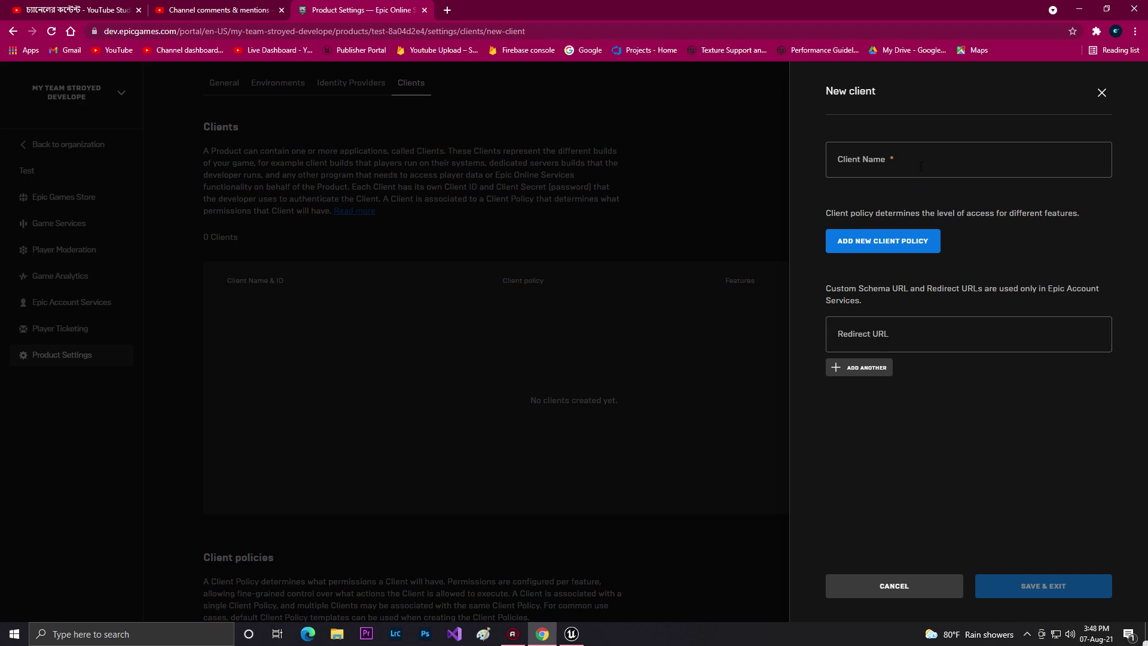
{"action": "left_click", "coordinate": [903, 172]}
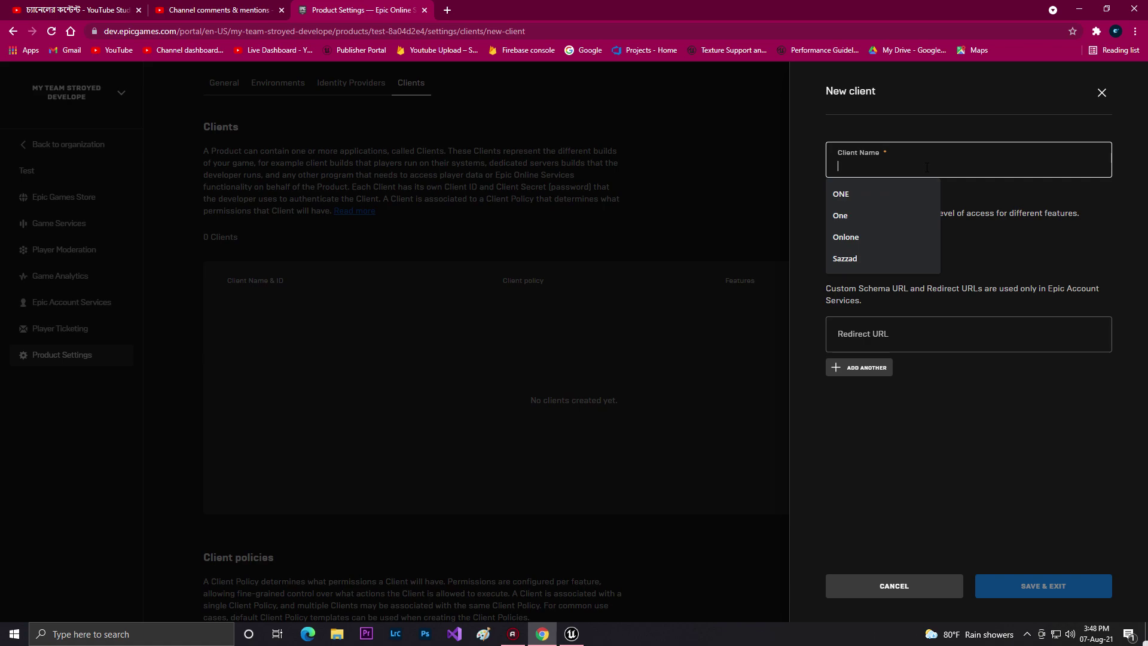
{"action": "type", "text": "now"}
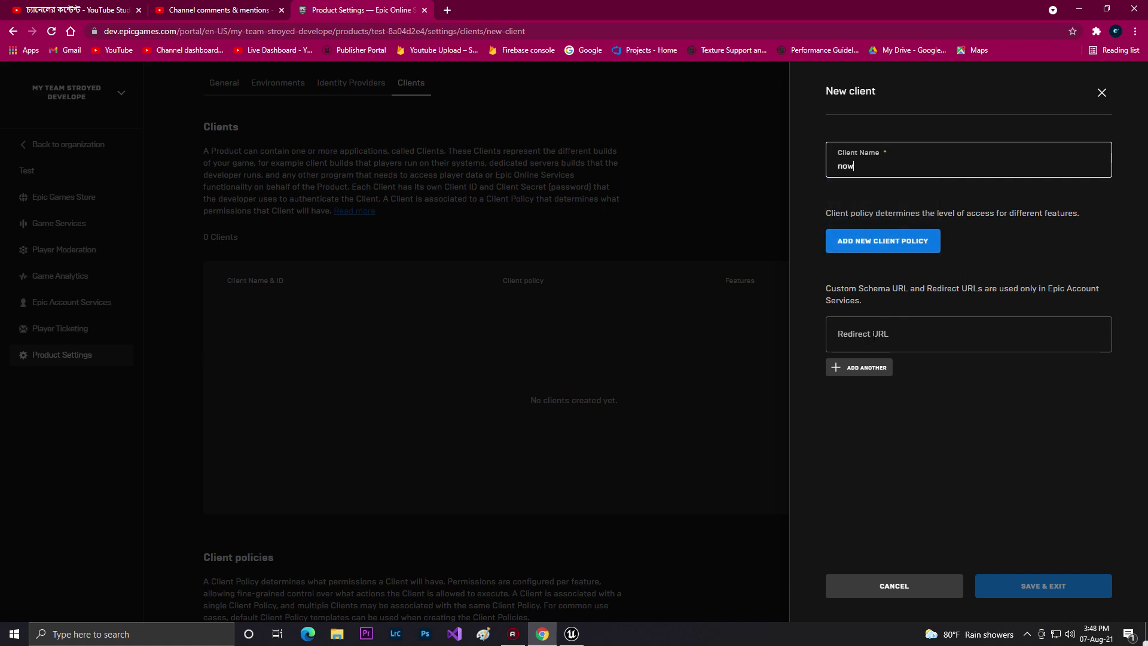
Step: Create a TrustedServer client policy named now and save the client using it
{"action": "left_click", "coordinate": [912, 241]}
{"action": "left_click", "coordinate": [730, 171]}
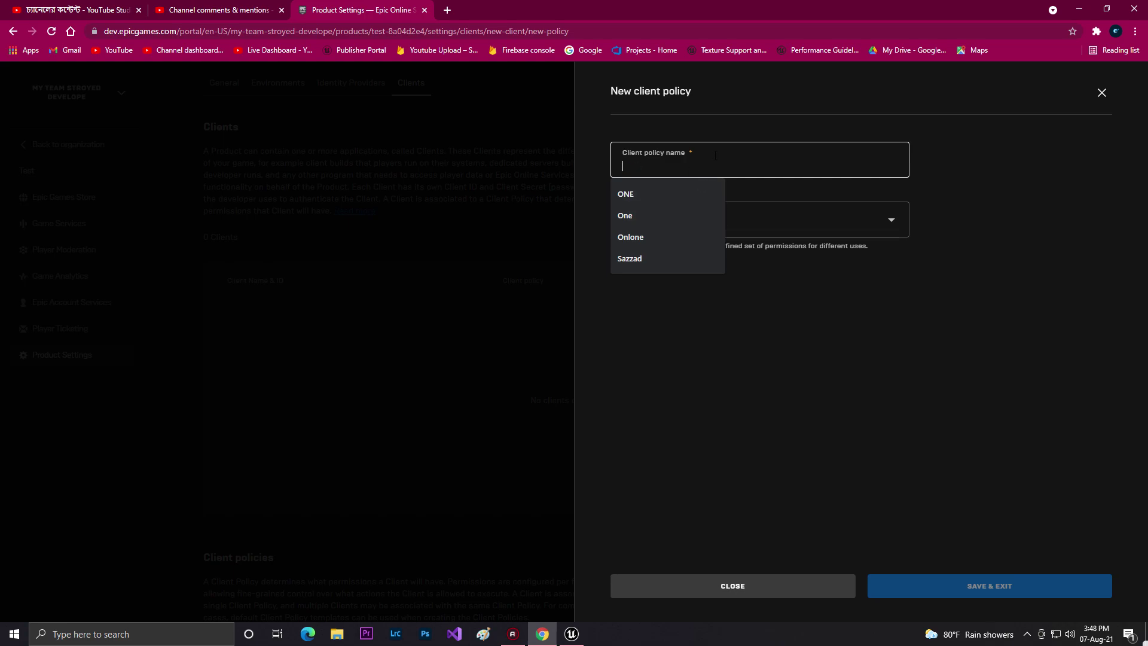
{"action": "type", "text": "now"}
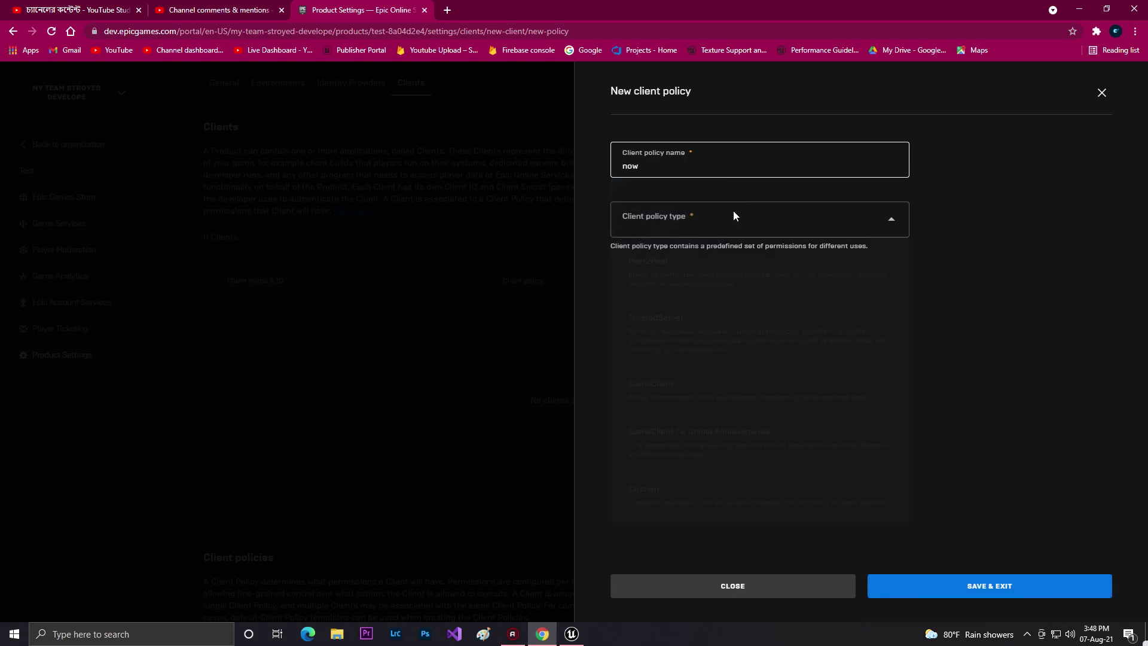
{"action": "left_click", "coordinate": [733, 210]}
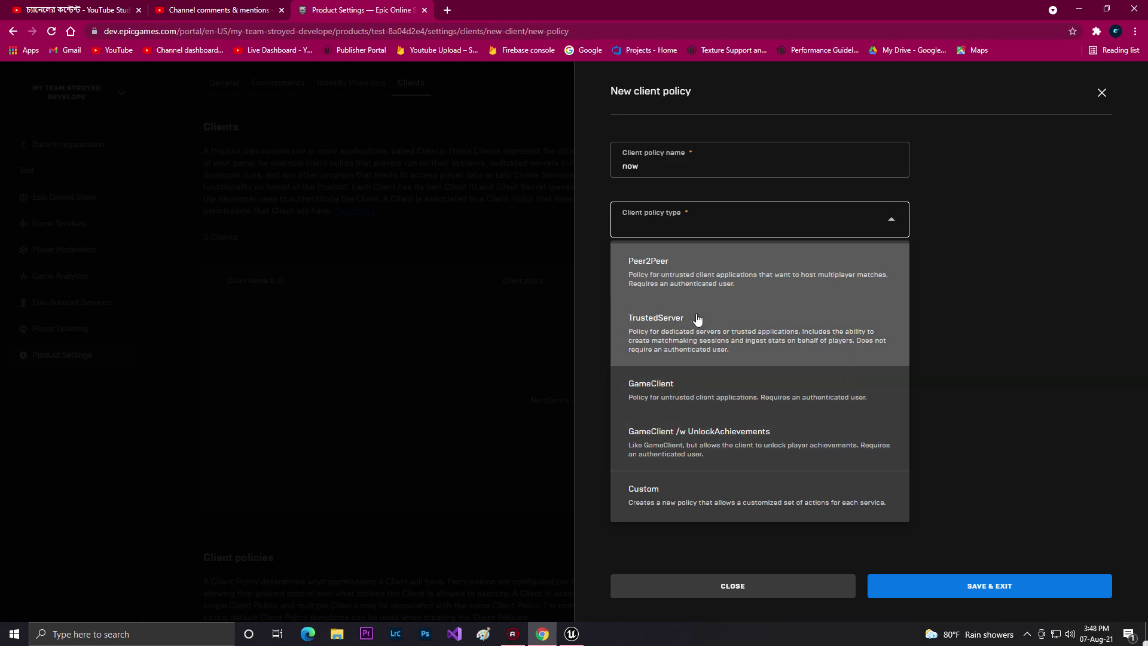
{"action": "left_click", "coordinate": [668, 320]}
{"action": "scroll", "coordinate": [1145, 287], "scroll_direction": "down", "scroll_amount": 3}
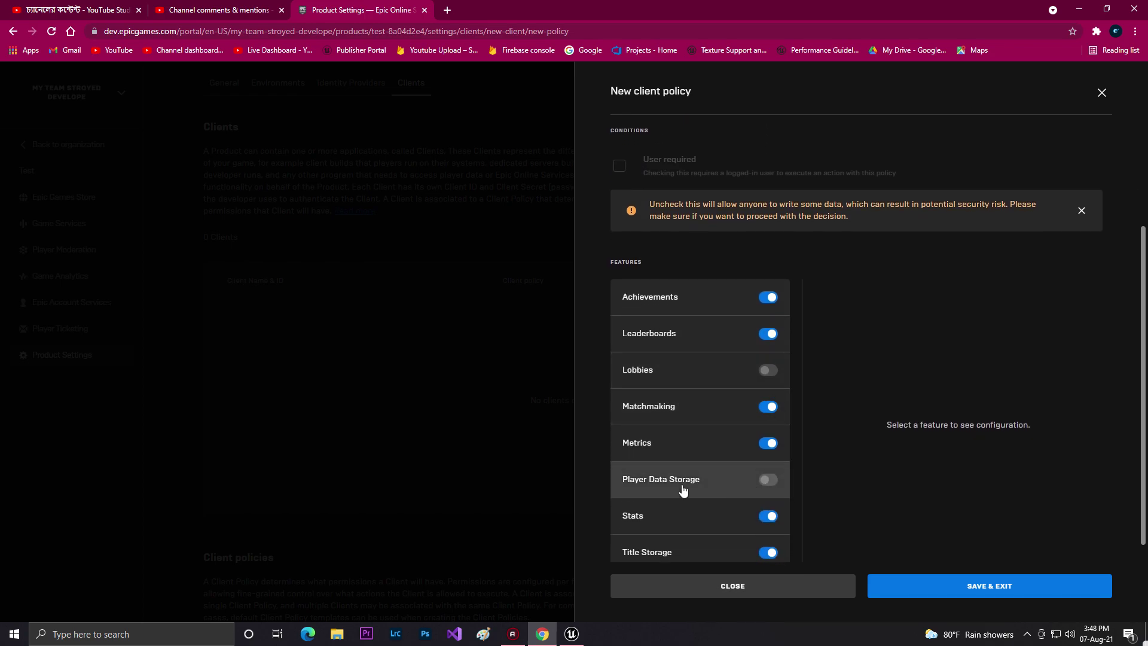
{"action": "scroll", "coordinate": [707, 373], "scroll_direction": "down", "scroll_amount": 1}
{"action": "scroll", "coordinate": [687, 258], "scroll_direction": "up", "scroll_amount": 3}
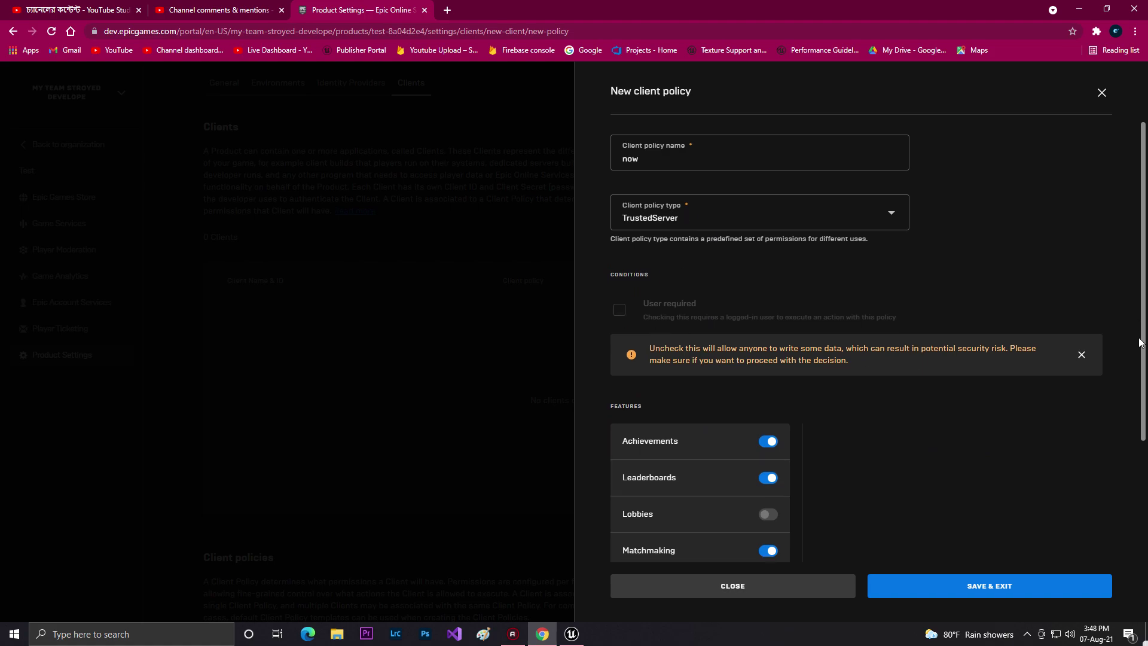
{"action": "scroll", "coordinate": [1145, 326], "scroll_direction": "down", "scroll_amount": 3}
{"action": "left_click", "coordinate": [972, 588]}
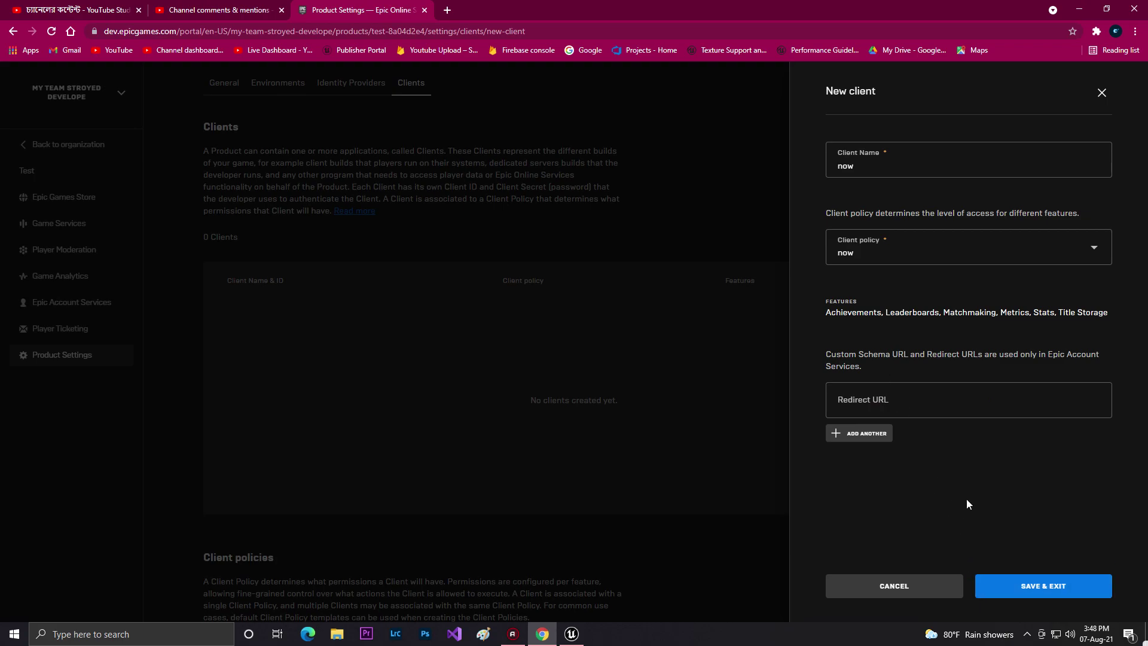
{"action": "left_click", "coordinate": [1020, 592]}
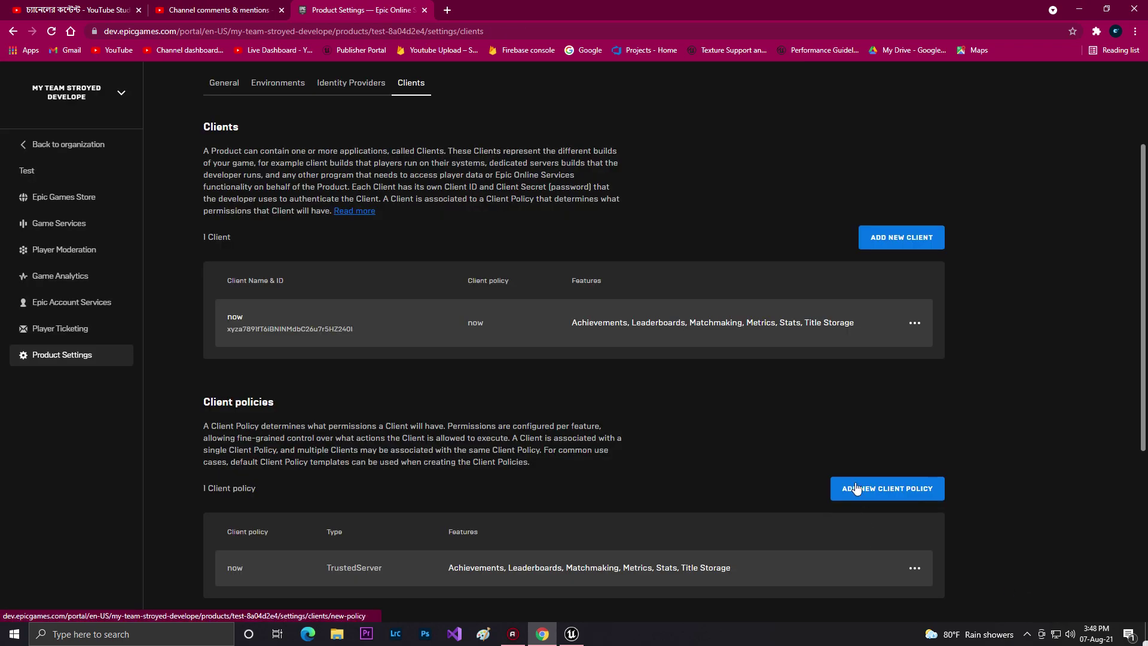
Step: Open Epic Account Services and start configuring the Test application
{"action": "scroll", "coordinate": [1146, 305], "scroll_direction": "down", "scroll_amount": 3}
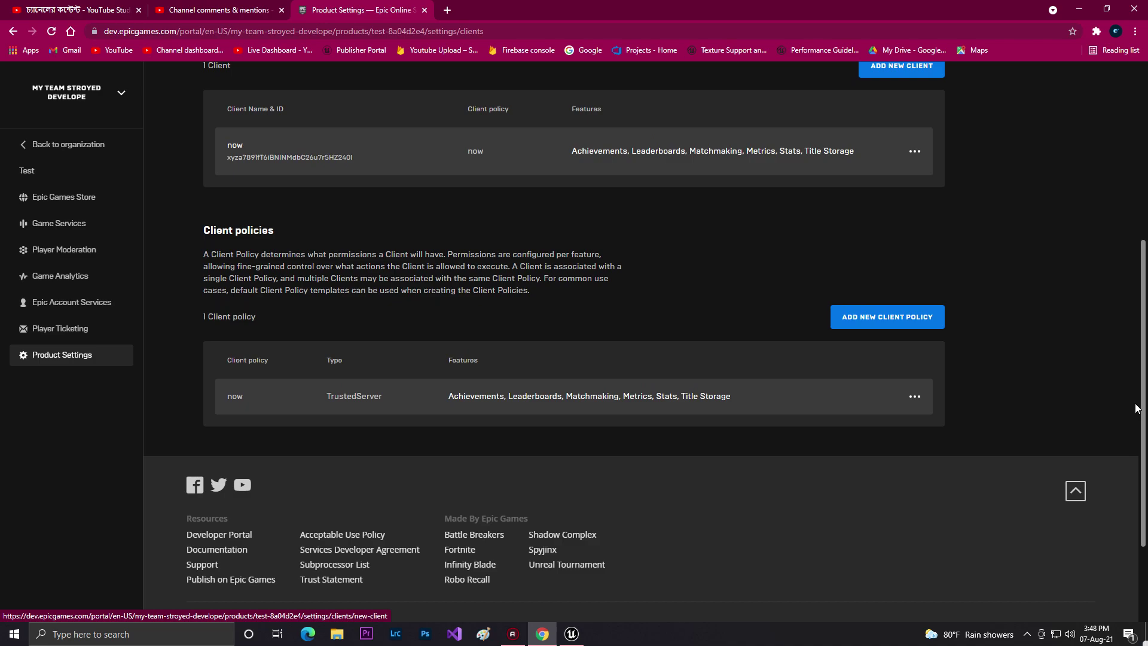
{"action": "left_click_drag", "start_coordinate": [1142, 409], "coordinate": [1145, 206]}
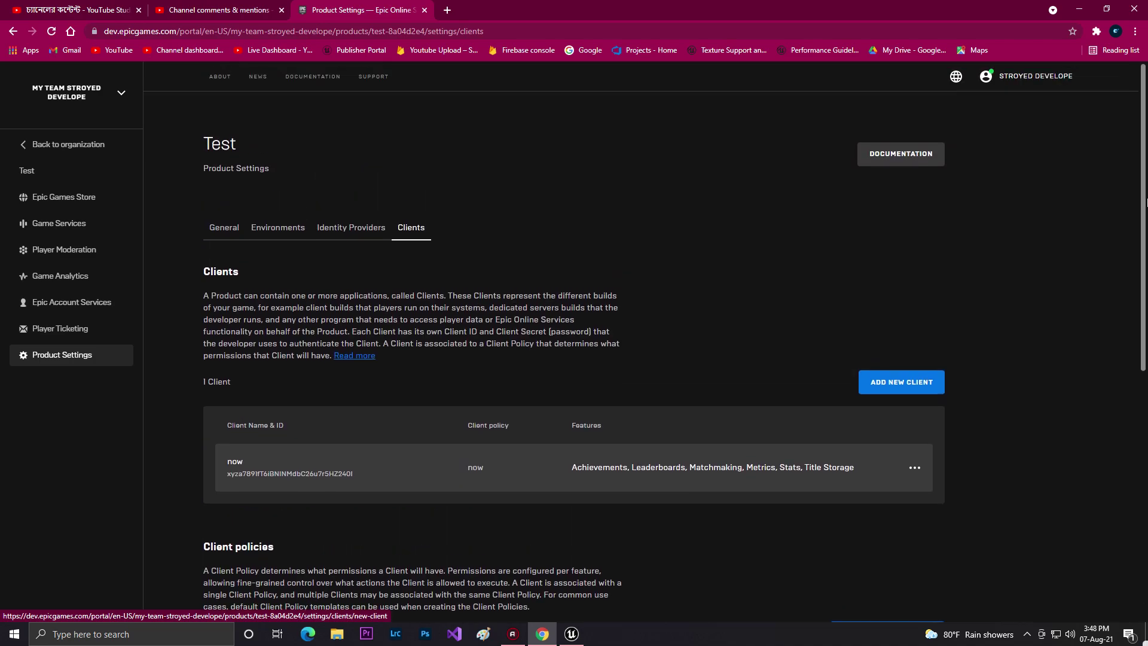
{"action": "left_click", "coordinate": [223, 229]}
{"action": "scroll", "coordinate": [1113, 230], "scroll_direction": "down", "scroll_amount": 8}
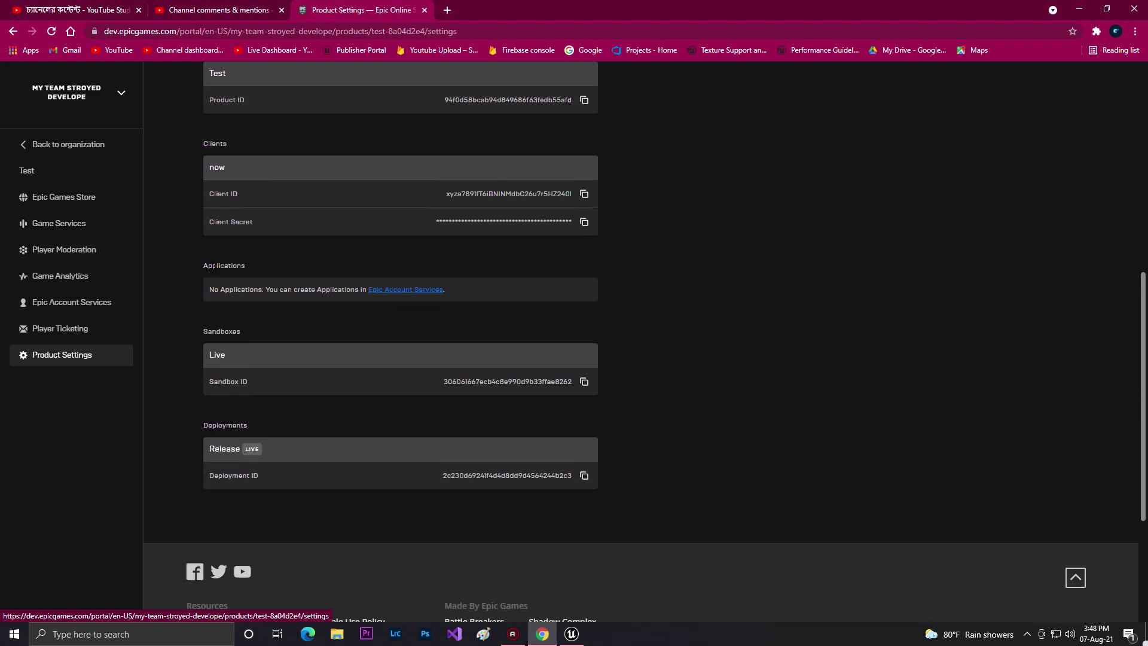
{"action": "scroll", "coordinate": [675, 370], "scroll_direction": "up", "scroll_amount": 8}
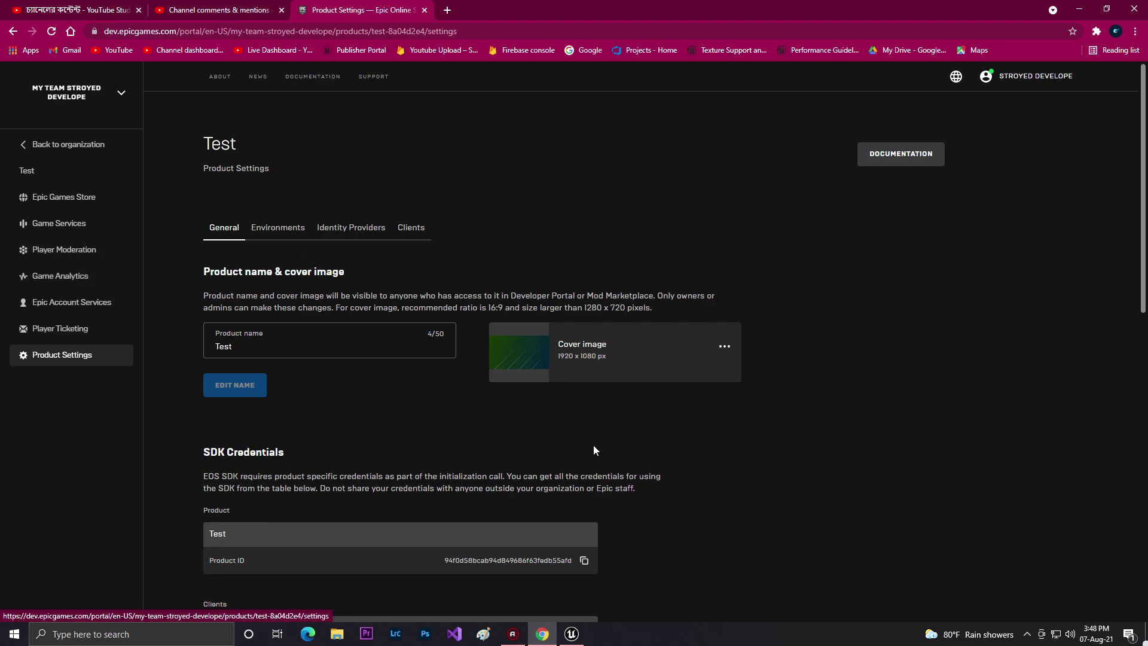
{"action": "left_click", "coordinate": [71, 303]}
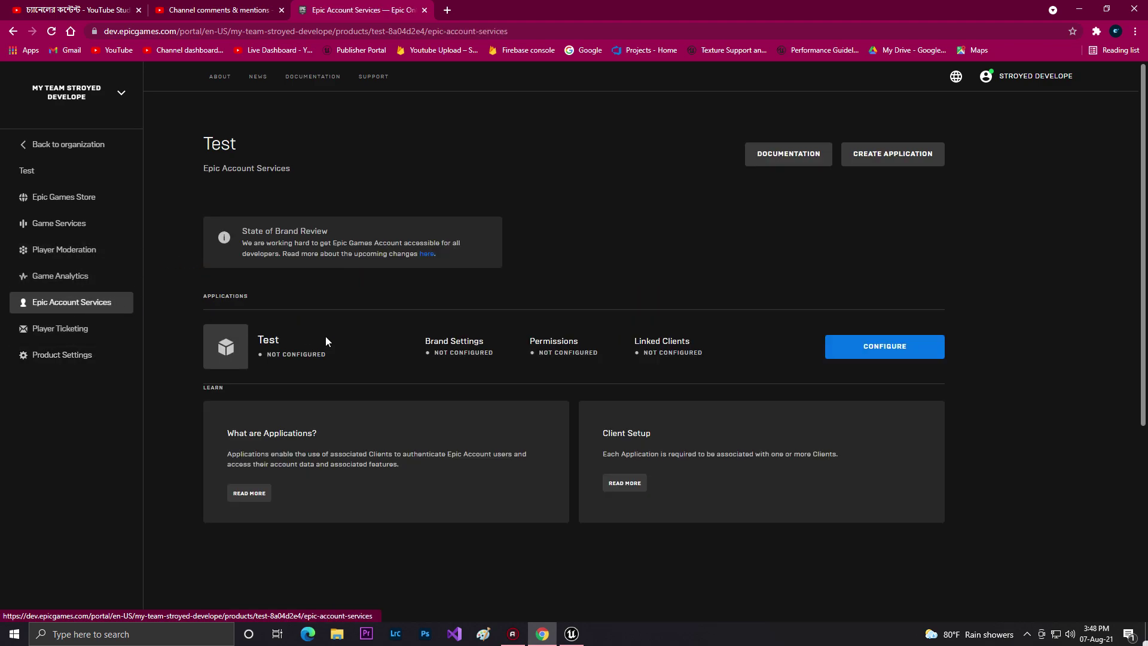
{"action": "left_click", "coordinate": [874, 349]}
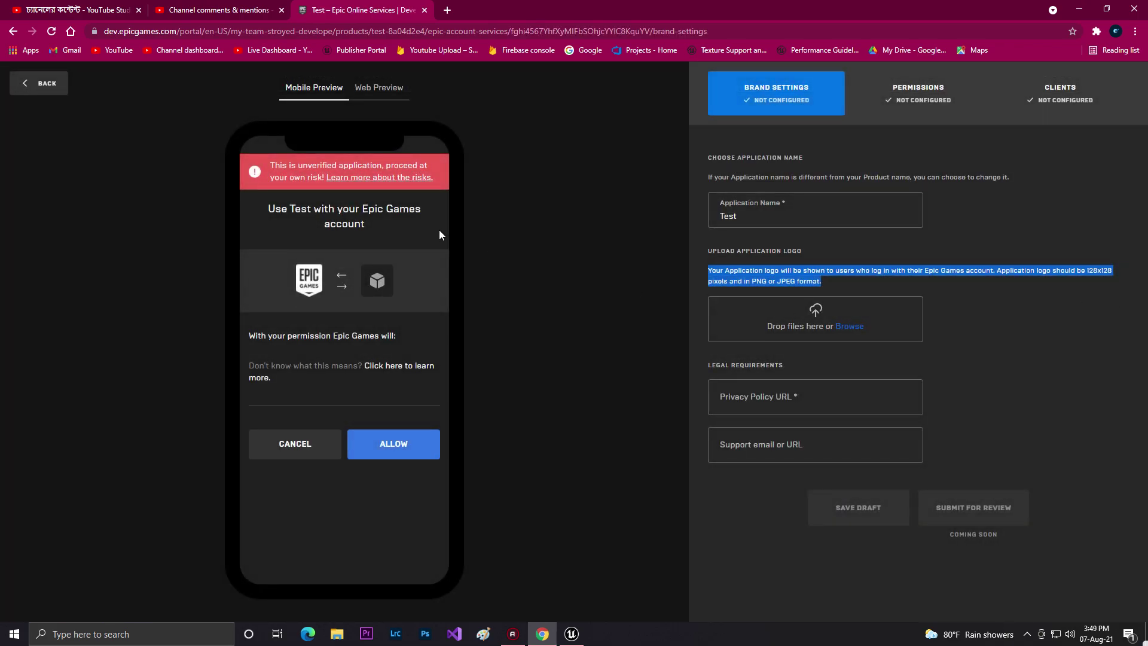
{"action": "left_click", "coordinate": [1046, 356]}
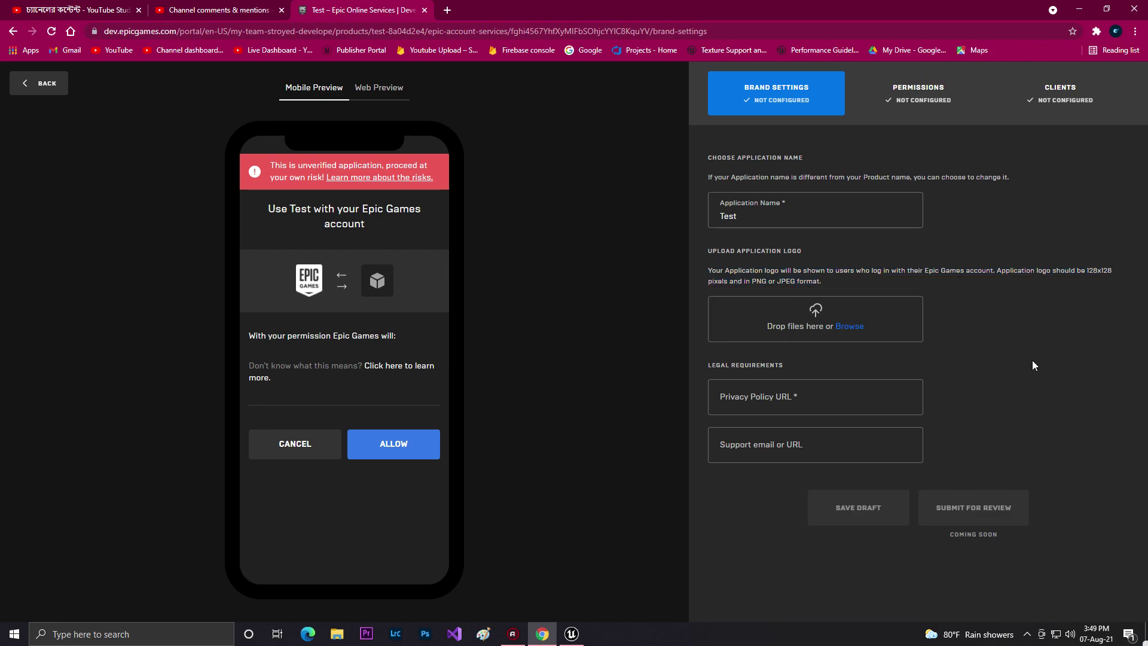
Step: Set Online Presence and Friends permissions to Required and save
{"action": "left_click", "coordinate": [913, 97]}
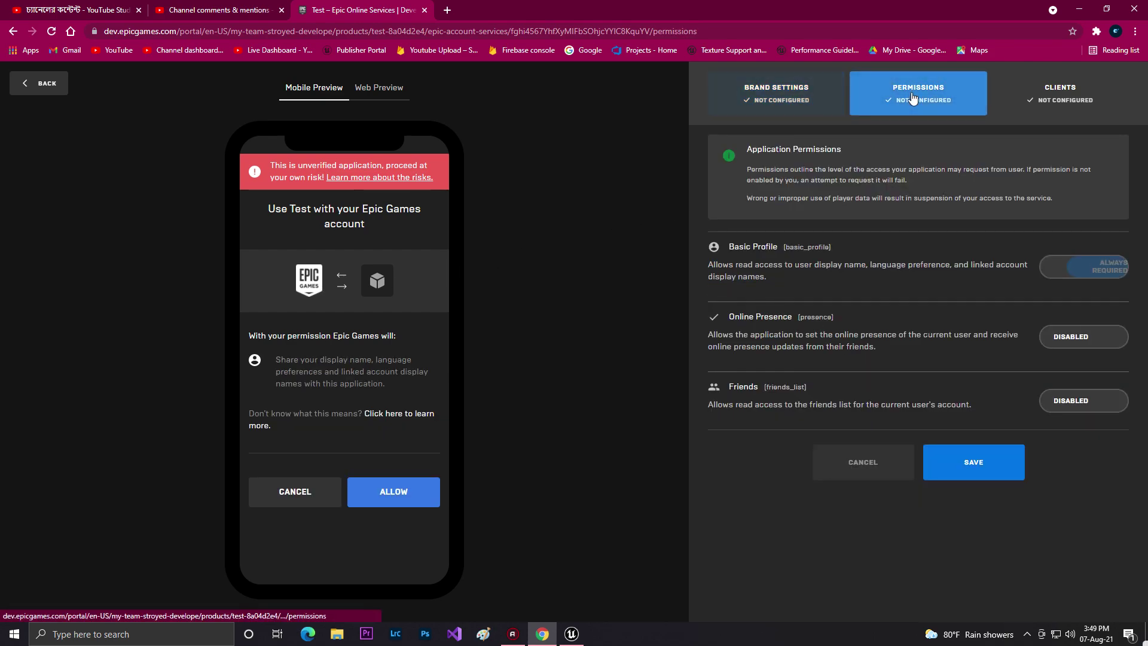
{"action": "left_click", "coordinate": [1071, 338]}
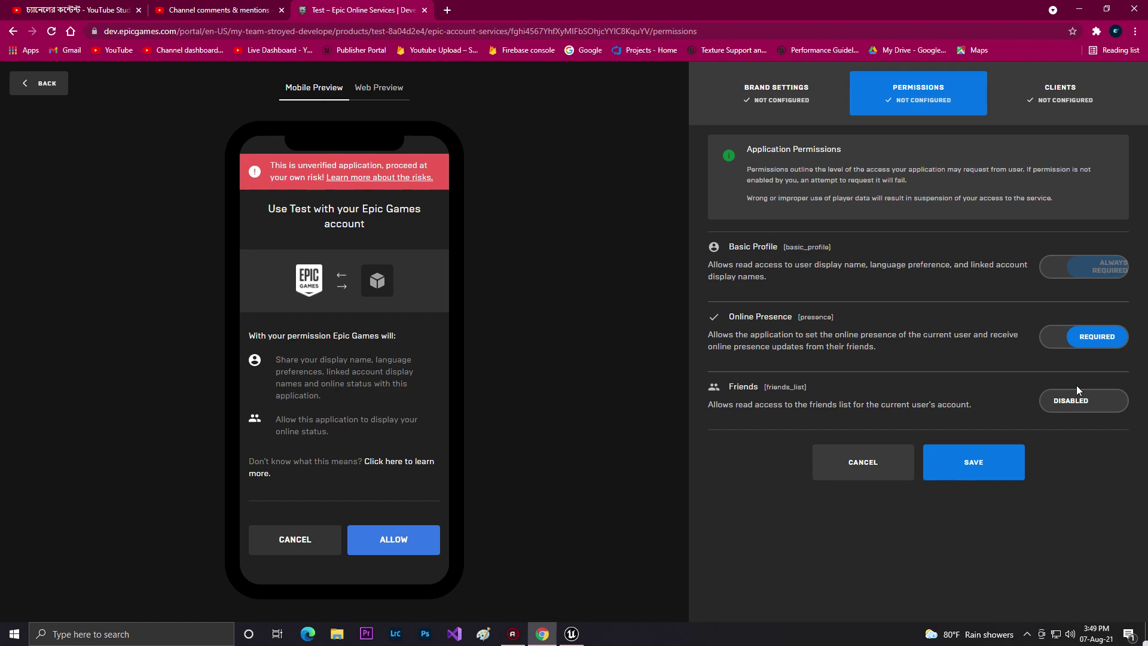
{"action": "left_click", "coordinate": [1071, 403]}
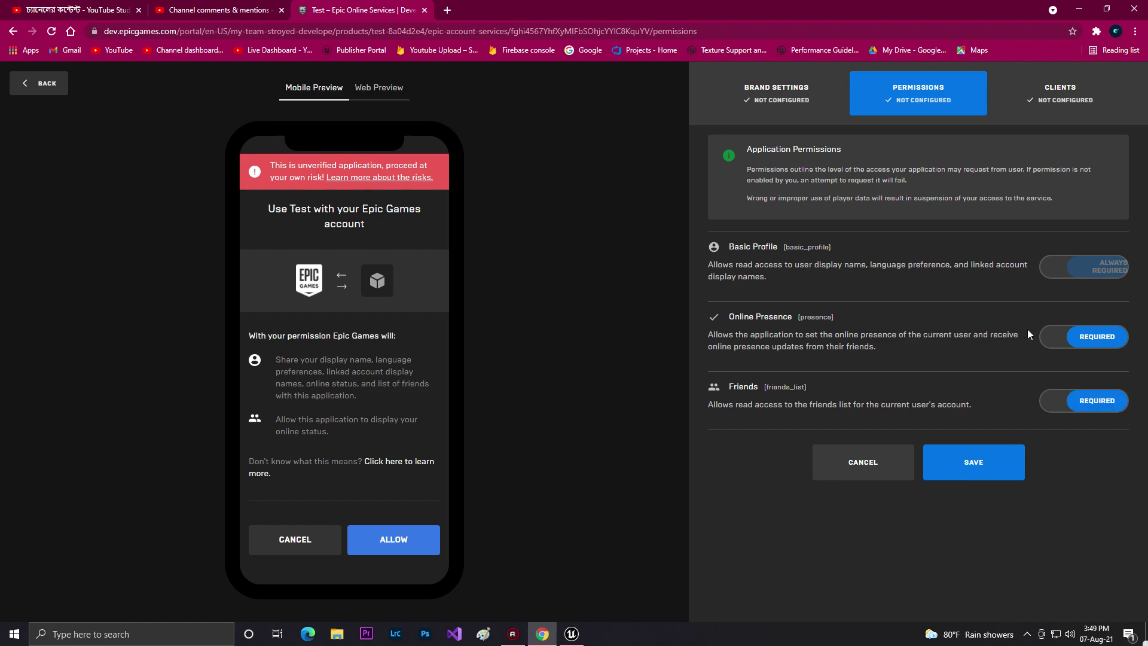
{"action": "left_click", "coordinate": [956, 450]}
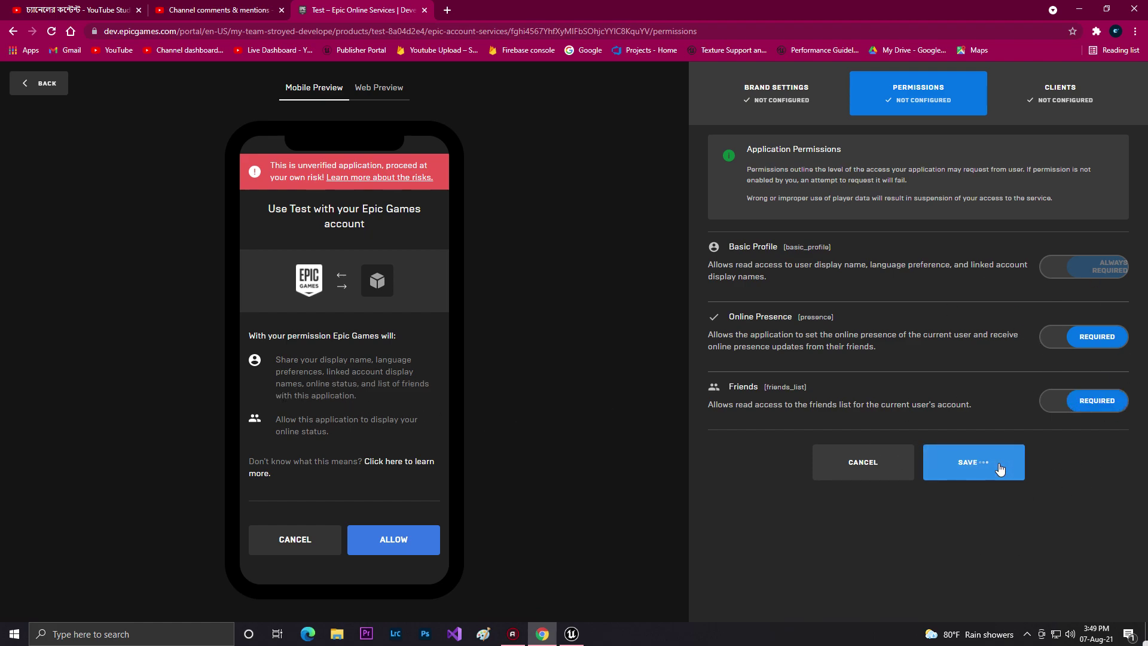
{"action": "left_click", "coordinate": [969, 460]}
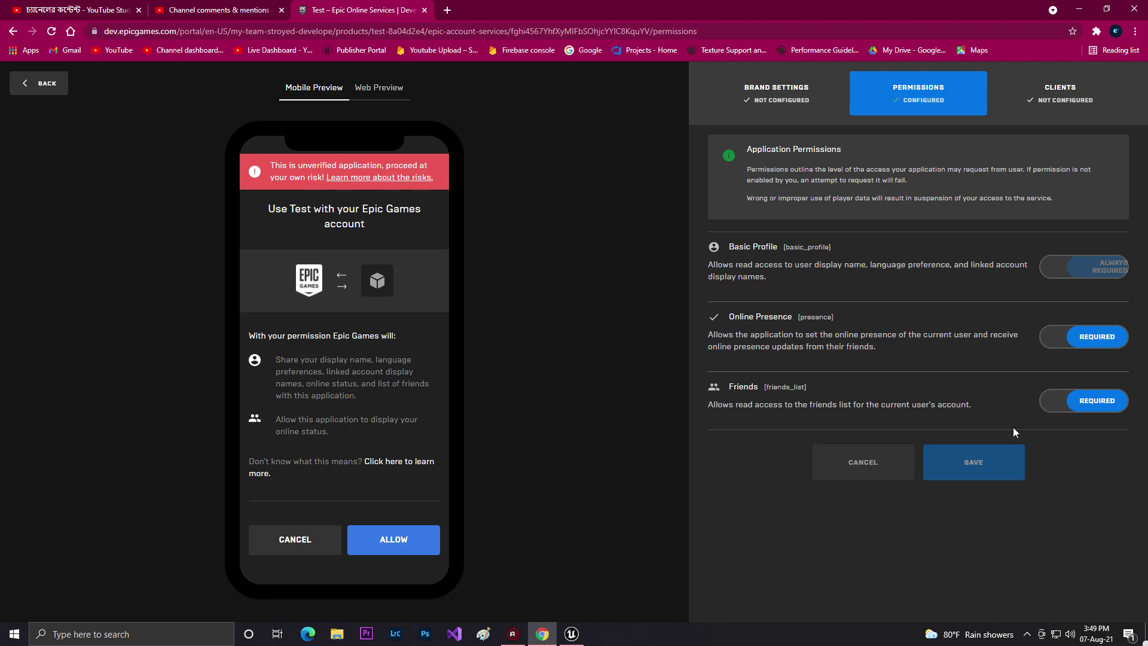
Step: Link the client now to the Test application and save
{"action": "left_click", "coordinate": [1047, 102]}
{"action": "left_click", "coordinate": [830, 337]}
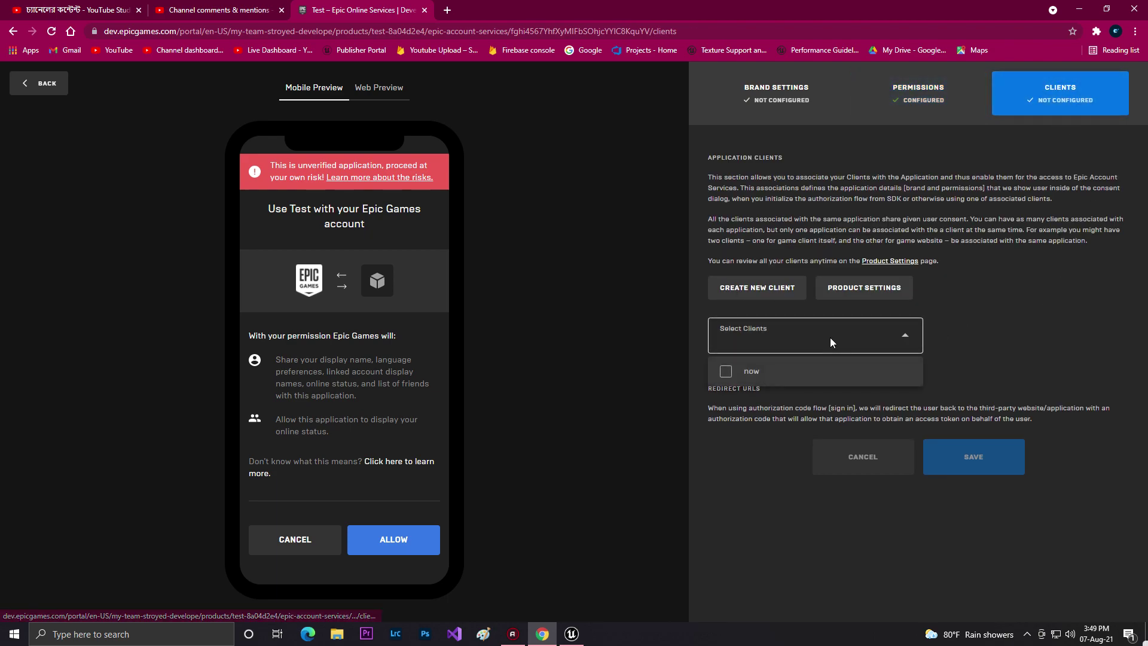
{"action": "left_click", "coordinate": [726, 371]}
{"action": "left_click", "coordinate": [978, 452]}
{"action": "left_click", "coordinate": [980, 472]}
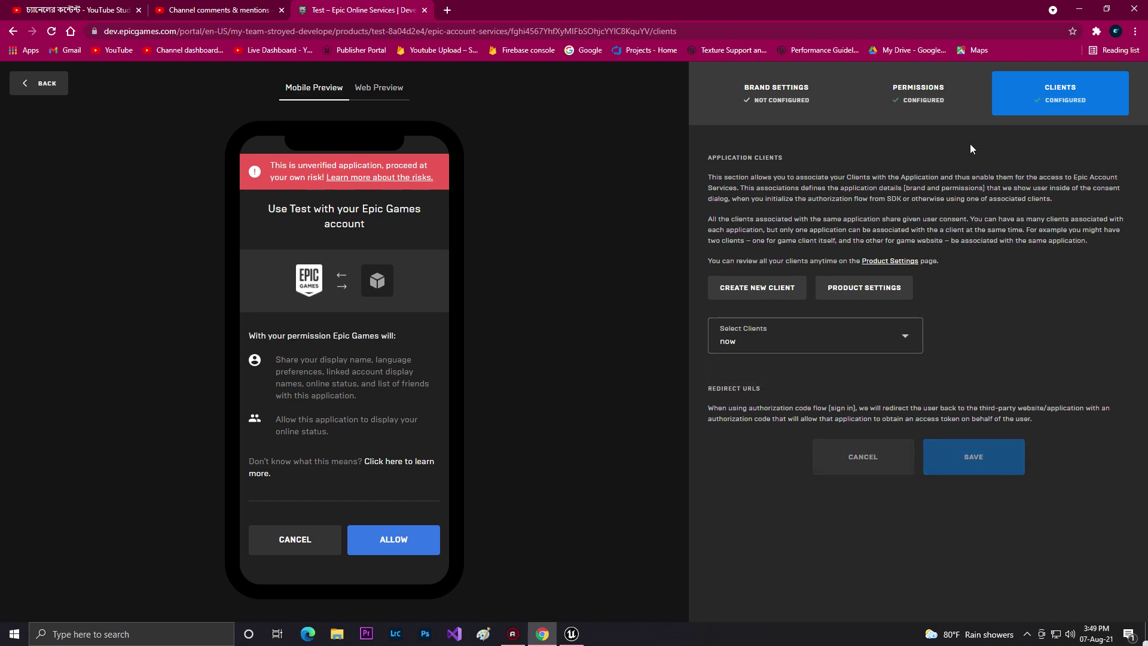
Step: Return to Product Settings to show SDK Credentials, then launch Unreal's project browser
{"action": "left_click", "coordinate": [39, 83]}
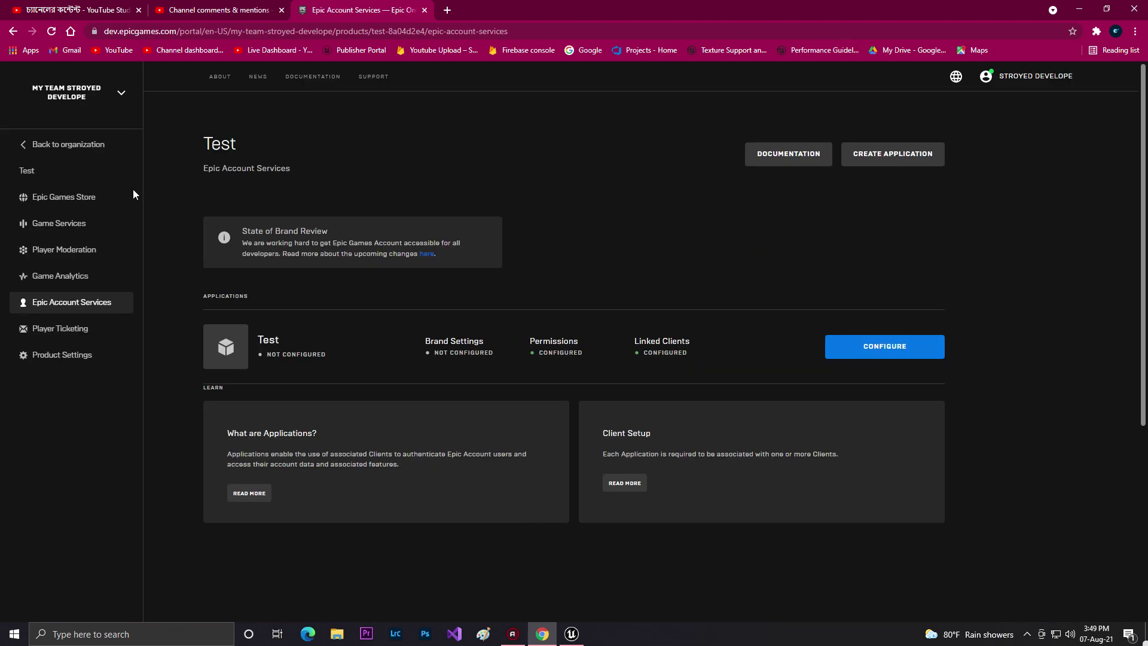
{"action": "left_click", "coordinate": [46, 358]}
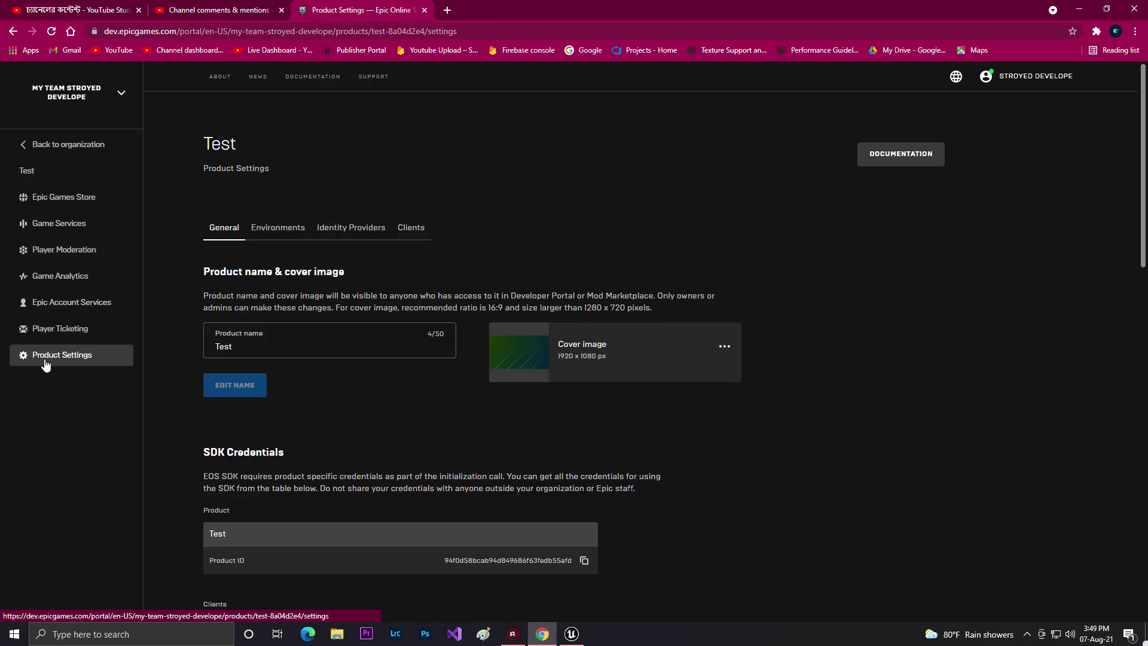
{"action": "left_click_drag", "start_coordinate": [1141, 246], "coordinate": [1129, 391]}
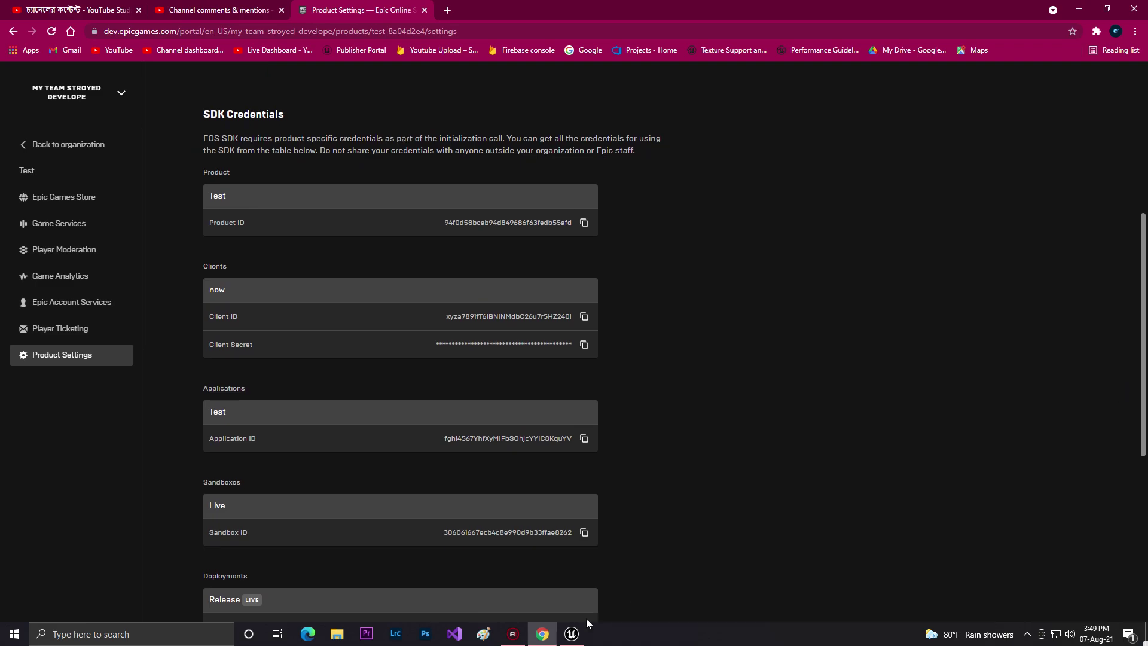
{"action": "left_click", "coordinate": [572, 634]}
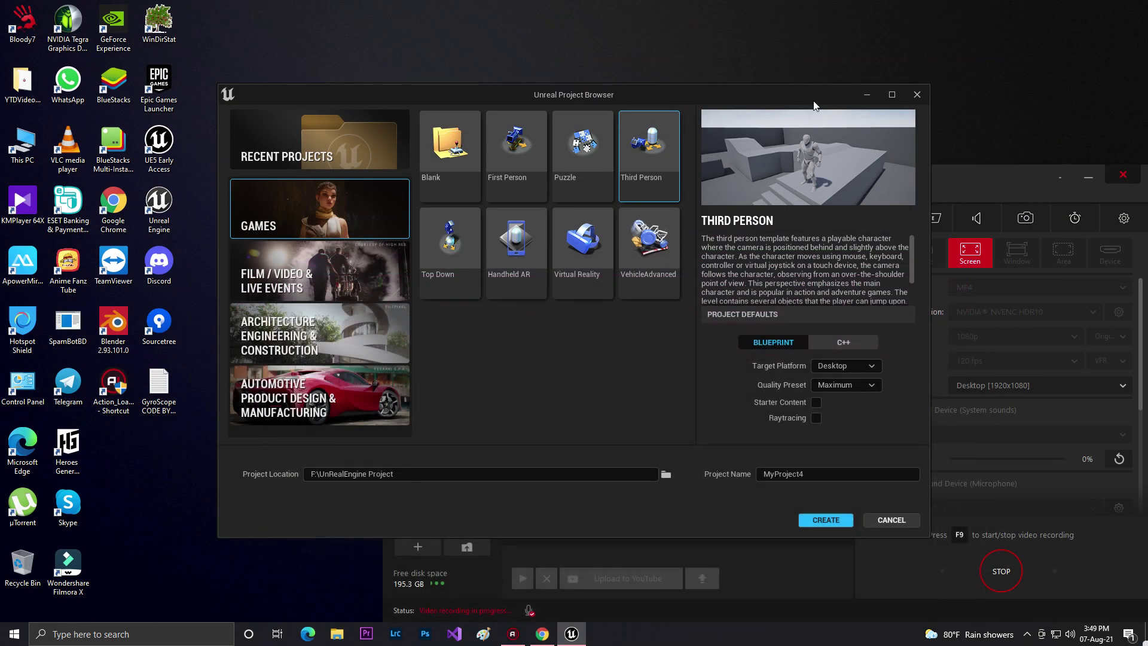
Step: Create a new Third Person Blueprint project named eos
{"action": "left_click", "coordinate": [1088, 177]}
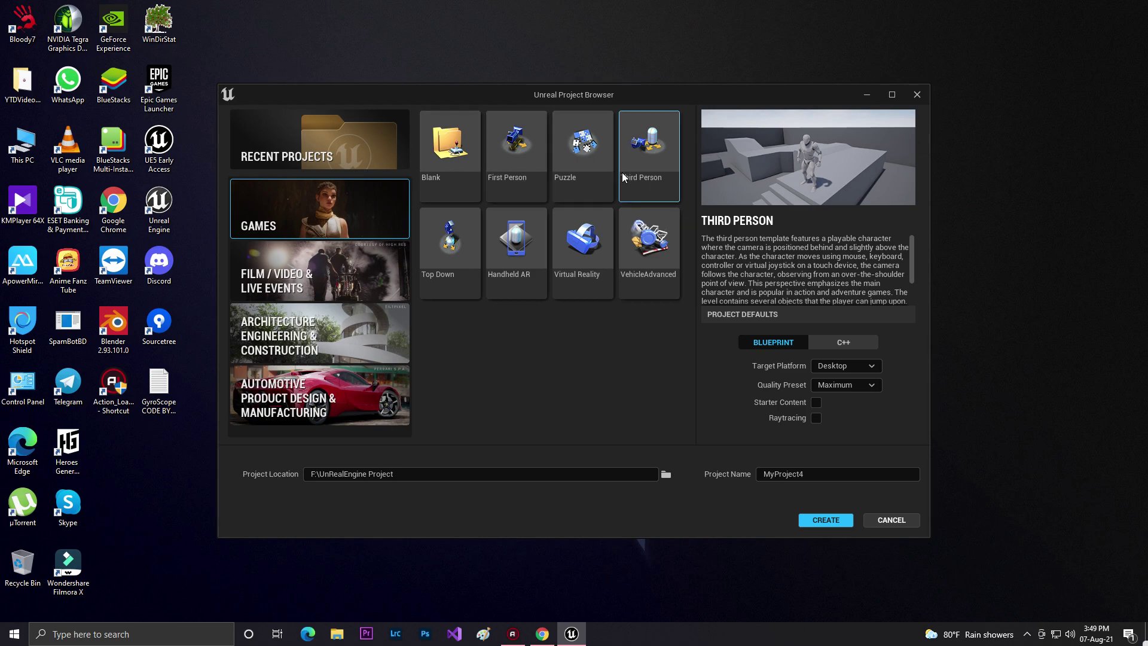
{"action": "left_click", "coordinate": [820, 473]}
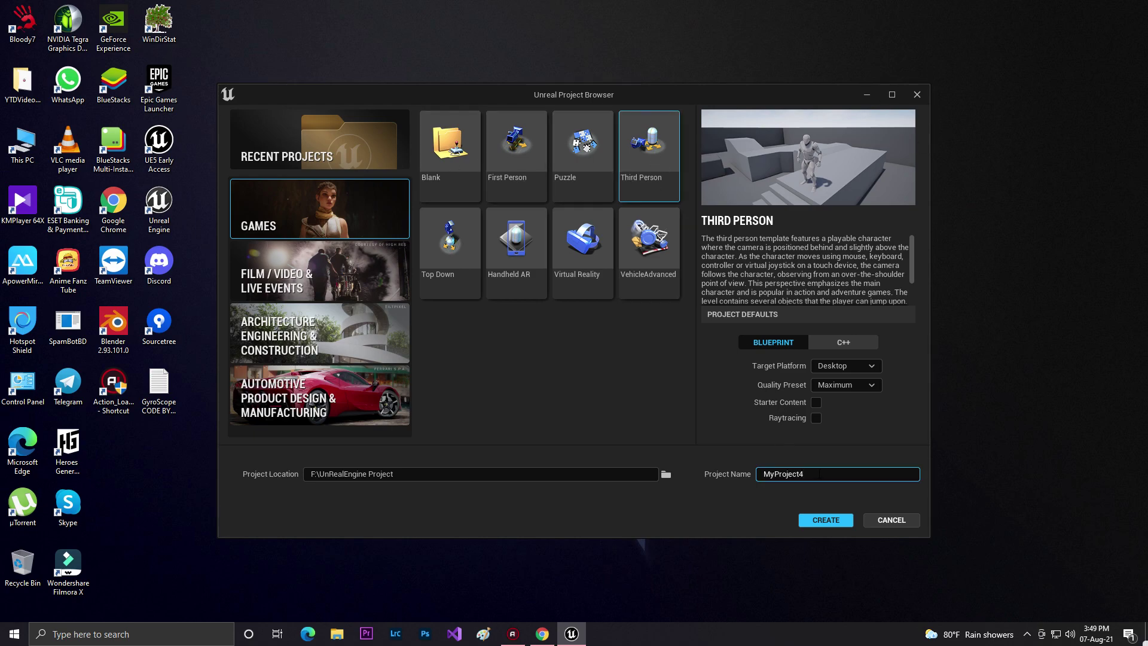
{"action": "key", "text": "ctrl+a"}
{"action": "key", "text": "BackSpace"}
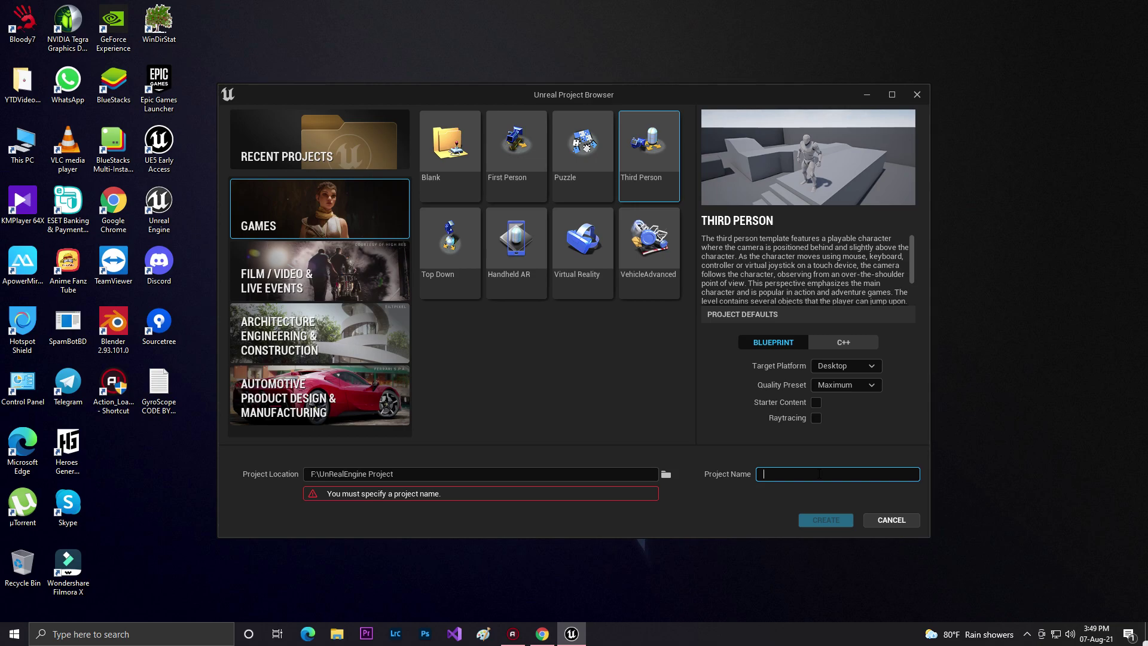
{"action": "type", "text": "eos"}
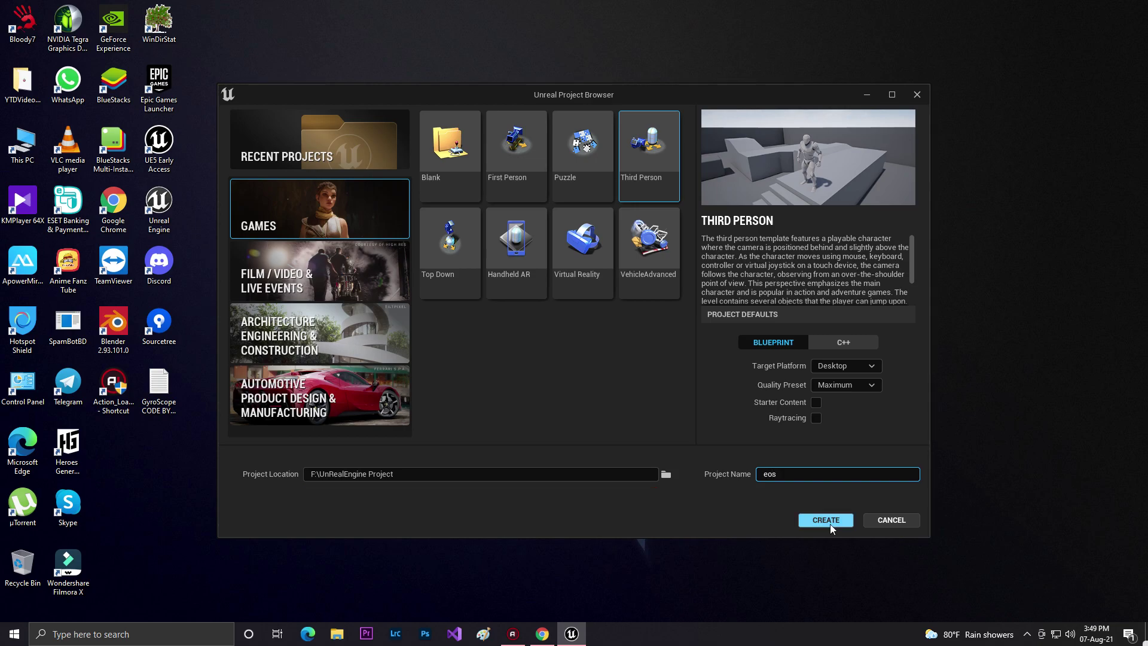
{"action": "left_click", "coordinate": [830, 524]}
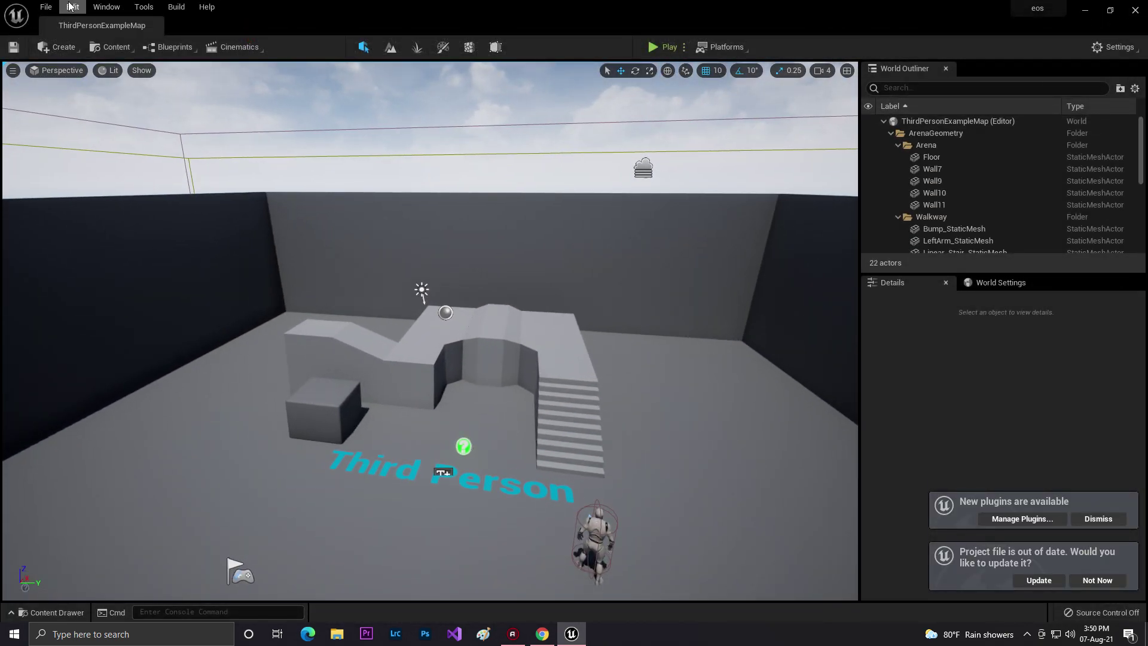
Step: Dismiss the new plugins and project update notifications, closing Project Settings
{"action": "left_click", "coordinate": [71, 6]}
{"action": "left_click", "coordinate": [125, 186]}
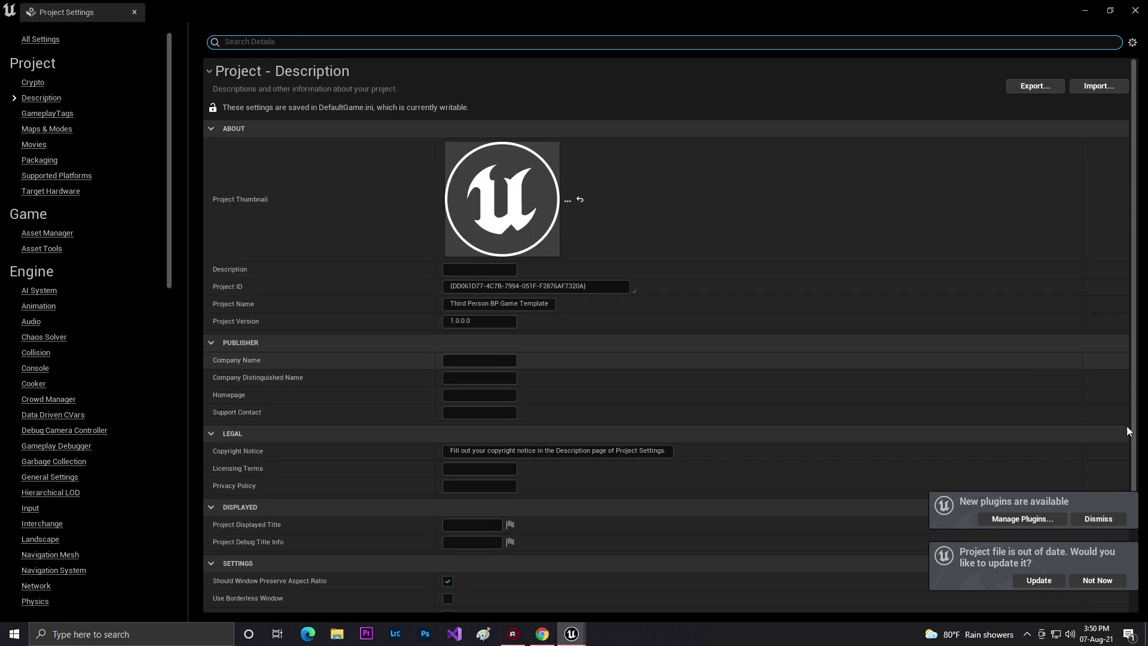
{"action": "left_click", "coordinate": [1098, 519]}
{"action": "left_click", "coordinate": [1099, 581]}
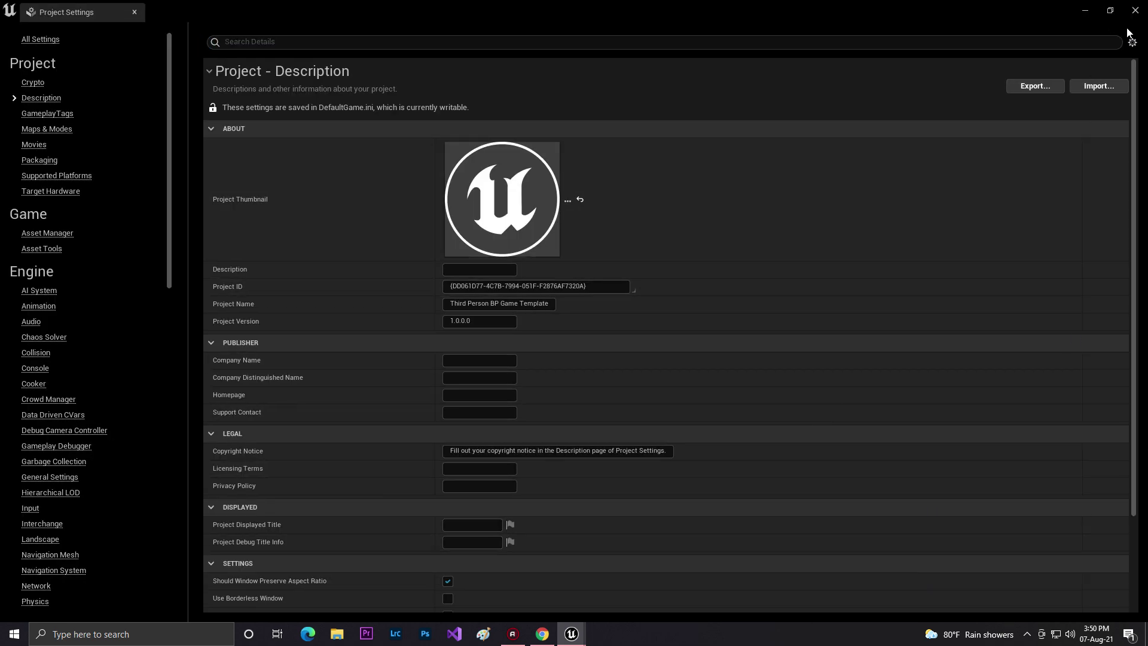
{"action": "left_click", "coordinate": [1140, 8]}
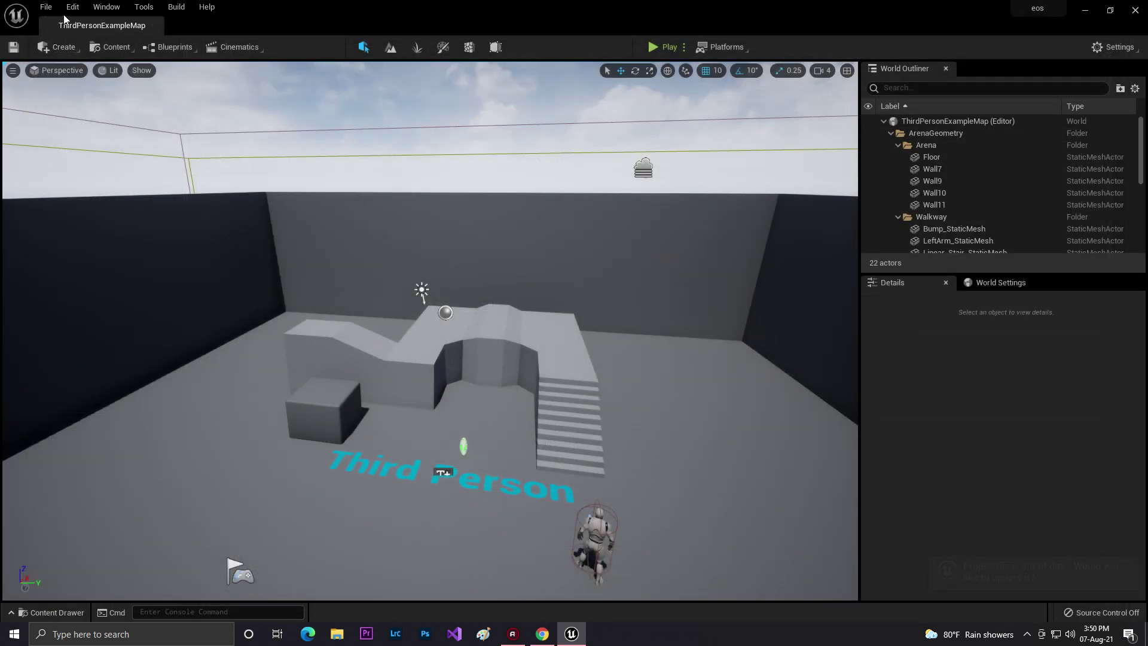
Step: Search plugins for 'eos', enable Online Subsystem EOS (beta), and restart the editor
{"action": "left_click", "coordinate": [73, 7]}
{"action": "left_click", "coordinate": [107, 198]}
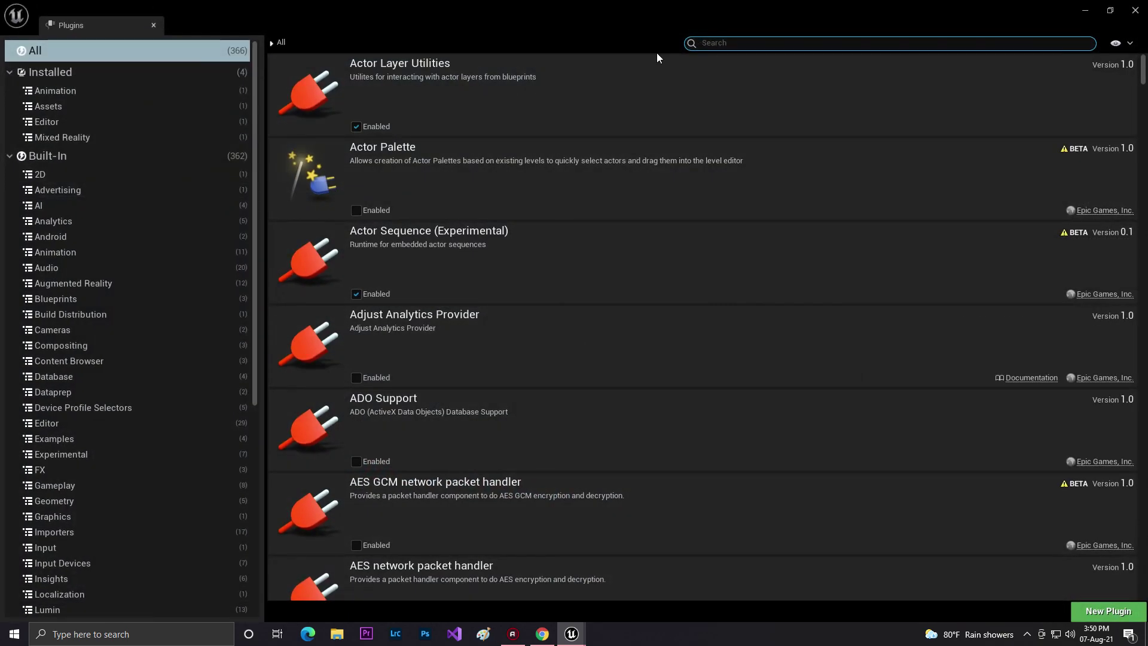
{"action": "type", "text": "eos"}
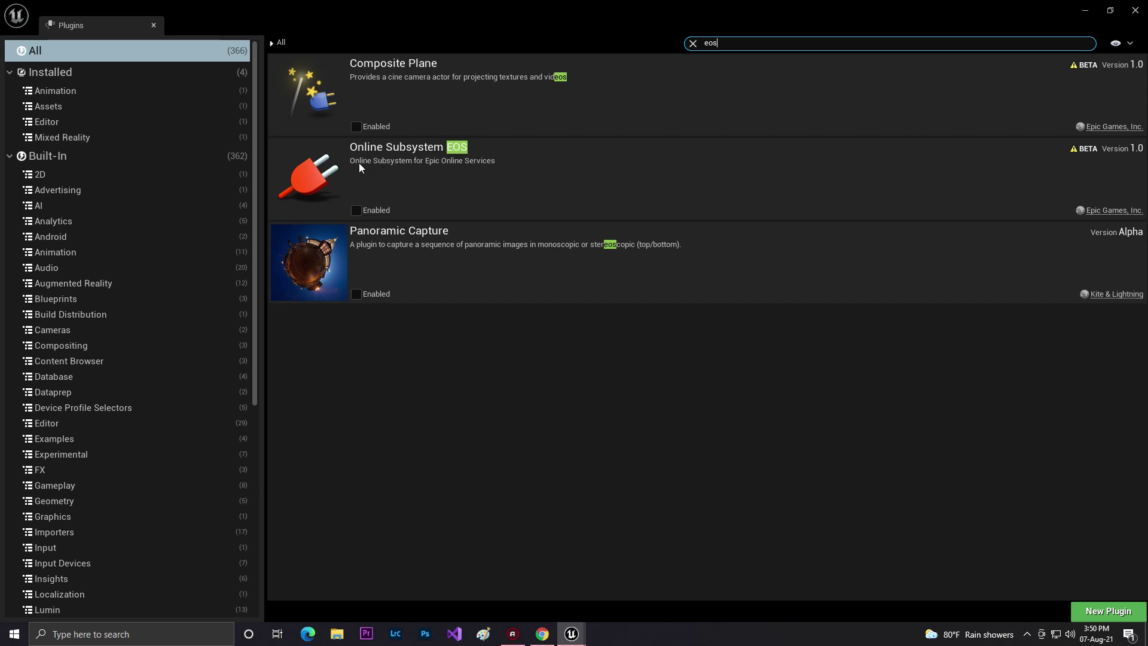
{"action": "left_click", "coordinate": [362, 209]}
{"action": "left_click", "coordinate": [639, 351]}
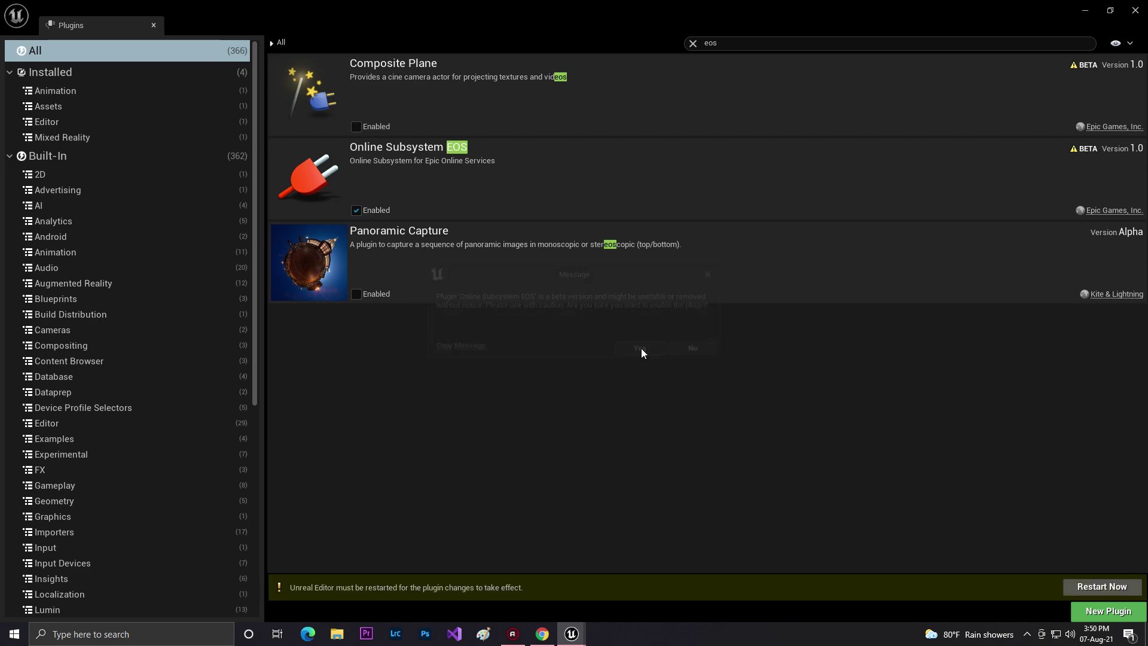
{"action": "left_click", "coordinate": [1112, 589]}
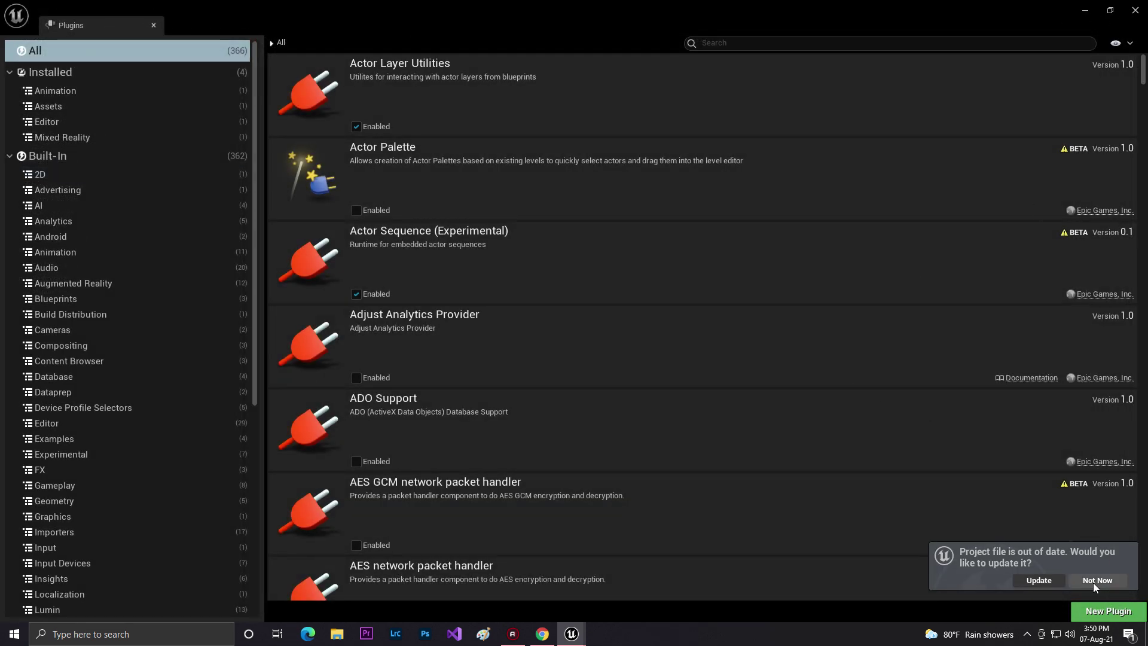
{"action": "left_click", "coordinate": [1097, 581]}
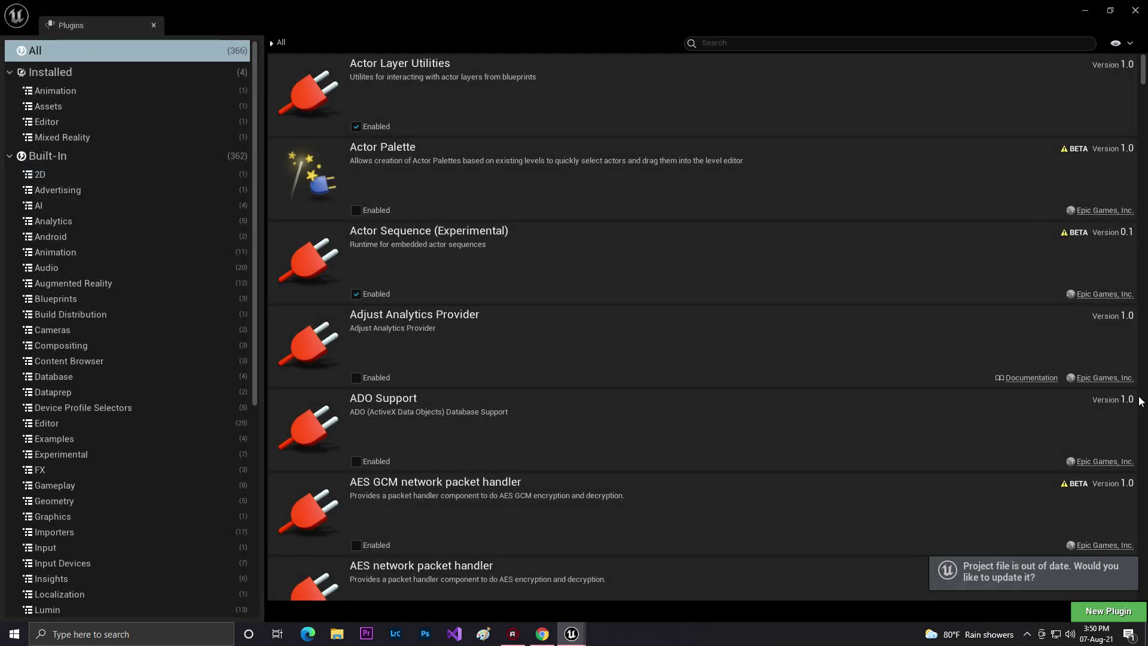
{"action": "left_click", "coordinate": [1133, 7]}
{"action": "left_click", "coordinate": [73, 6]}
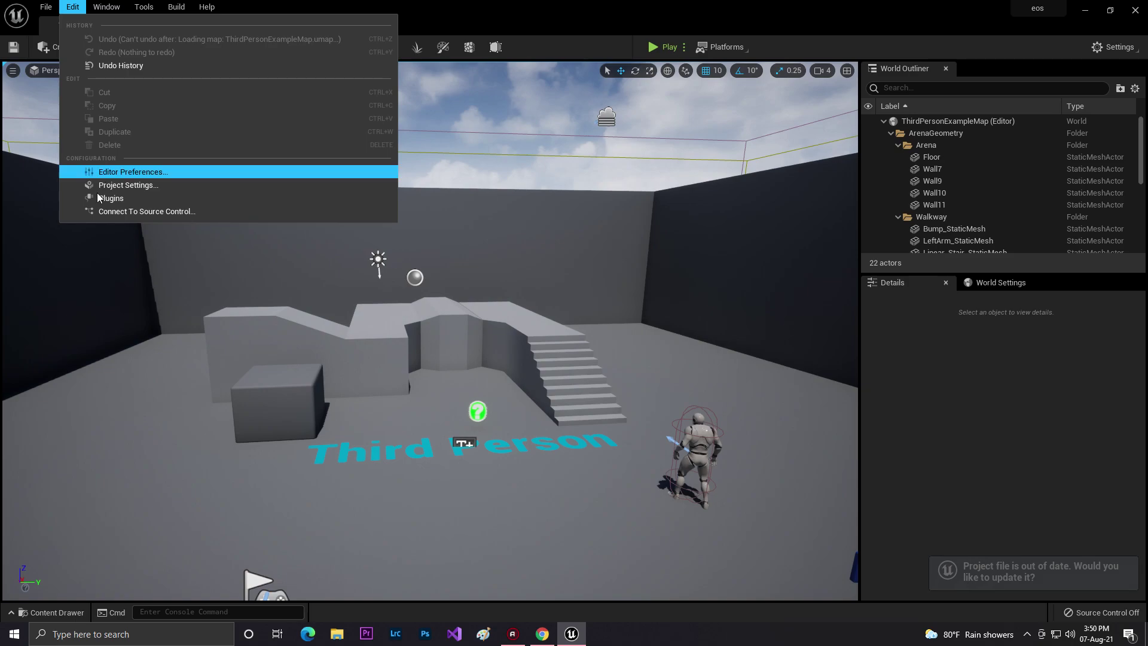
Step: Under Plugins > Epic Online Services, add and expand Artifacts Index [0], then bring up the portal
{"action": "left_click", "coordinate": [130, 187]}
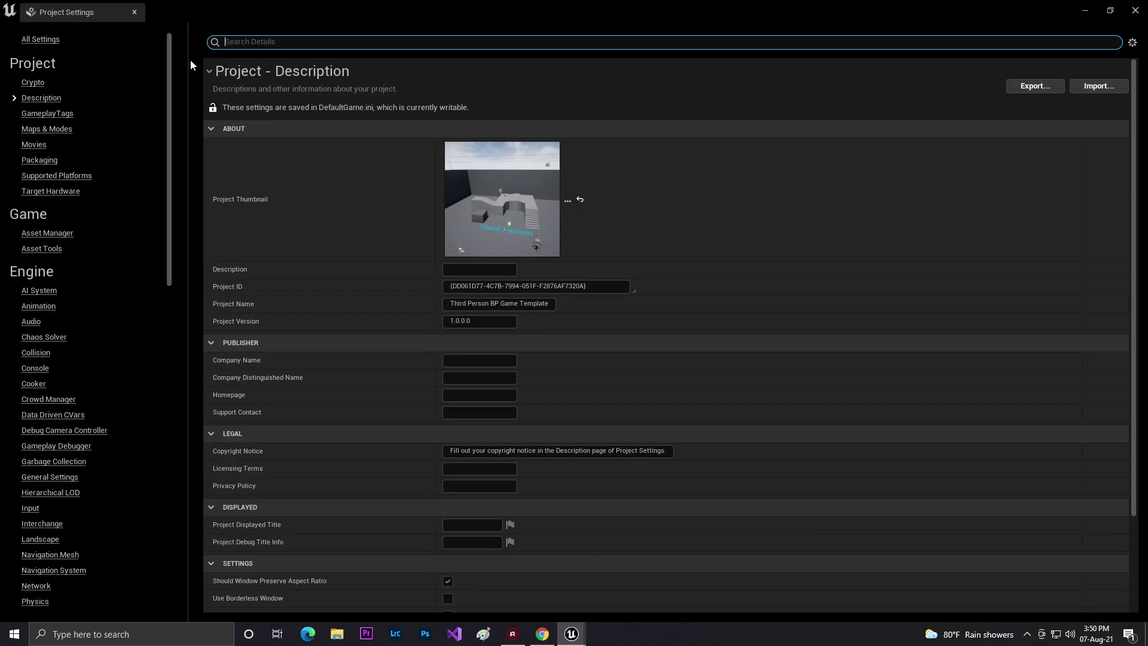
{"action": "left_click_drag", "start_coordinate": [168, 84], "coordinate": [176, 447]}
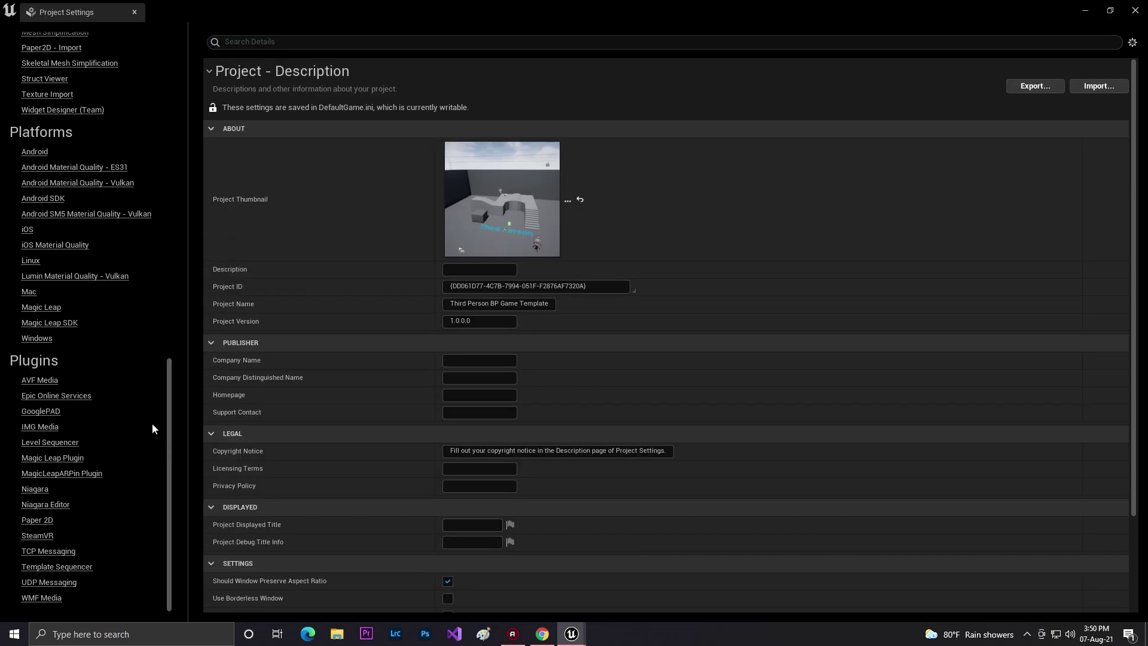
{"action": "left_click", "coordinate": [33, 397]}
{"action": "mouse_move", "coordinate": [255, 163]}
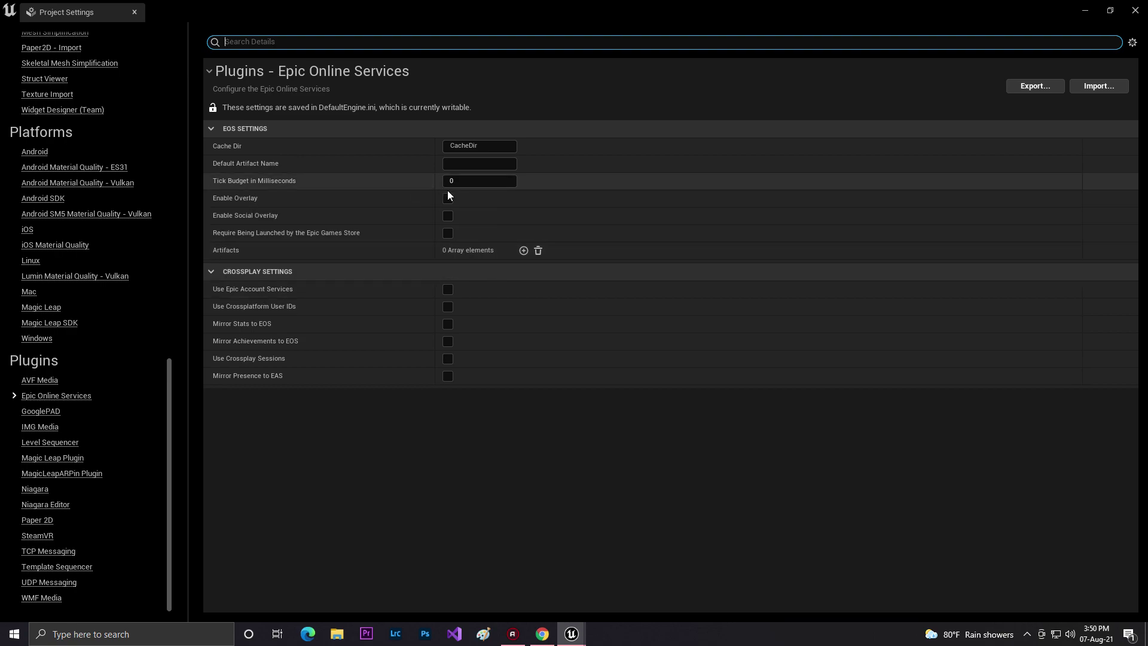
{"action": "left_click", "coordinate": [524, 251]}
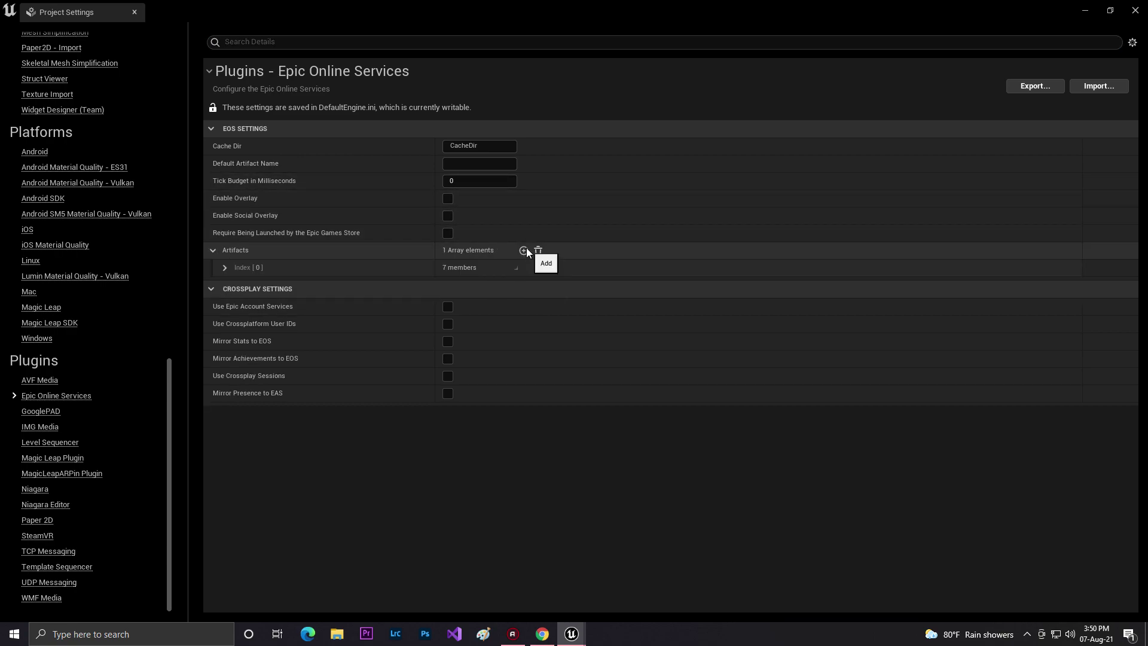
{"action": "left_click", "coordinate": [225, 268]}
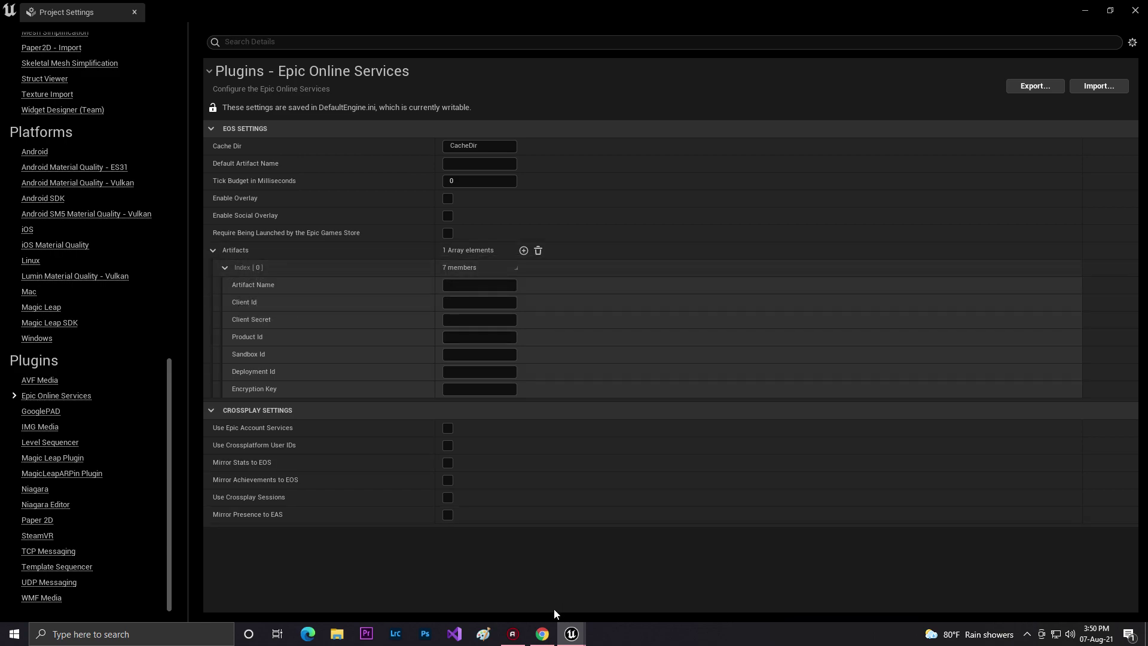
{"action": "left_click", "coordinate": [543, 634]}
{"action": "scroll", "coordinate": [221, 274], "scroll_direction": "up", "scroll_amount": 7}
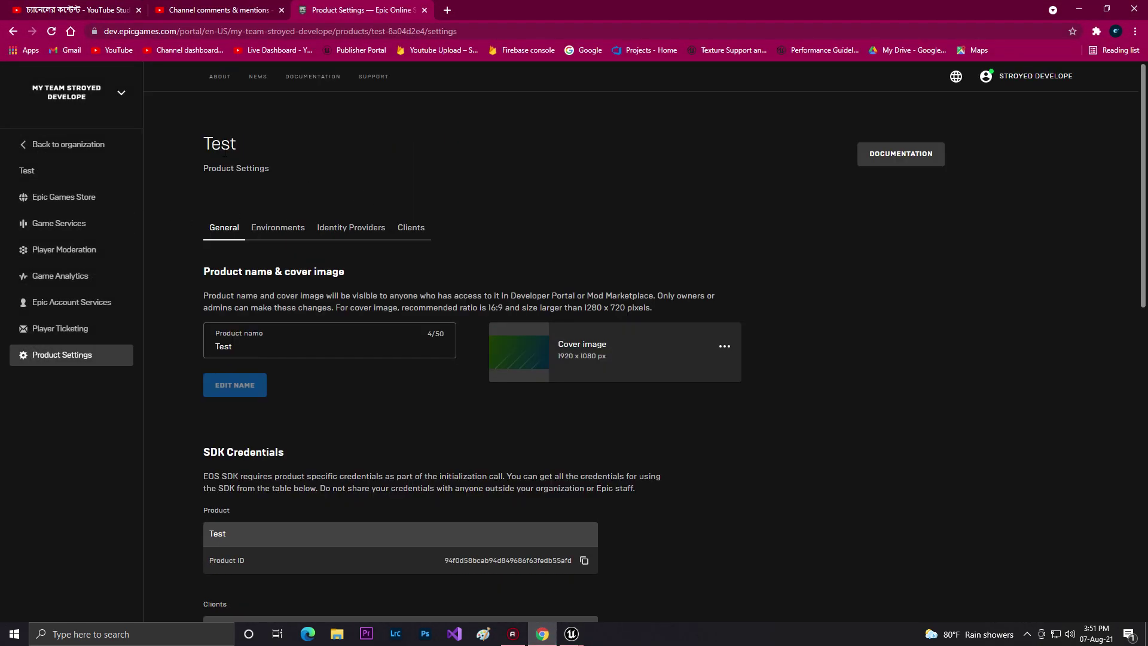
Step: Copy the product name Test from the portal and paste it as the artifact name
{"action": "right_click", "coordinate": [215, 145]}
{"action": "left_click", "coordinate": [240, 150]}
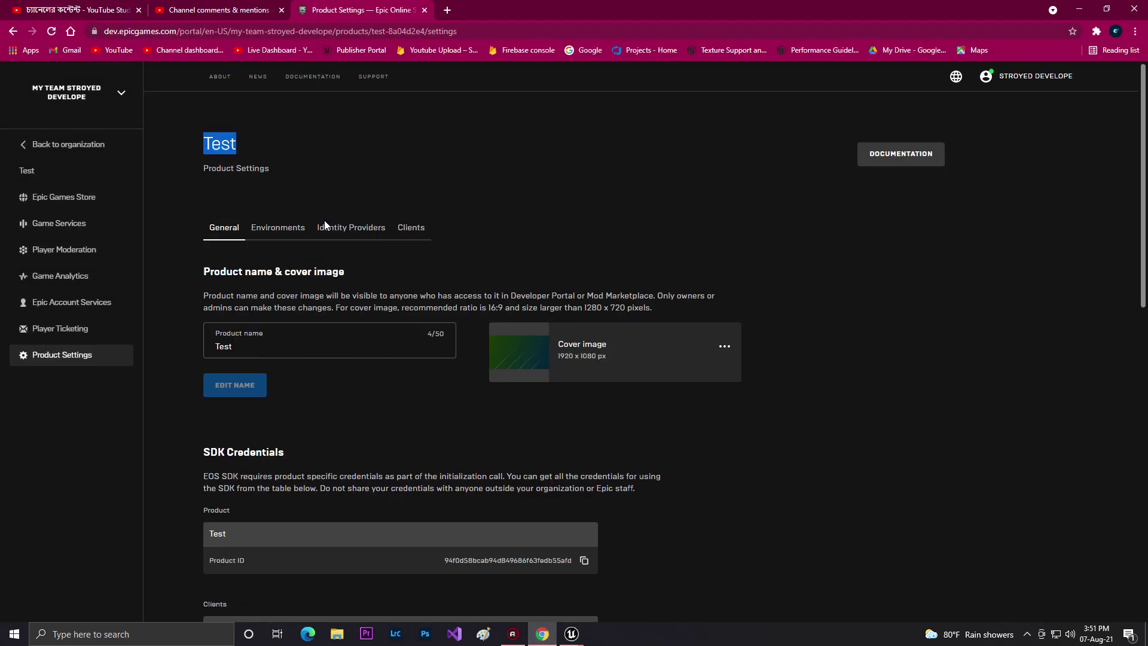
{"action": "mouse_move", "coordinate": [572, 634]}
{"action": "left_click", "coordinate": [620, 580]}
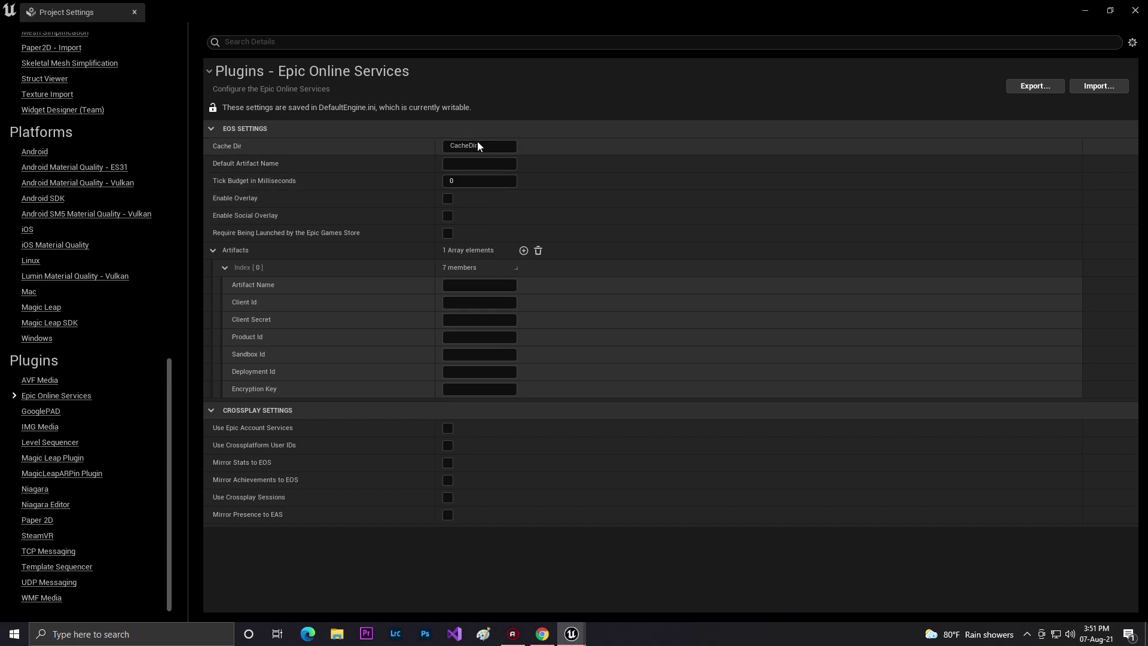
{"action": "key", "text": "ctrl+v"}
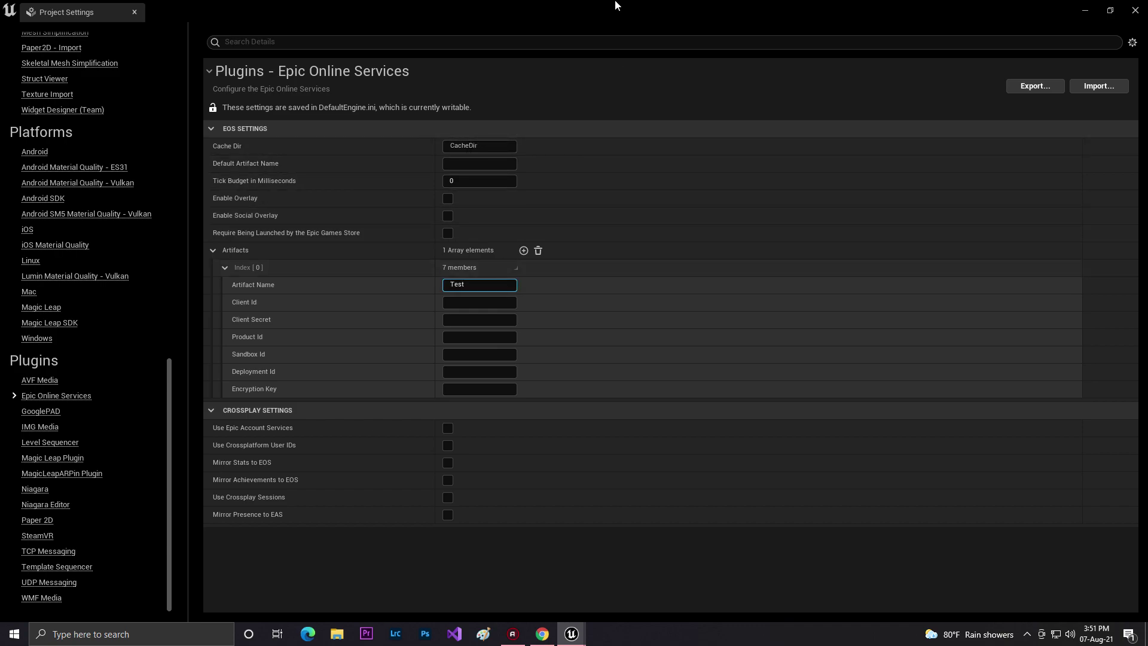
Step: Arrange the browser and Unreal Project Settings windows side by side
{"action": "left_click", "coordinate": [1110, 10]}
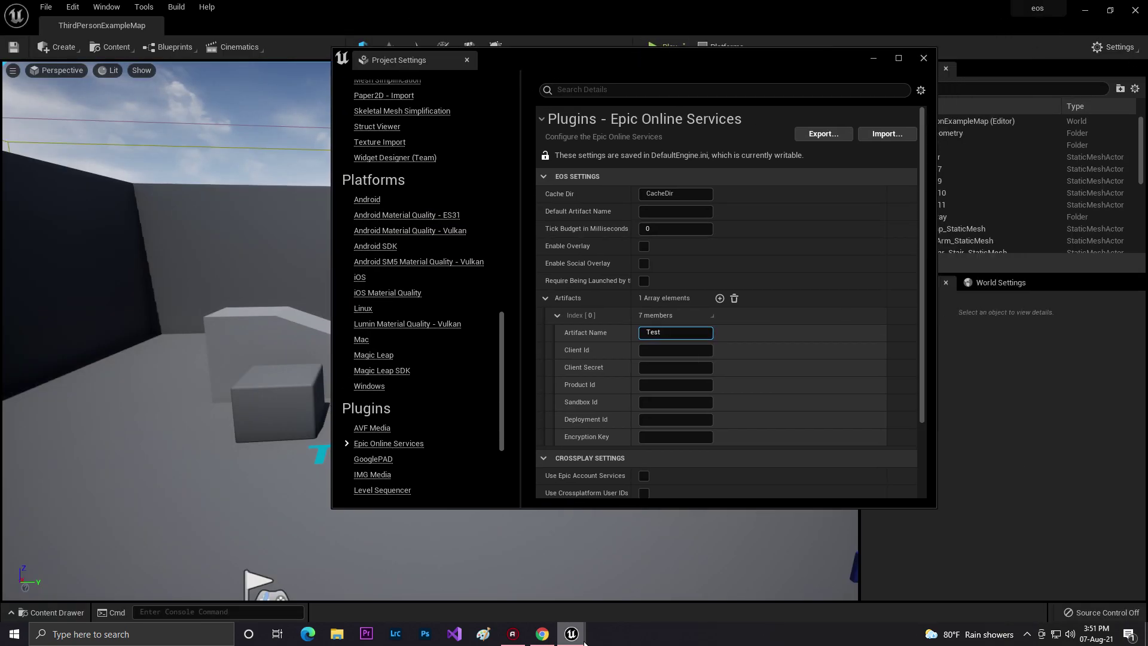
{"action": "left_click", "coordinate": [541, 634]}
{"action": "left_click_drag", "start_coordinate": [535, 7], "coordinate": [208, 48]}
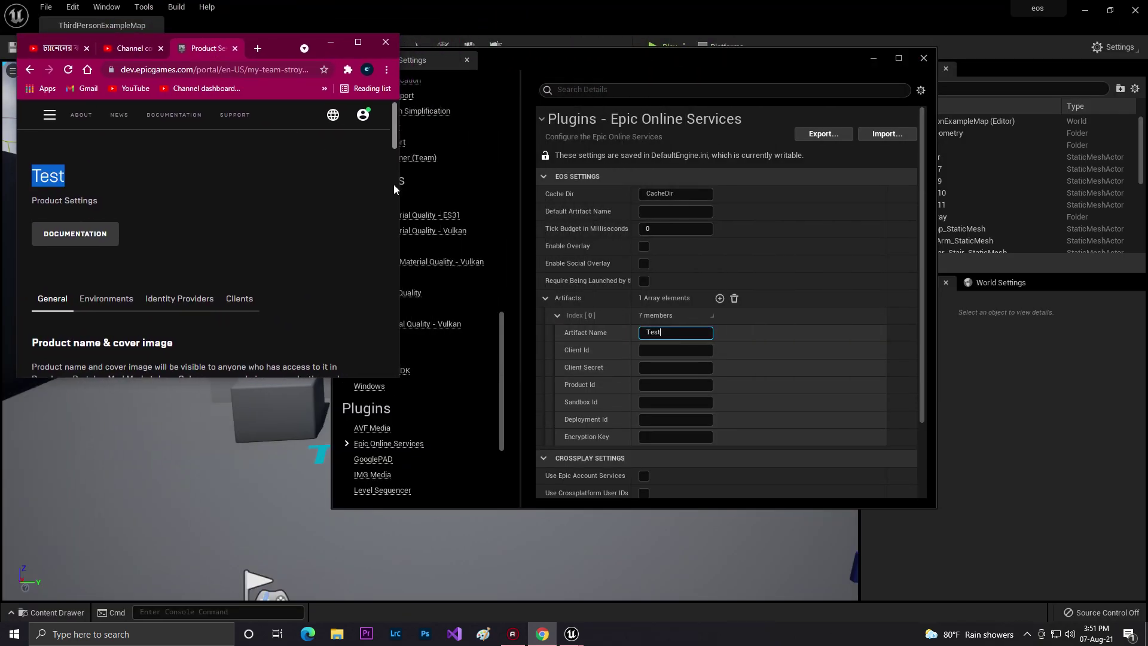
{"action": "left_click", "coordinate": [899, 62]}
{"action": "left_click", "coordinate": [542, 634]}
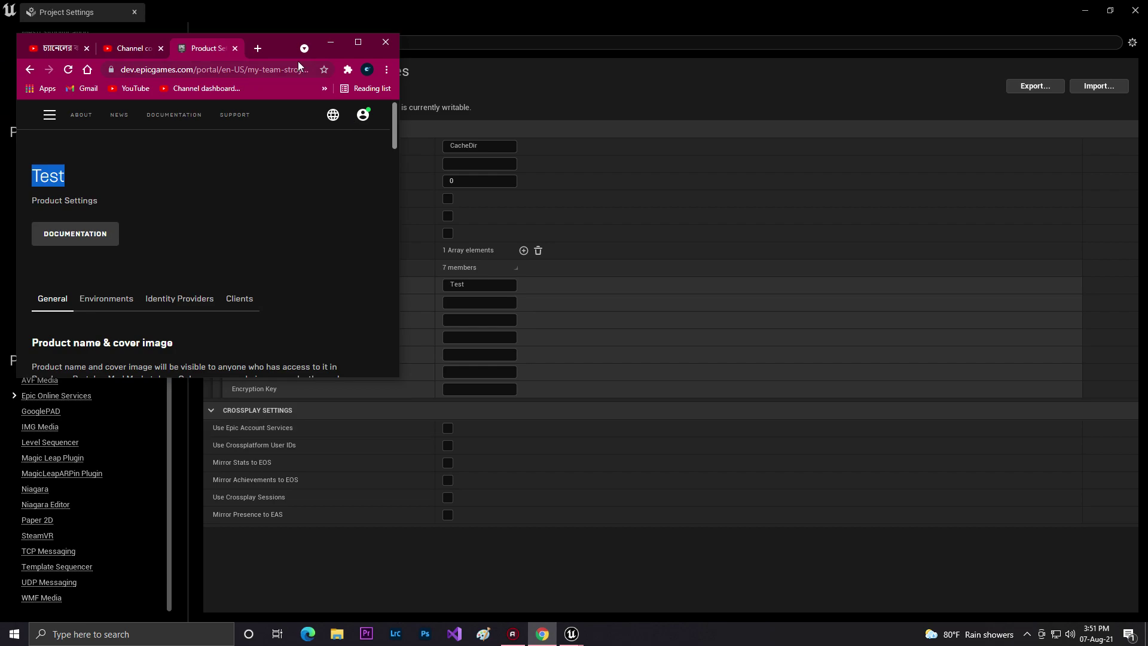
{"action": "left_click_drag", "start_coordinate": [269, 44], "coordinate": [911, 63]}
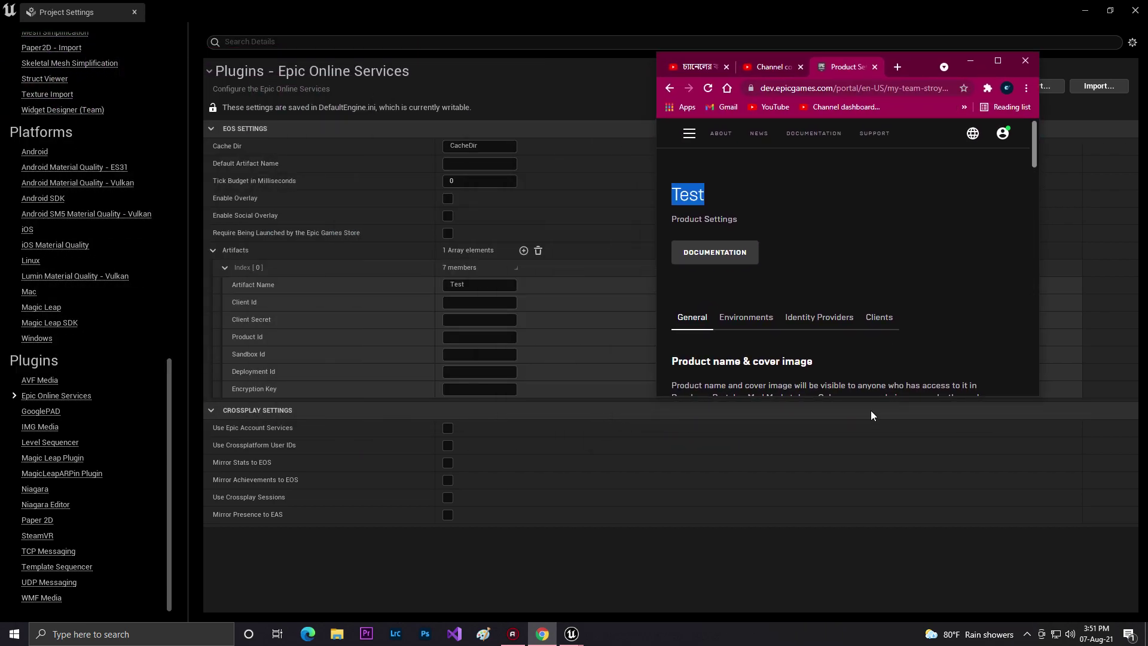
{"action": "left_click_drag", "start_coordinate": [876, 400], "coordinate": [877, 616]}
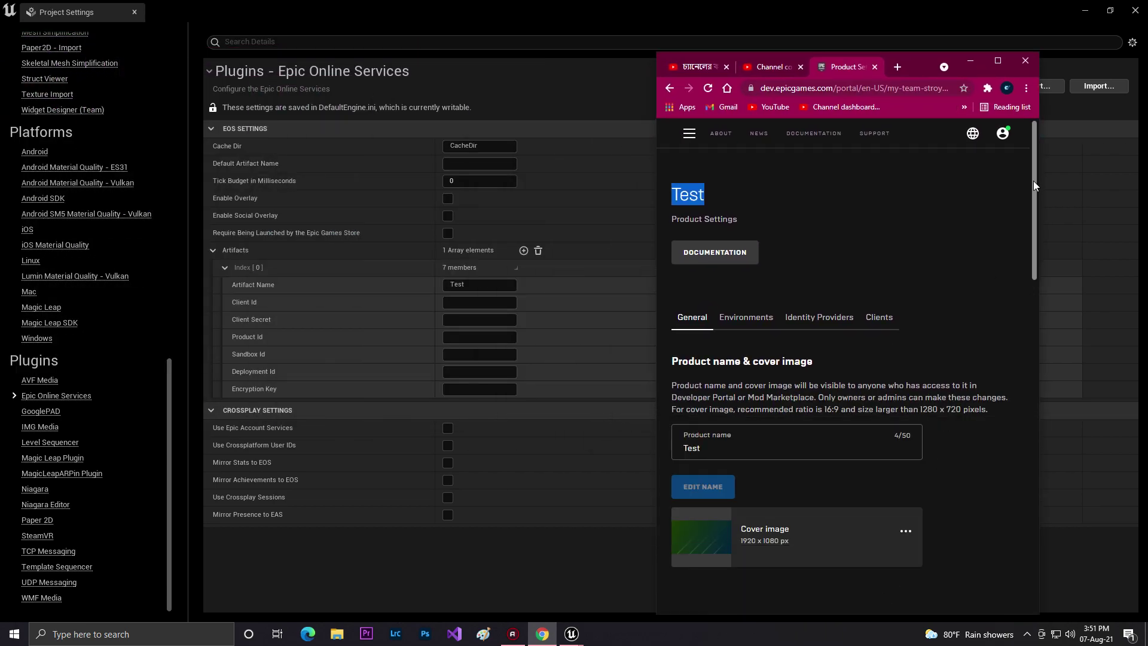
{"action": "left_click_drag", "start_coordinate": [1033, 181], "coordinate": [1034, 226]}
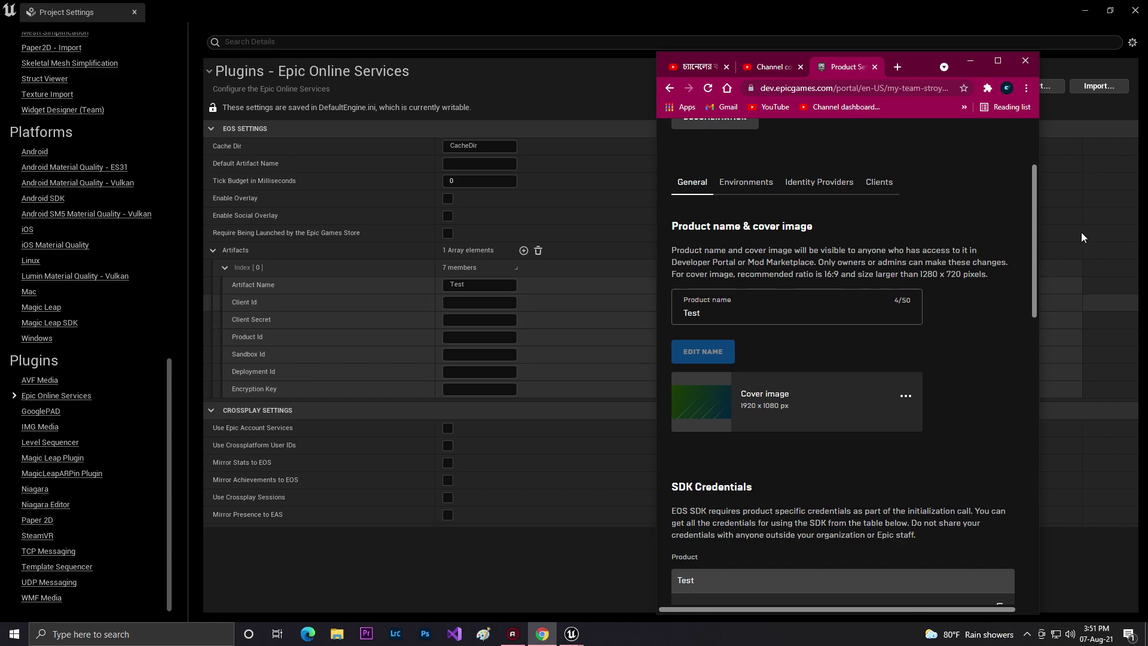
{"action": "left_click_drag", "start_coordinate": [1035, 224], "coordinate": [1024, 308]}
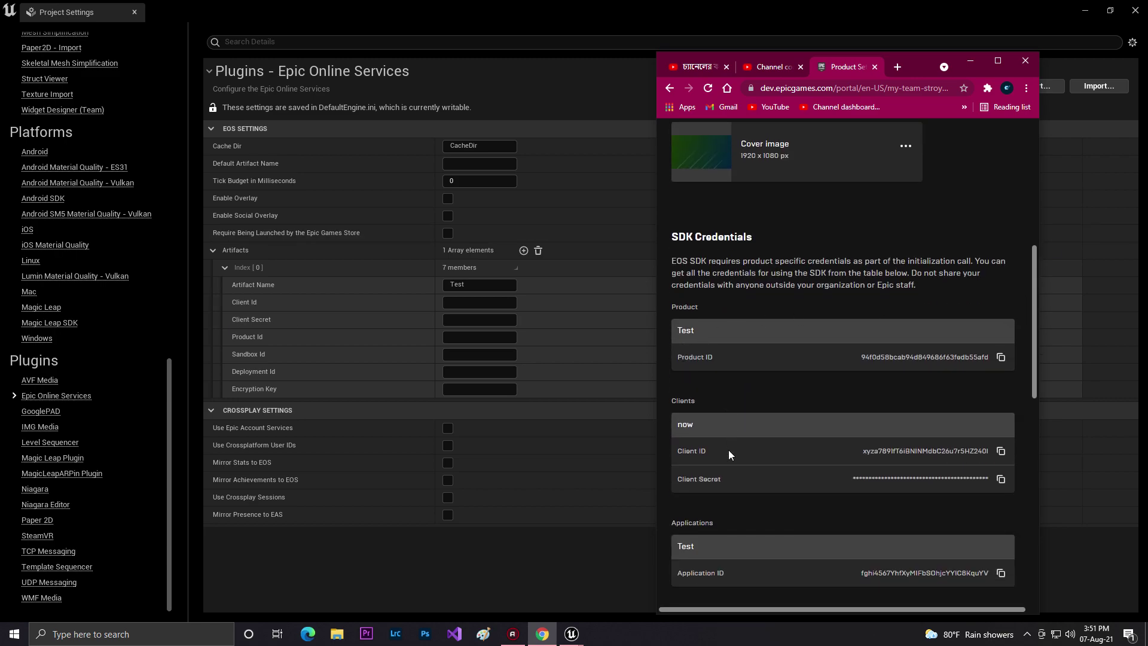
Step: Copy the client ID, client secret and product ID into Client Id, Client Secret and Product Id
{"action": "left_click", "coordinate": [1001, 451]}
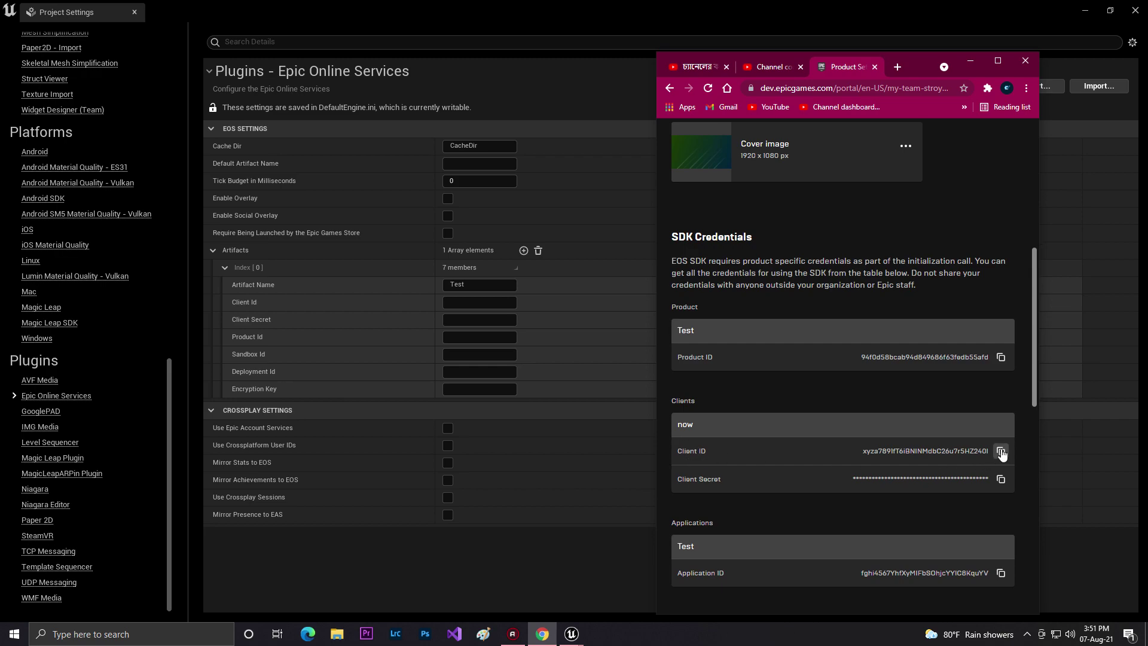
{"action": "left_click", "coordinate": [469, 302]}
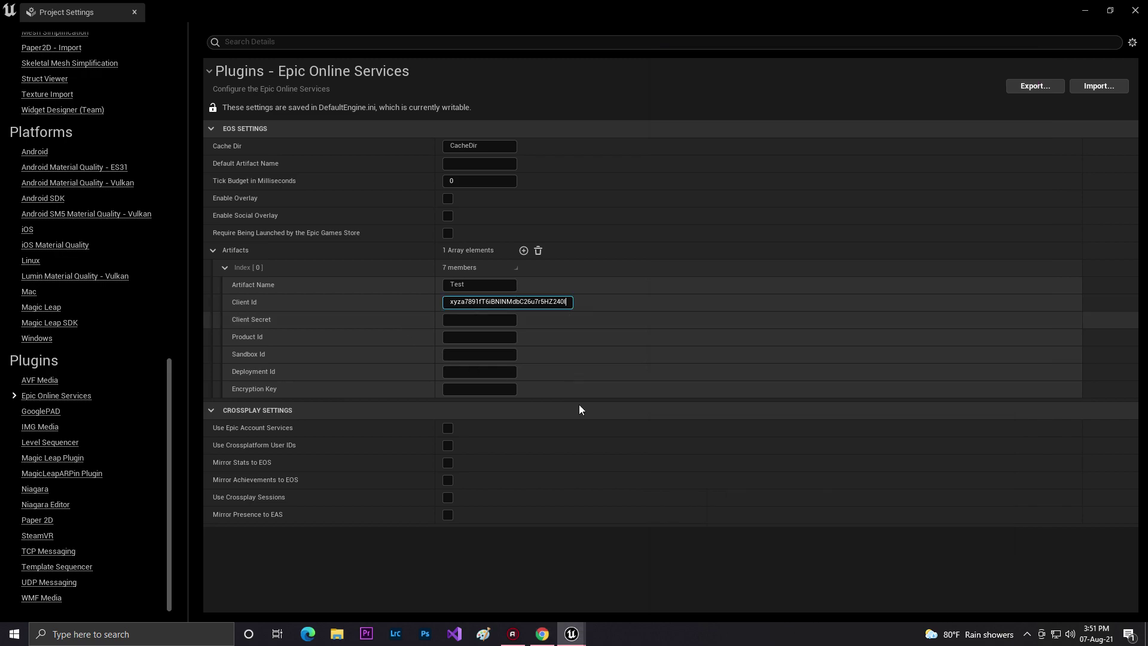
{"action": "left_click", "coordinate": [542, 634]}
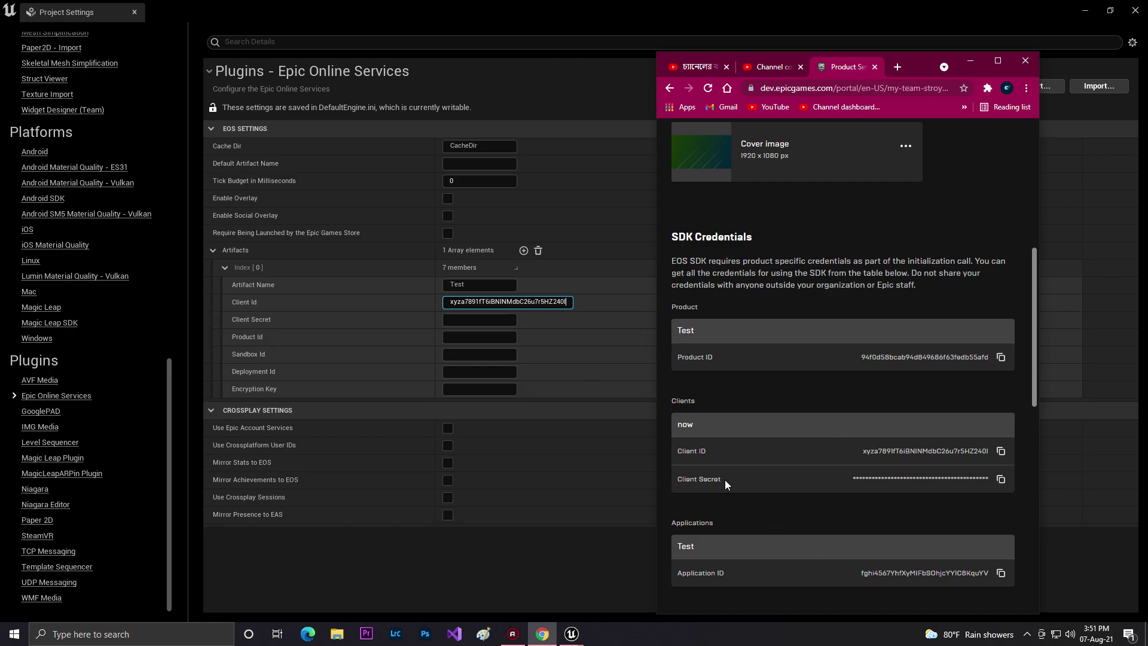
{"action": "left_click", "coordinate": [1001, 479]}
{"action": "left_click", "coordinate": [463, 323]}
{"action": "key", "text": "ctrl+v"}
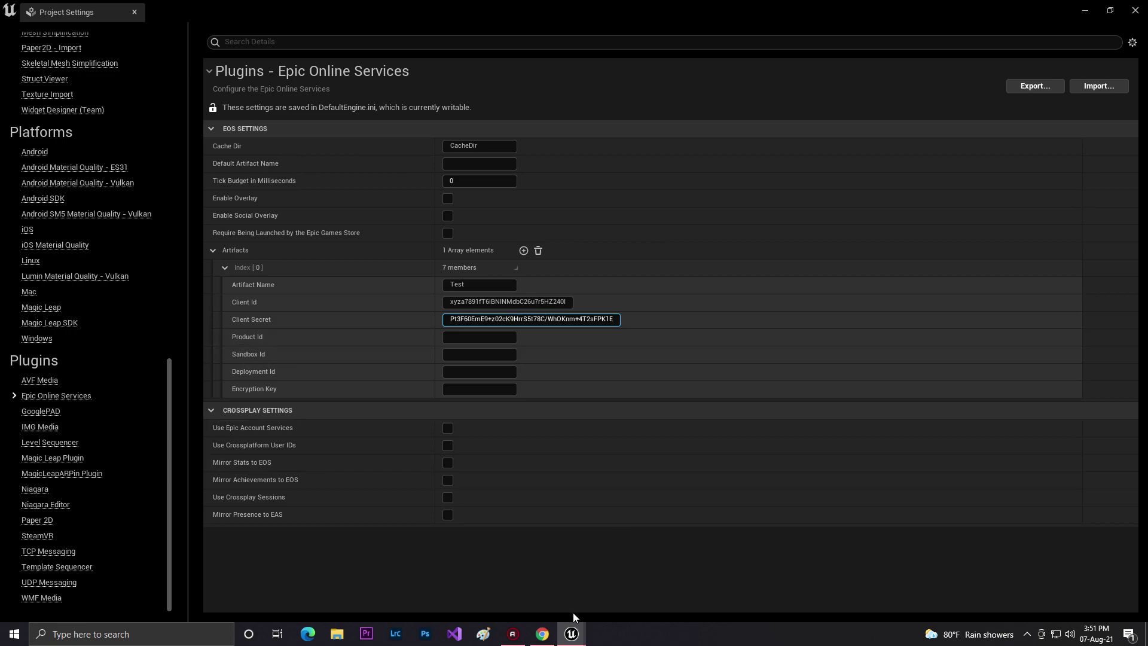
{"action": "left_click", "coordinate": [541, 634]}
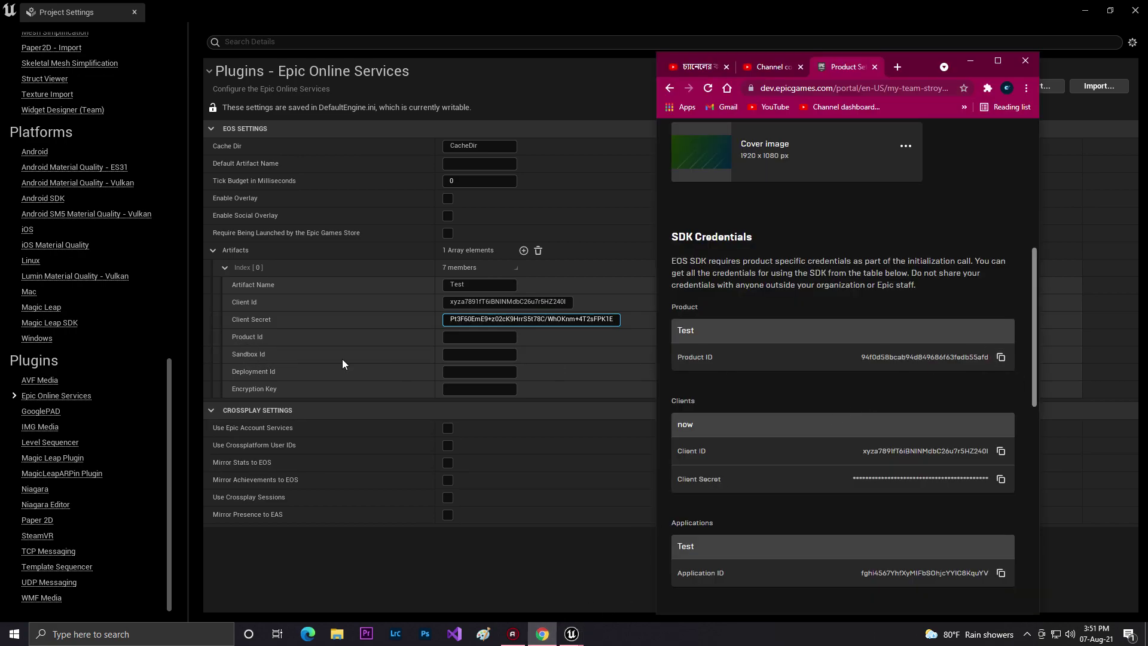
{"action": "left_click", "coordinate": [452, 339]}
{"action": "key", "text": "ctrl+v"}
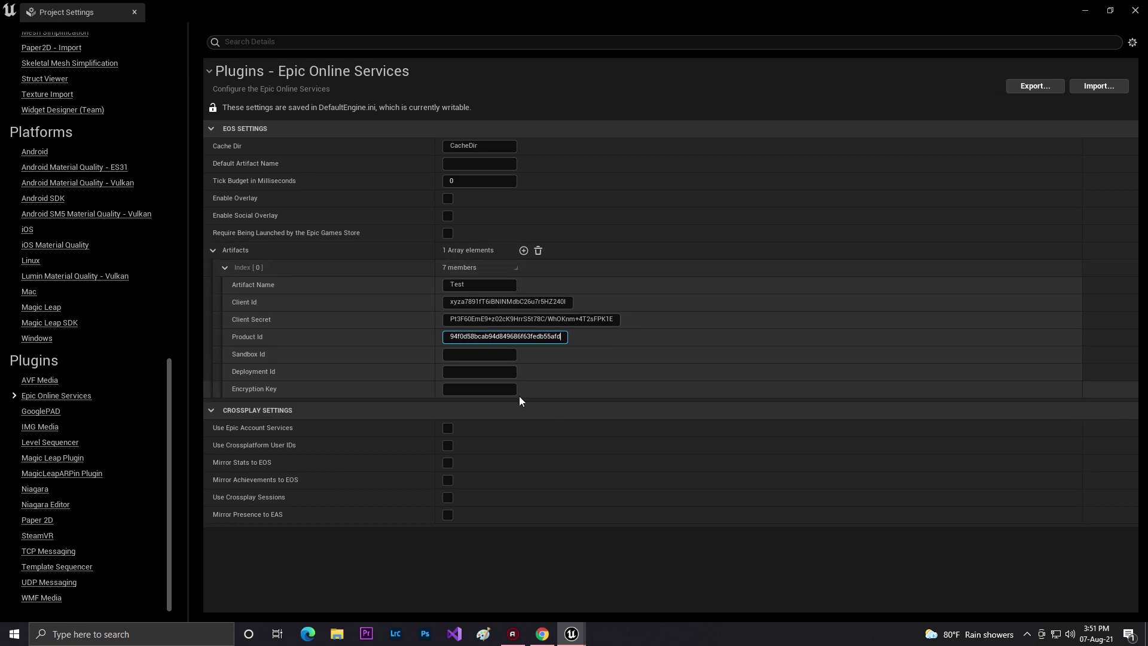
Step: Copy the Sandbox ID and Deployment ID into the Sandbox Id and Deployment Id fields
{"action": "left_click", "coordinate": [552, 622]}
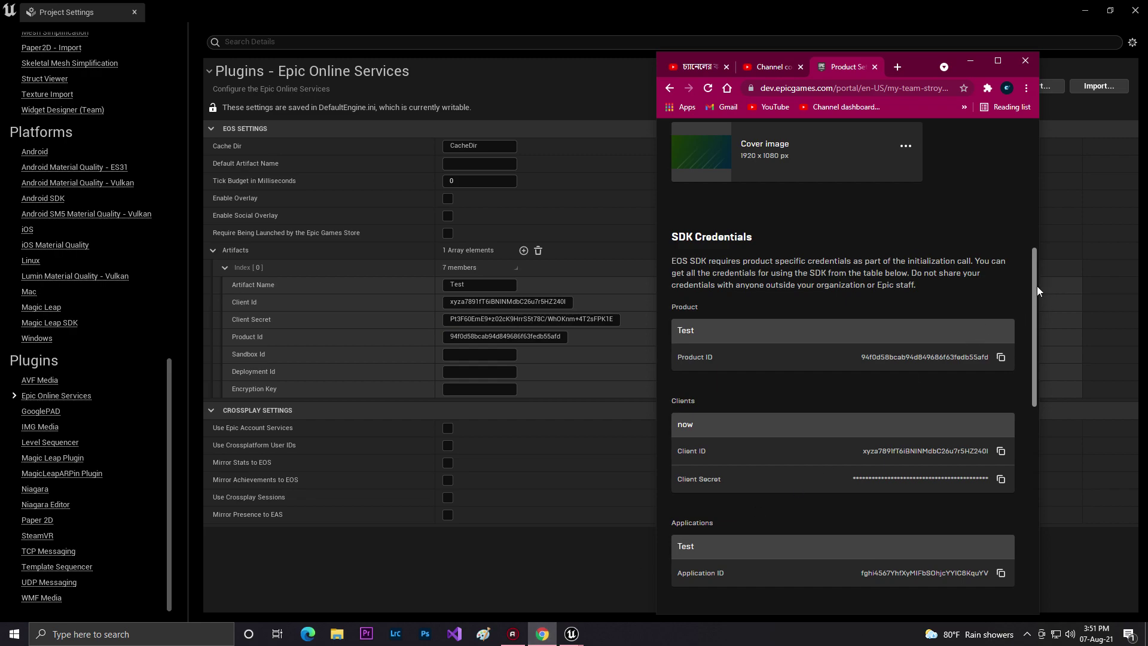
{"action": "scroll", "coordinate": [1034, 287], "scroll_direction": "down", "scroll_amount": 4}
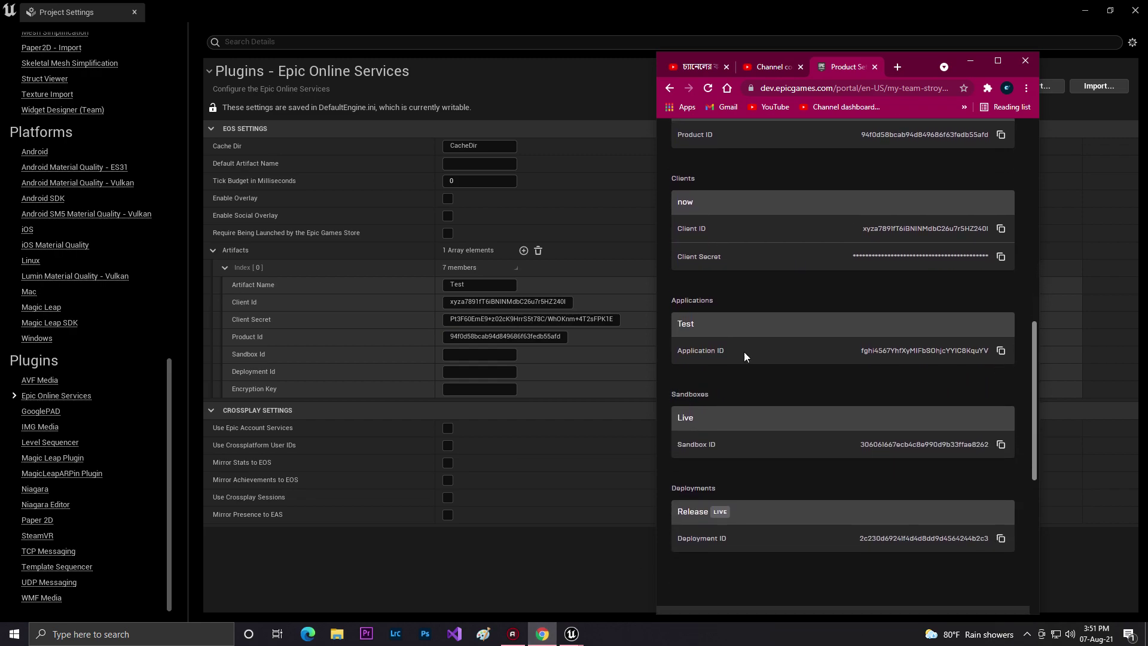
{"action": "left_click", "coordinate": [1003, 445]}
{"action": "left_click", "coordinate": [478, 354]}
{"action": "key", "text": "ctrl+v"}
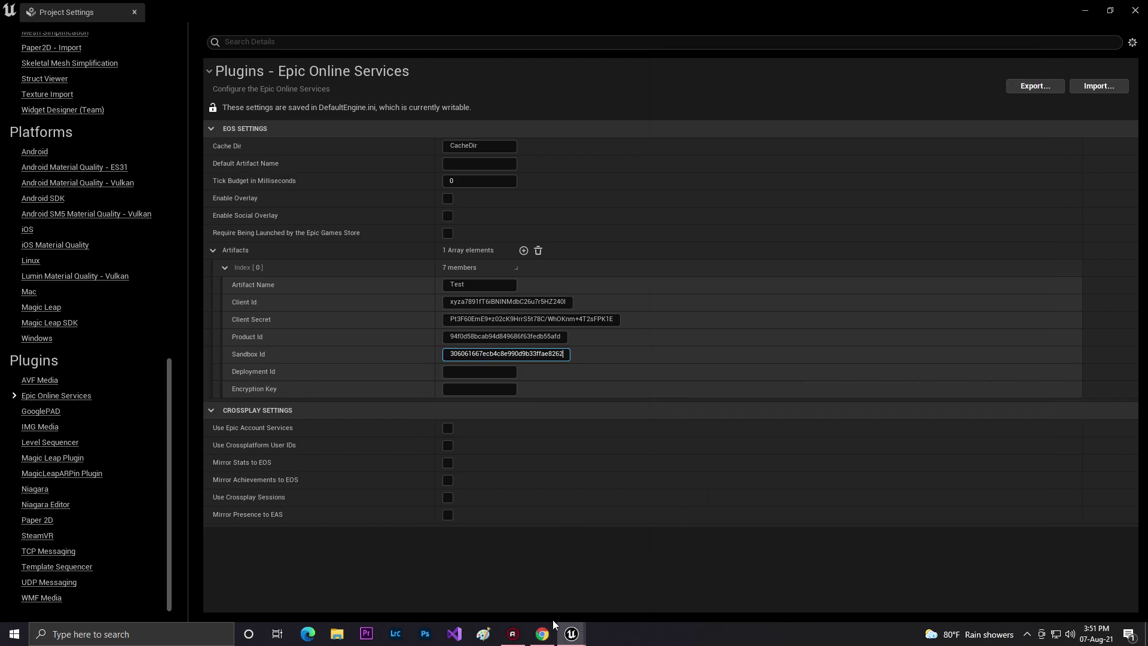
{"action": "left_click", "coordinate": [542, 633]}
{"action": "left_click", "coordinate": [1001, 539]}
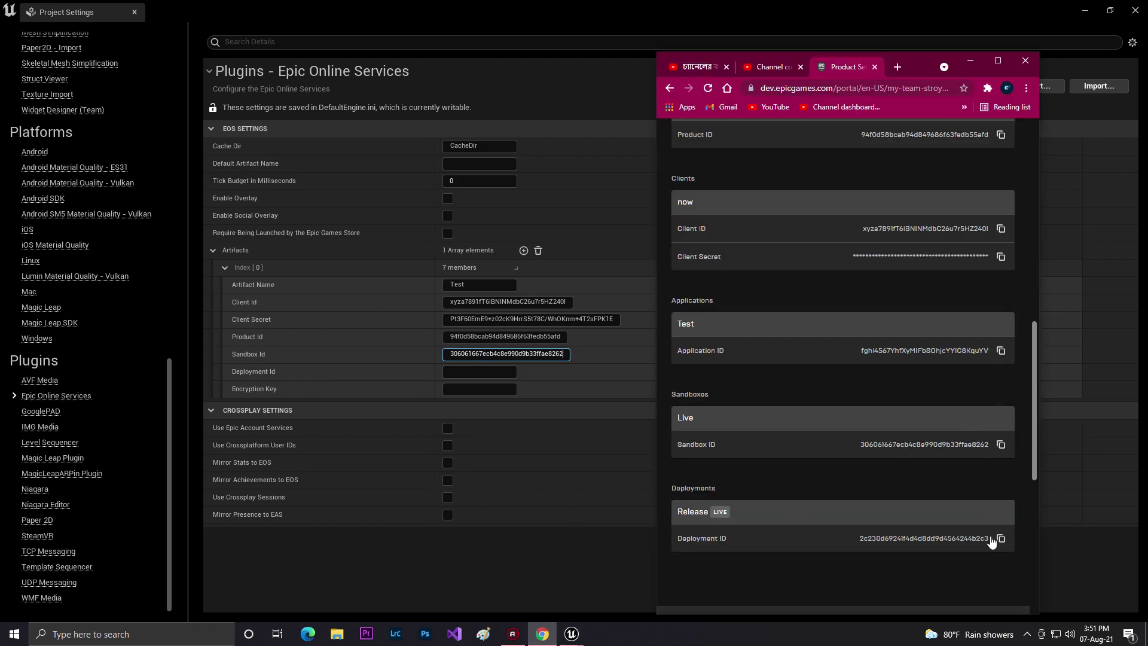
{"action": "left_click", "coordinate": [469, 371]}
{"action": "key", "text": "ctrl+v"}
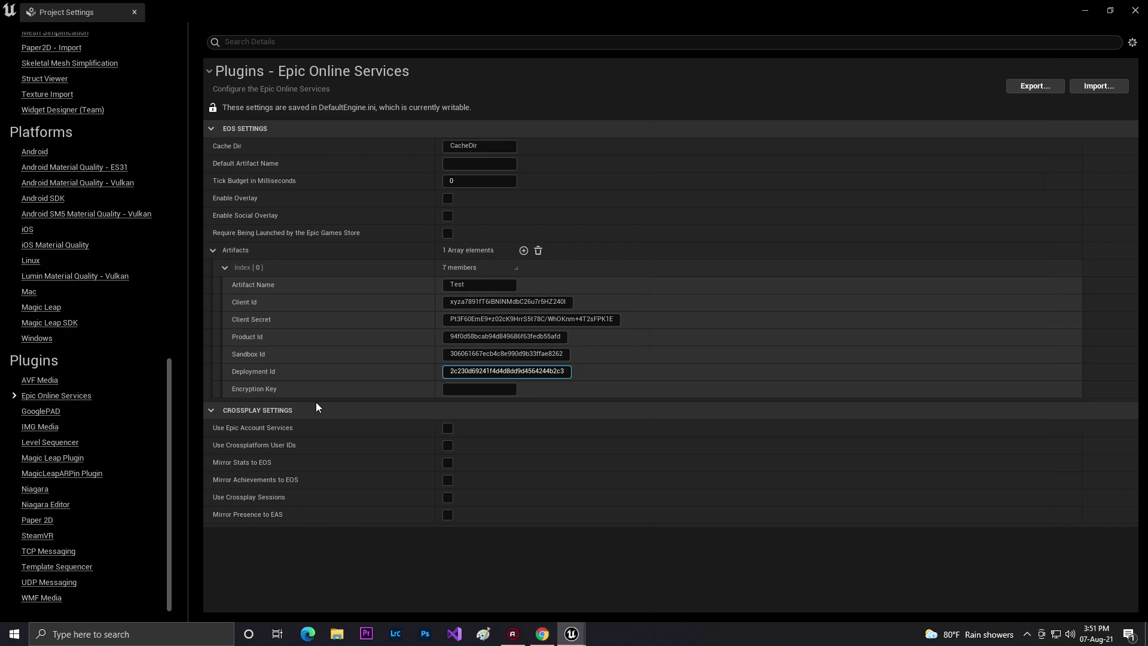
Step: Paste a value into Encryption Key and dismiss the 64 hex characters error
{"action": "left_click", "coordinate": [554, 633]}
{"action": "left_click", "coordinate": [997, 62]}
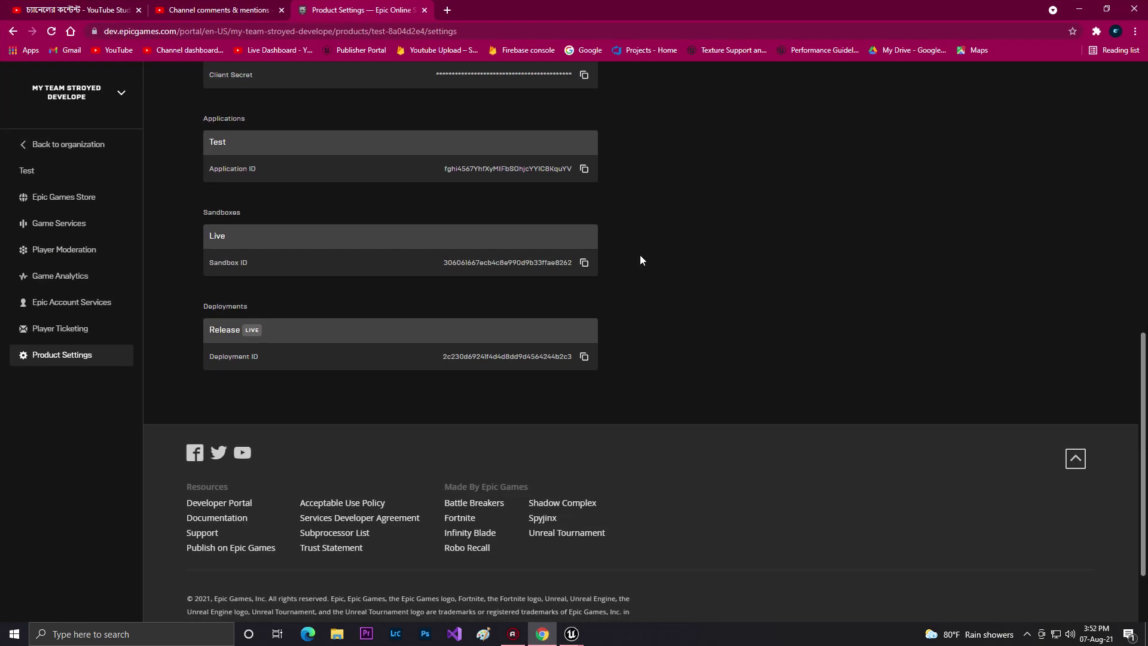
{"action": "left_click_drag", "start_coordinate": [1146, 194], "coordinate": [1143, 289]}
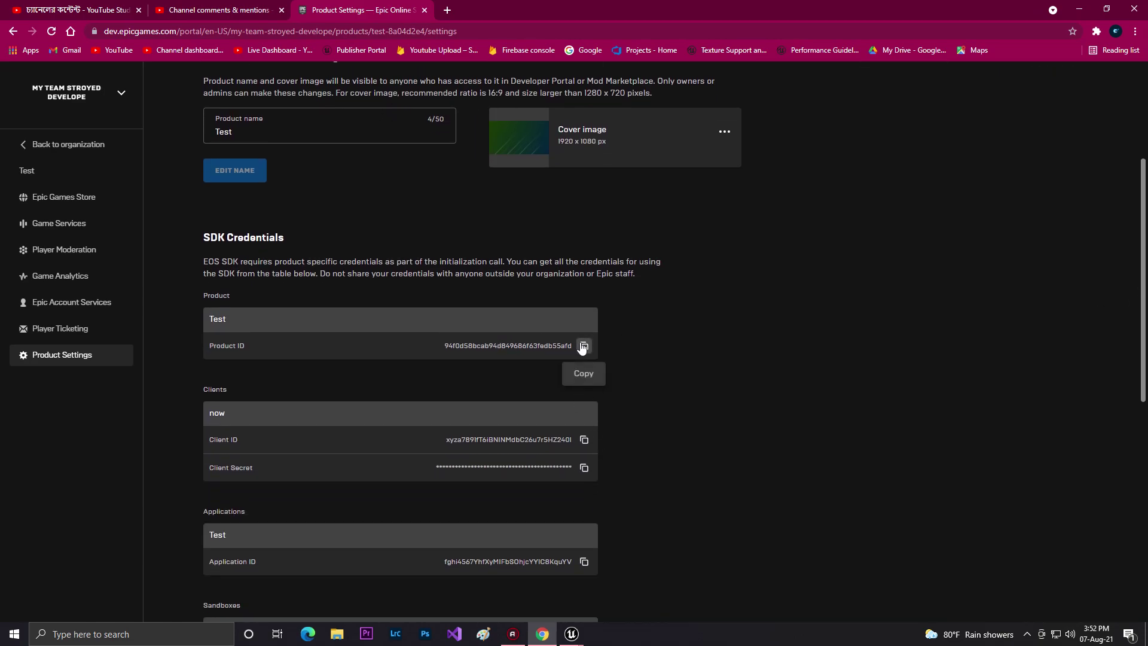
{"action": "mouse_move", "coordinate": [571, 633]}
{"action": "left_click", "coordinate": [647, 557]}
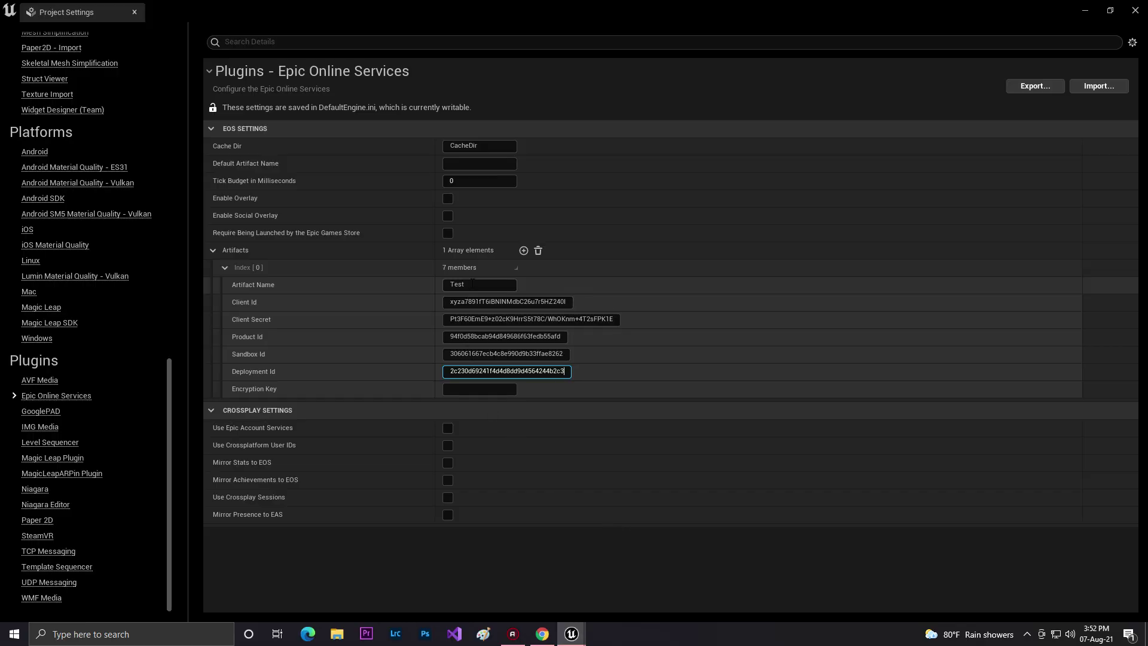
{"action": "left_click", "coordinate": [482, 387]}
{"action": "key", "text": "ctrl+v"}
{"action": "key", "text": "Return"}
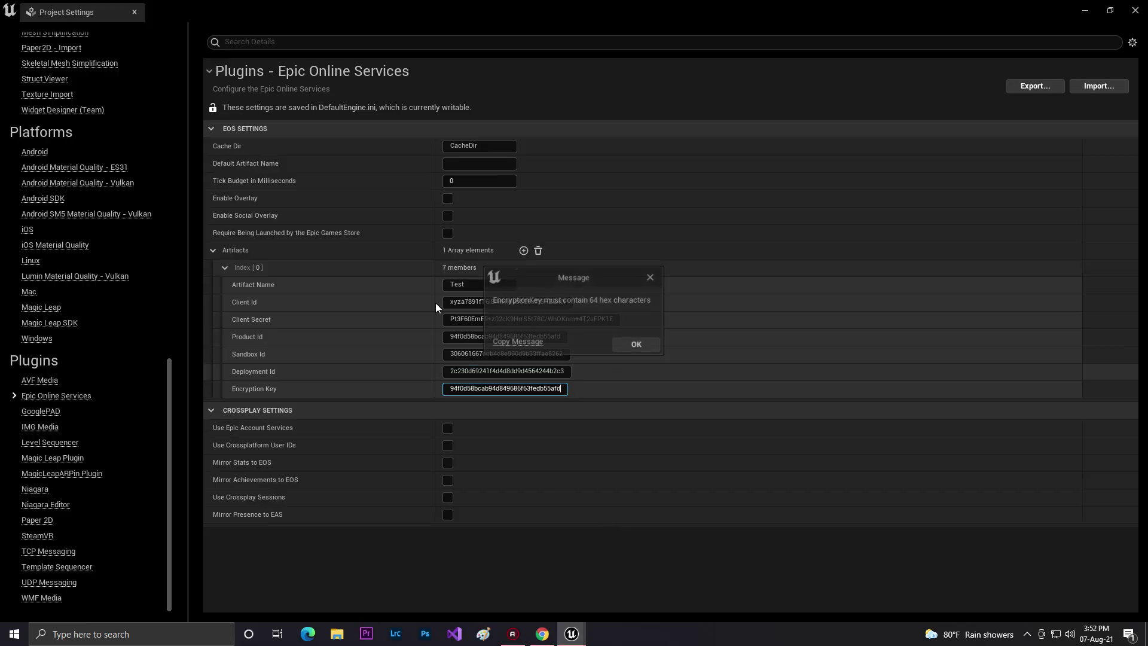
{"action": "left_click", "coordinate": [616, 345]}
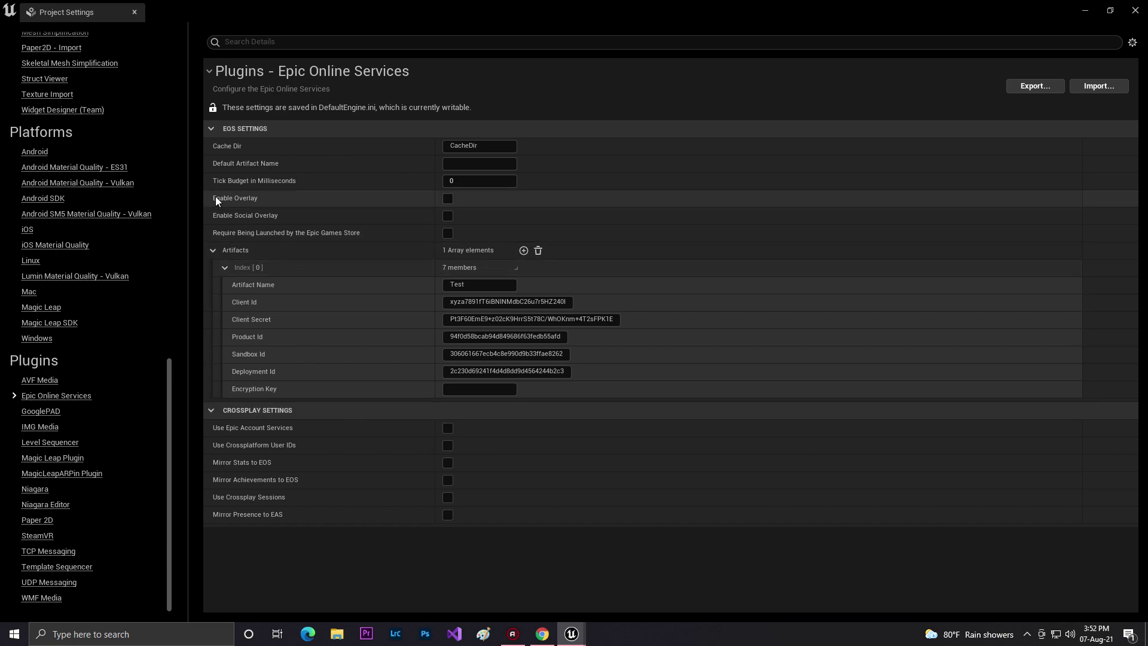
Step: Enable Overlay and Social Overlay, and copy the artifact name 'Test' into Default Artifact Name
{"action": "left_click", "coordinate": [447, 200]}
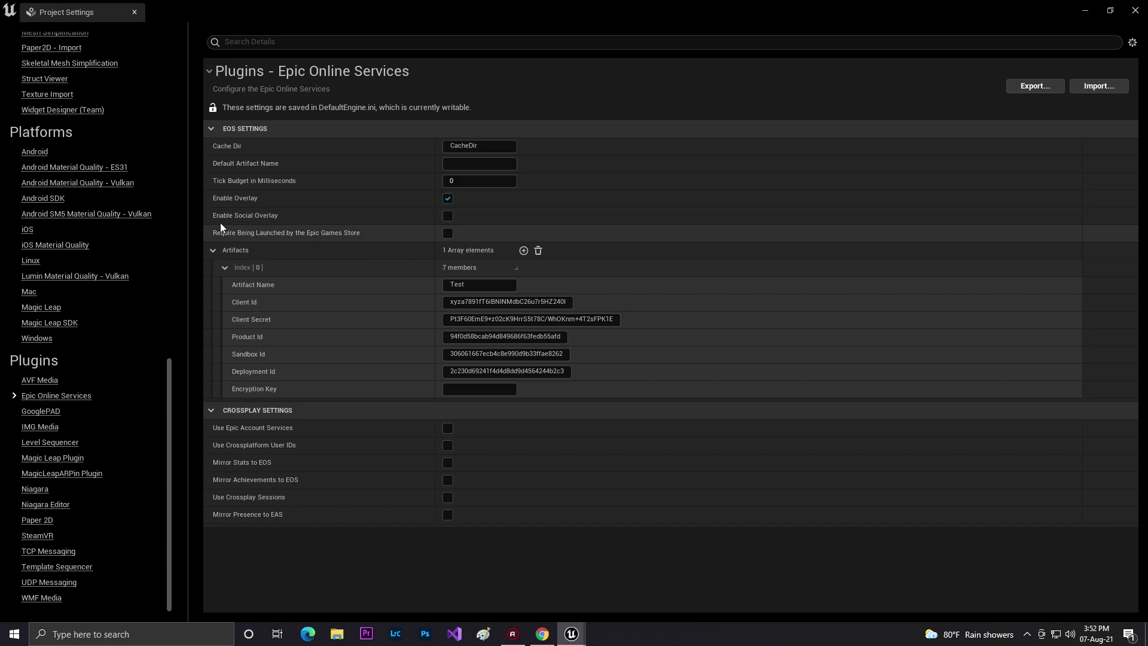
{"action": "left_click", "coordinate": [448, 216]}
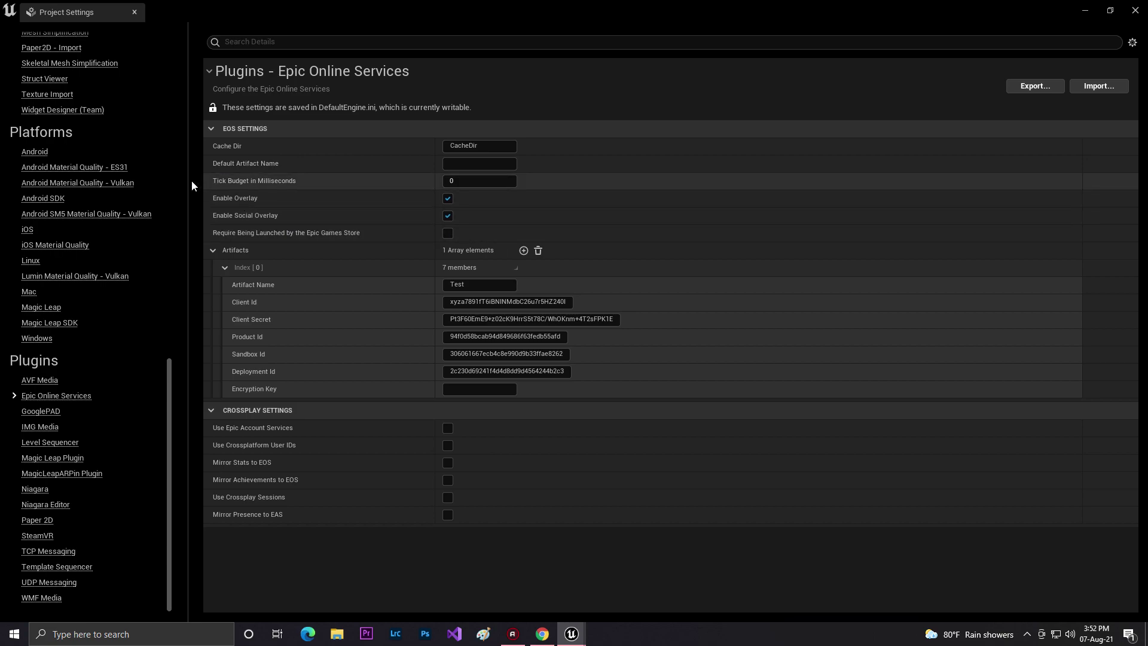
{"action": "left_click", "coordinate": [487, 285]}
{"action": "key", "text": "ctrl+c"}
{"action": "right_click", "coordinate": [462, 284]}
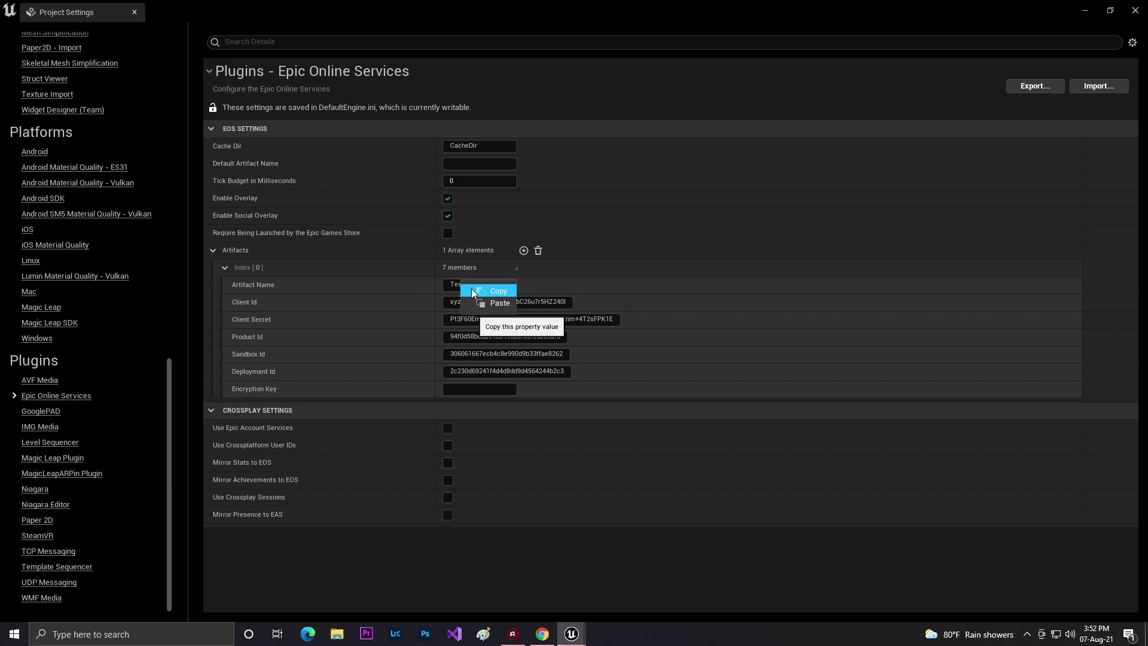
{"action": "left_click", "coordinate": [472, 289]}
{"action": "left_click", "coordinate": [464, 167]}
{"action": "key", "text": "ctrl+v"}
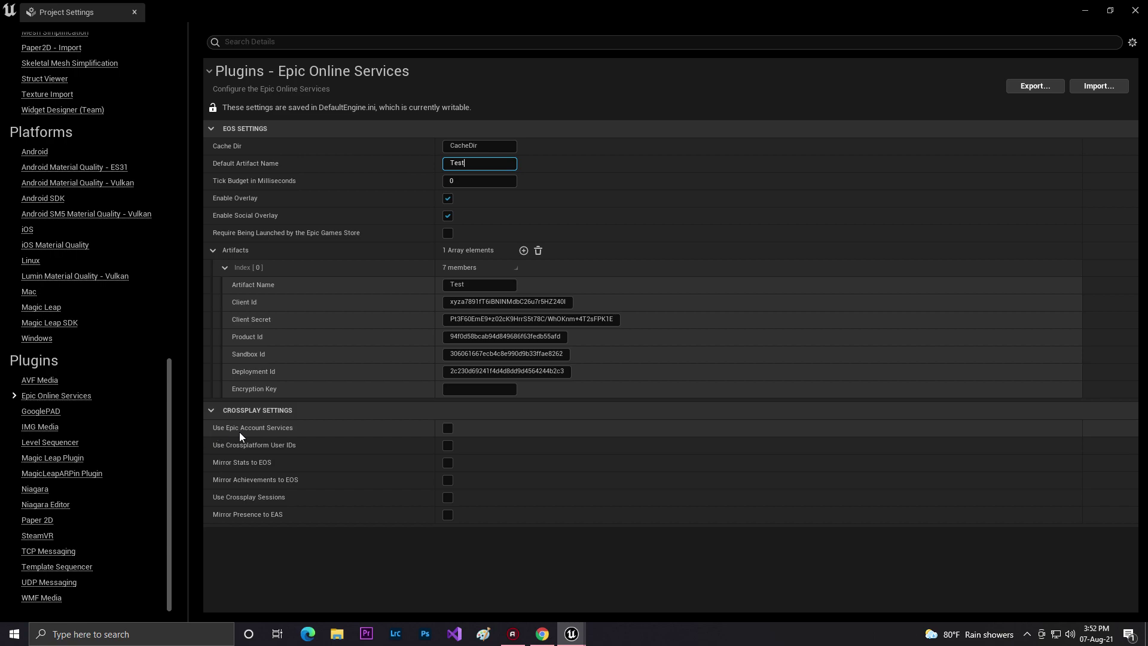
Step: Tick every Crossplay option (Epic Account Services, Crossplatform User IDs, mirror presence/achievements/stats) and close Project Settings
{"action": "left_click", "coordinate": [449, 428]}
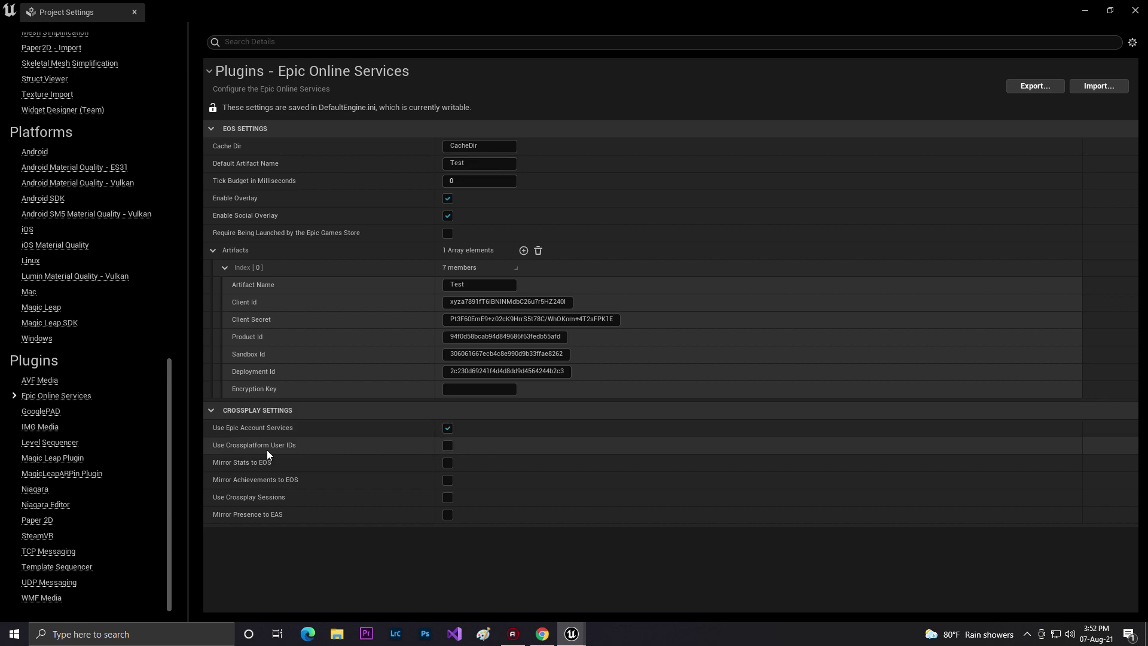
{"action": "left_click", "coordinate": [453, 445]}
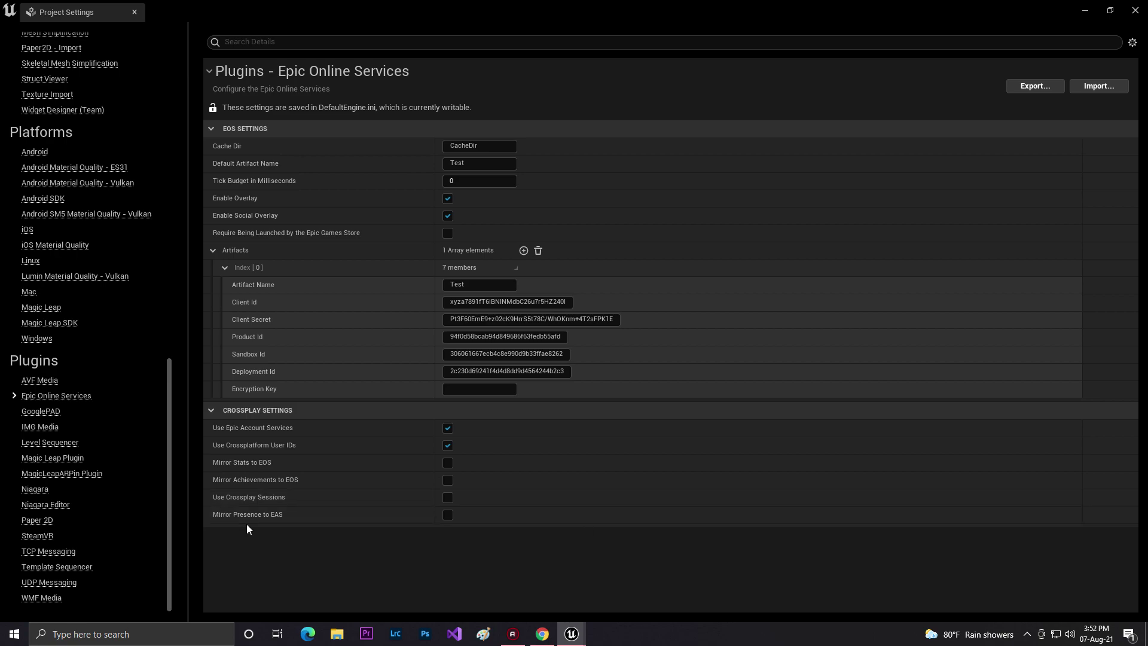
{"action": "left_click", "coordinate": [446, 515]}
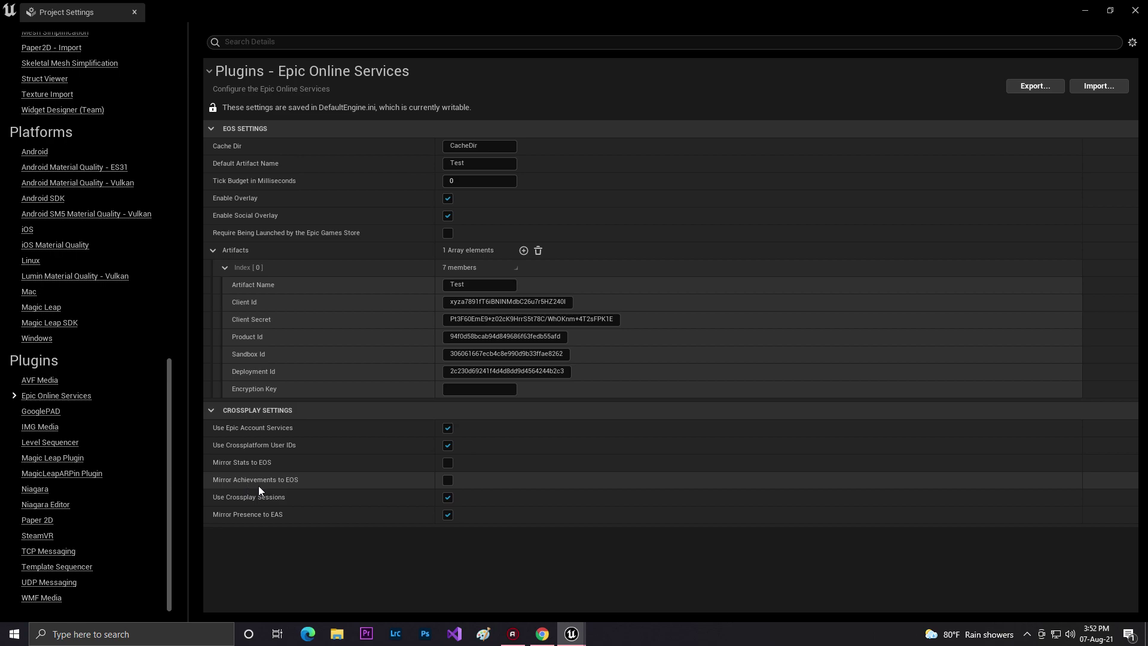
{"action": "left_click", "coordinate": [448, 481]}
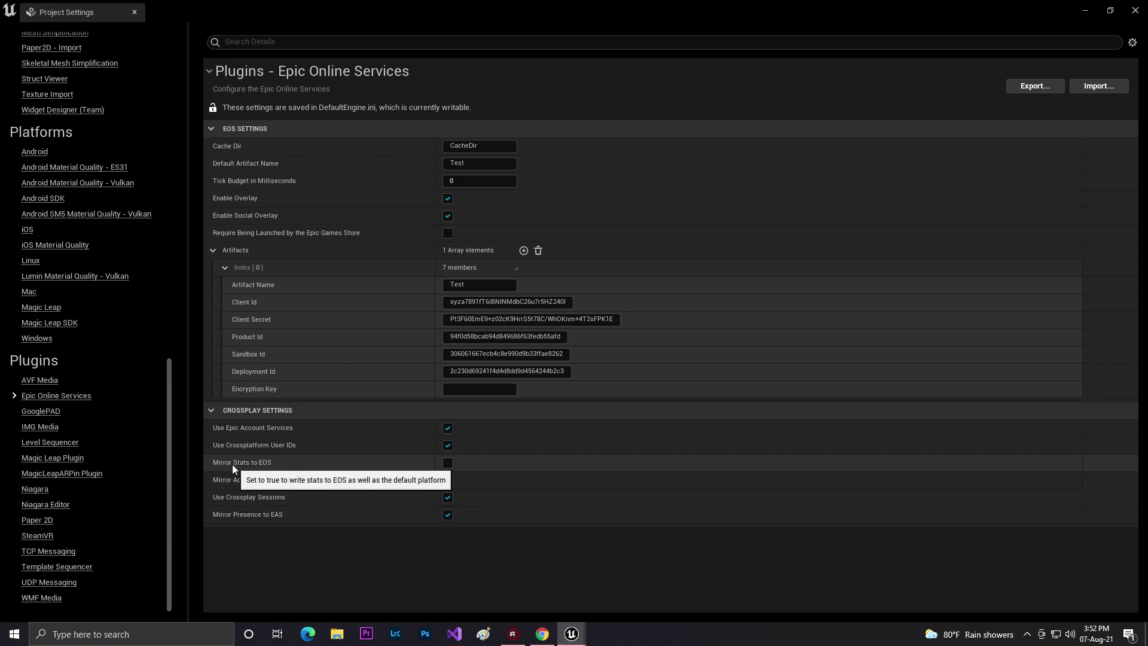
{"action": "left_click", "coordinate": [447, 463]}
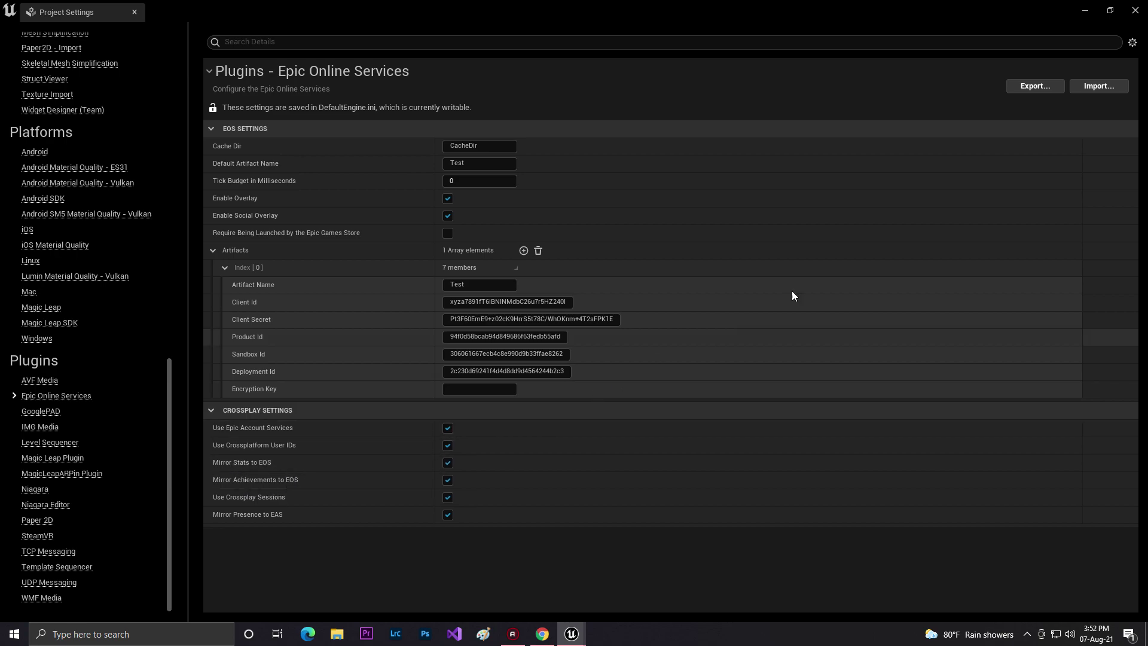
{"action": "left_click", "coordinate": [1136, 11]}
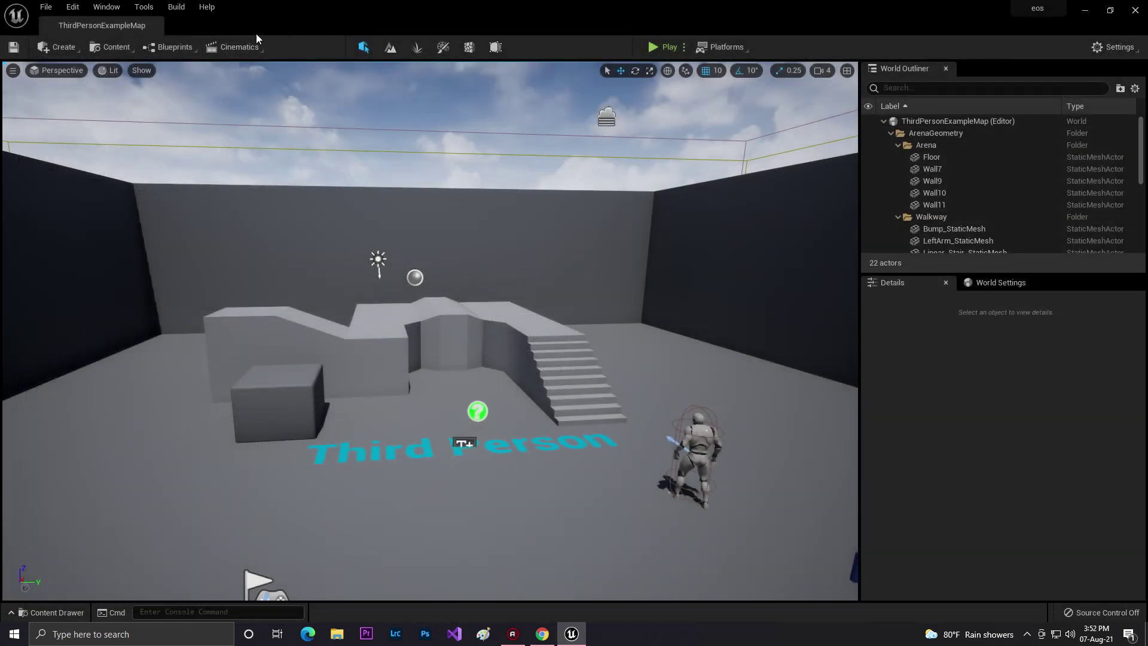
Step: Save the map and open the Level Blueprint for editing
{"action": "left_click", "coordinate": [13, 48]}
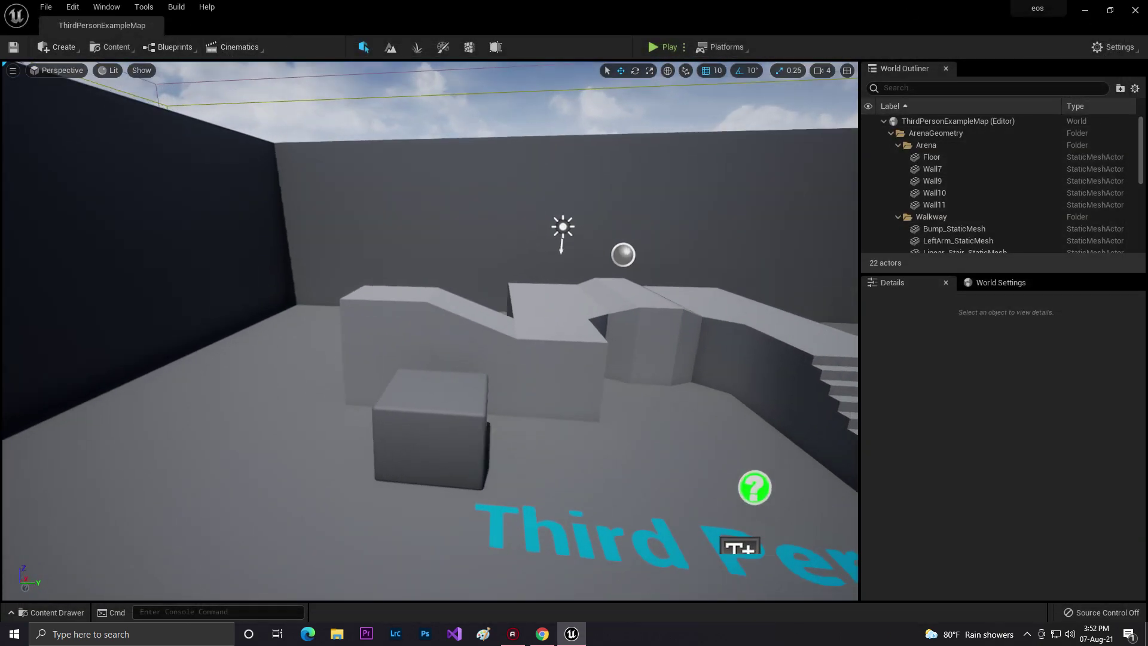
{"action": "left_click", "coordinate": [171, 47]}
{"action": "left_click", "coordinate": [419, 221]}
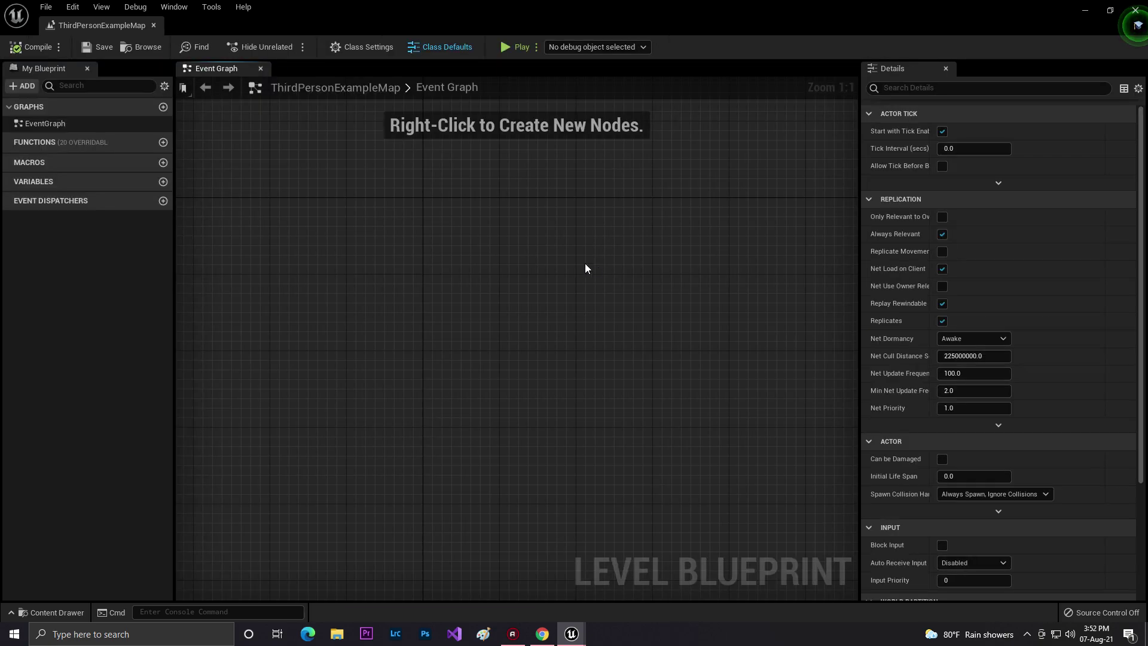
Step: Search the node action list for 'eos', 'sub' and 'st' terms
{"action": "right_click", "coordinate": [407, 200]}
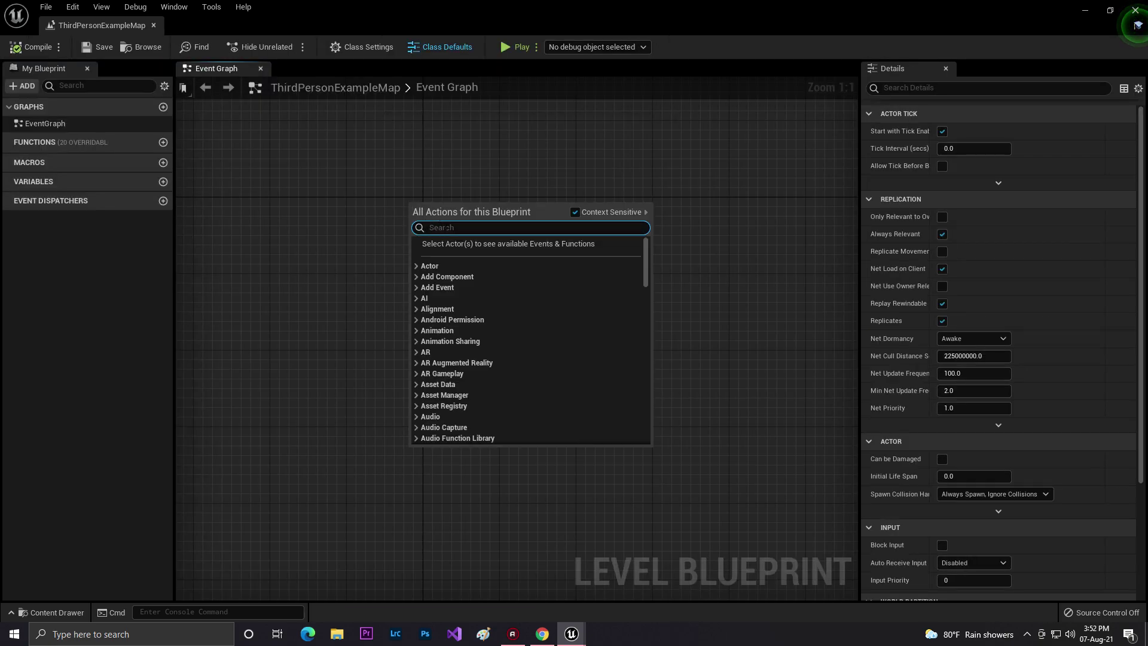
{"action": "type", "text": "eos"}
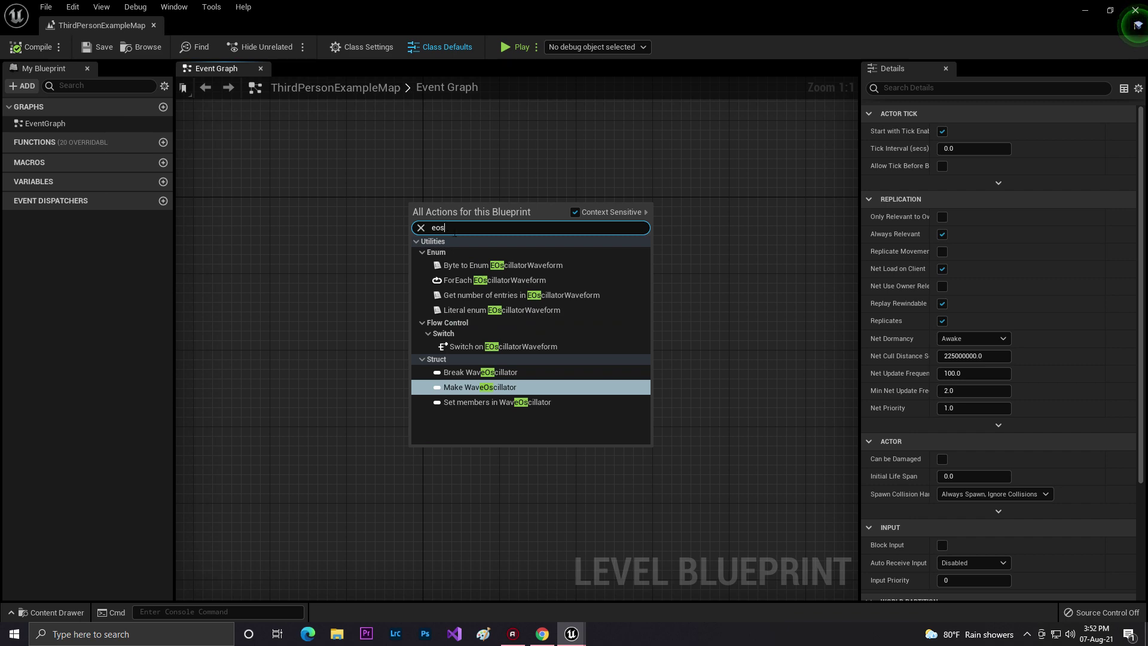
{"action": "key", "text": "BackSpace"}
{"action": "key", "text": "BackSpace"}
{"action": "key", "text": "BackSpace"}
{"action": "type", "text": "suby"}
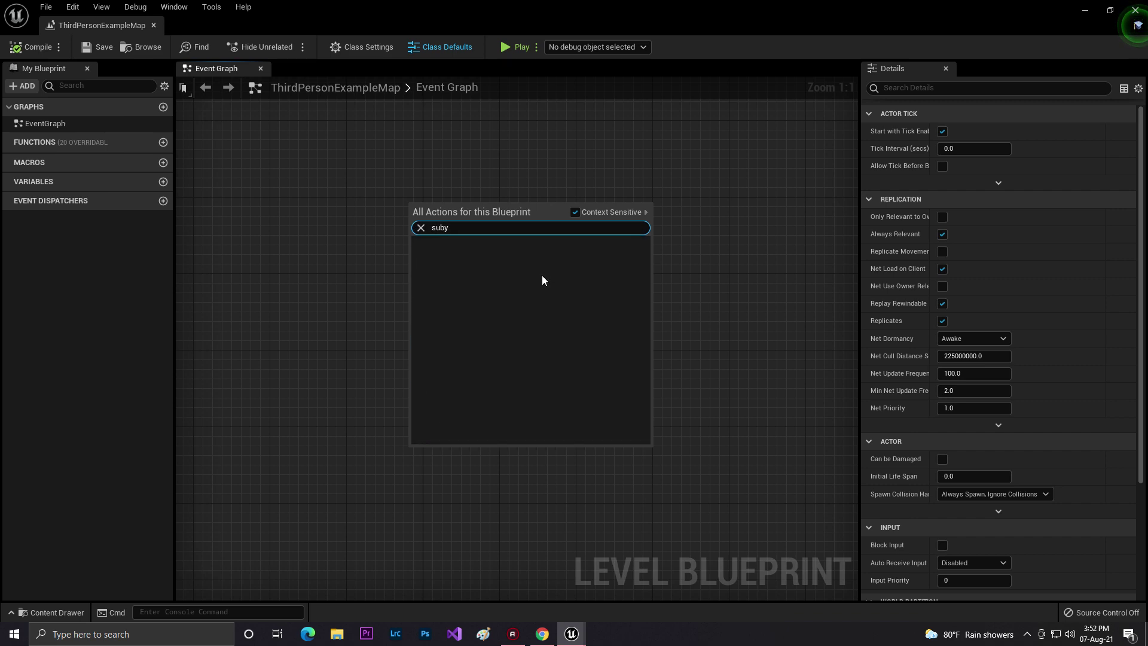
{"action": "key", "text": "BackSpace"}
{"action": "scroll", "coordinate": [524, 344], "scroll_direction": "down", "scroll_amount": 2}
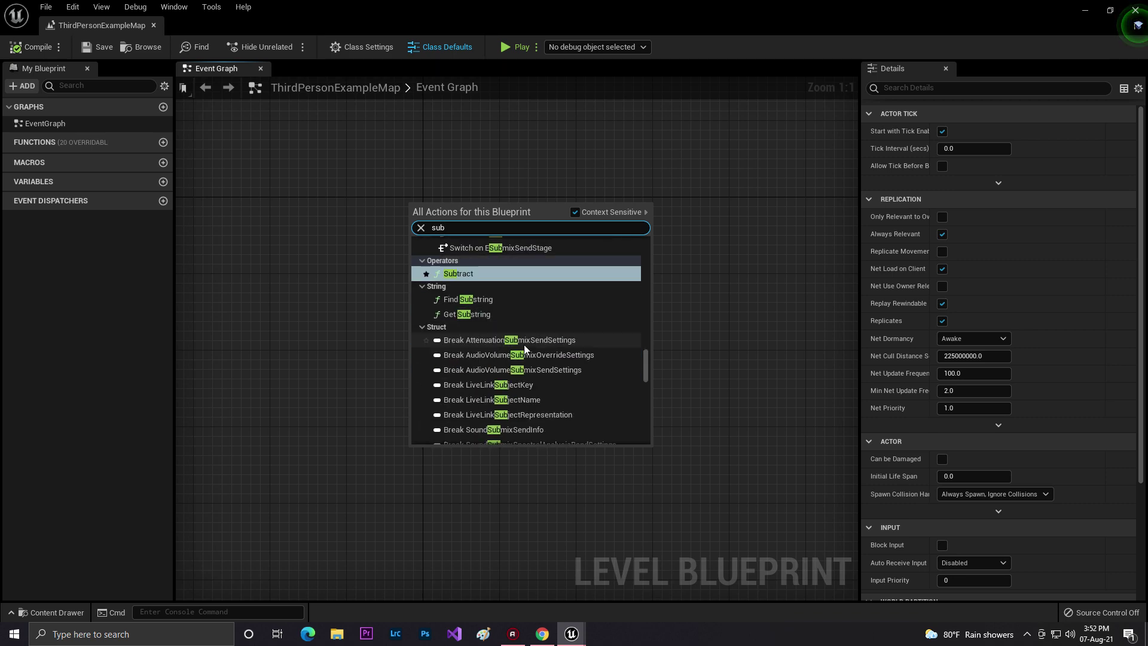
{"action": "scroll", "coordinate": [524, 344], "scroll_direction": "up", "scroll_amount": 3}
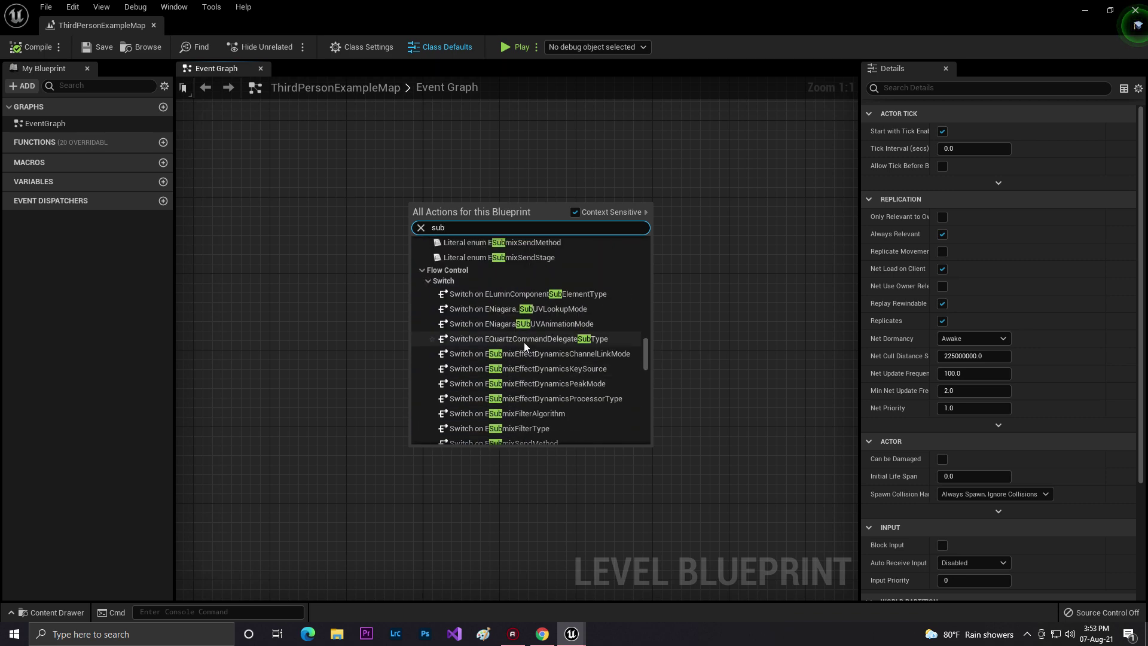
{"action": "type", "text": "st"}
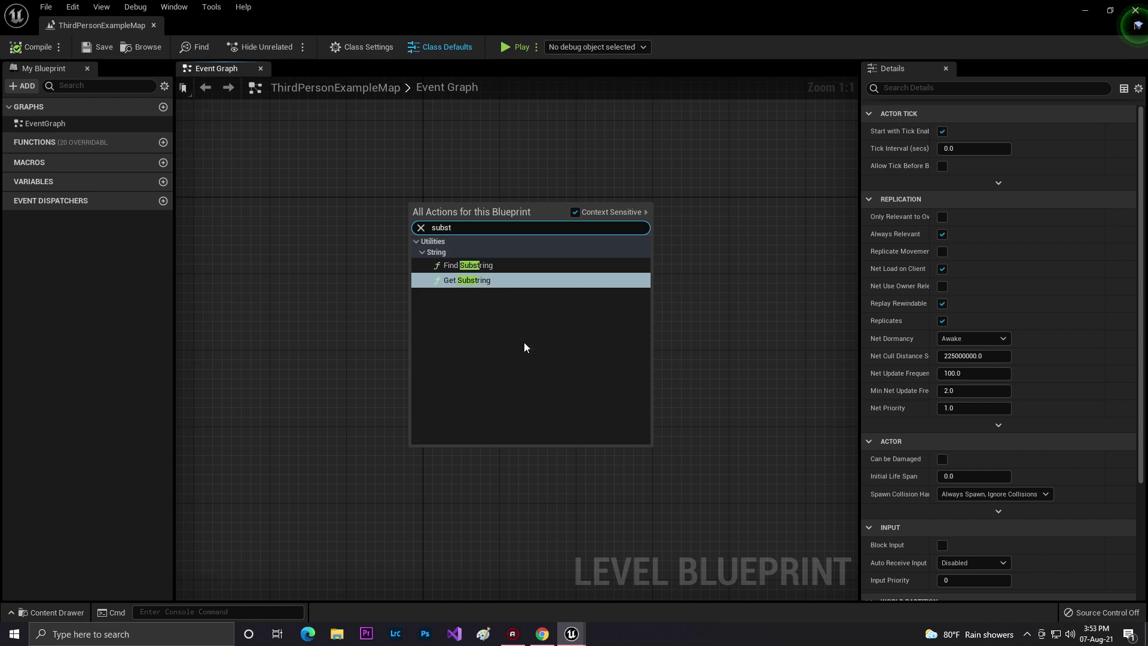
{"action": "key", "text": "BackSpace"}
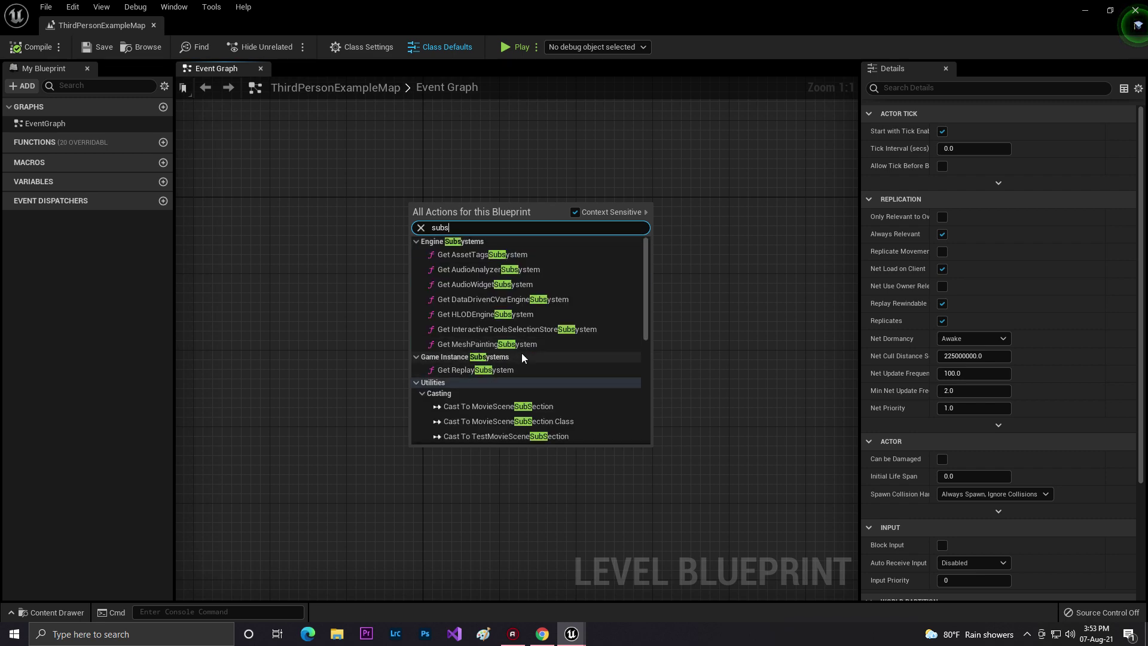
Step: Try further searches ('logu', 'in', 'ri'), then dismiss the action menu without adding a node
{"action": "left_click", "coordinate": [646, 275]}
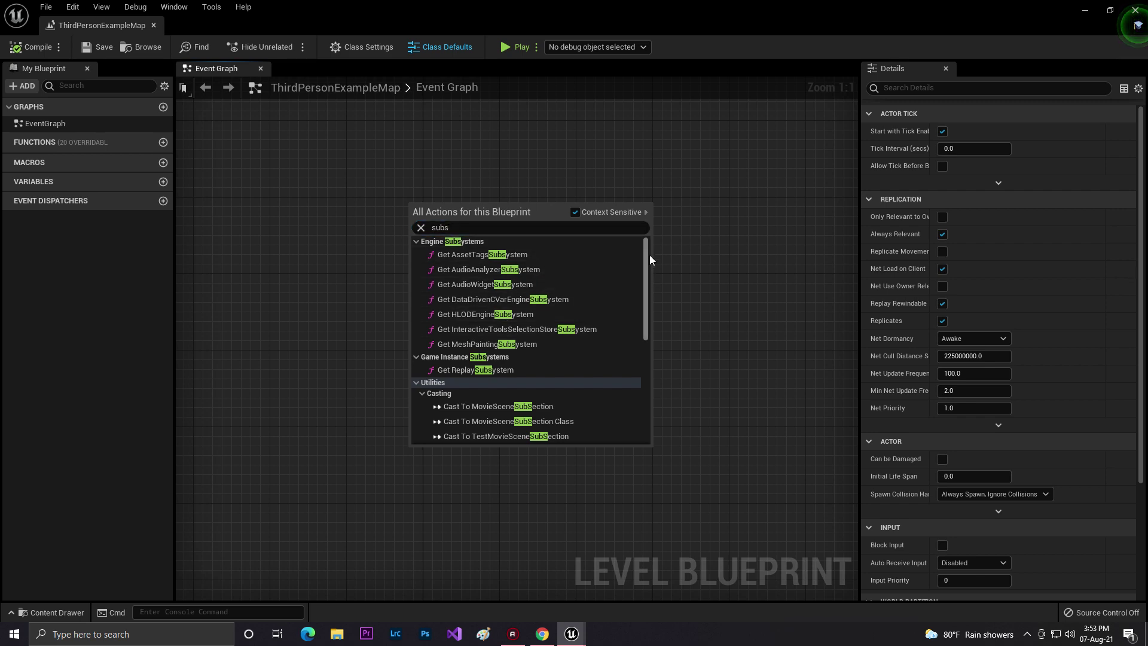
{"action": "left_click_drag", "start_coordinate": [648, 266], "coordinate": [659, 386]}
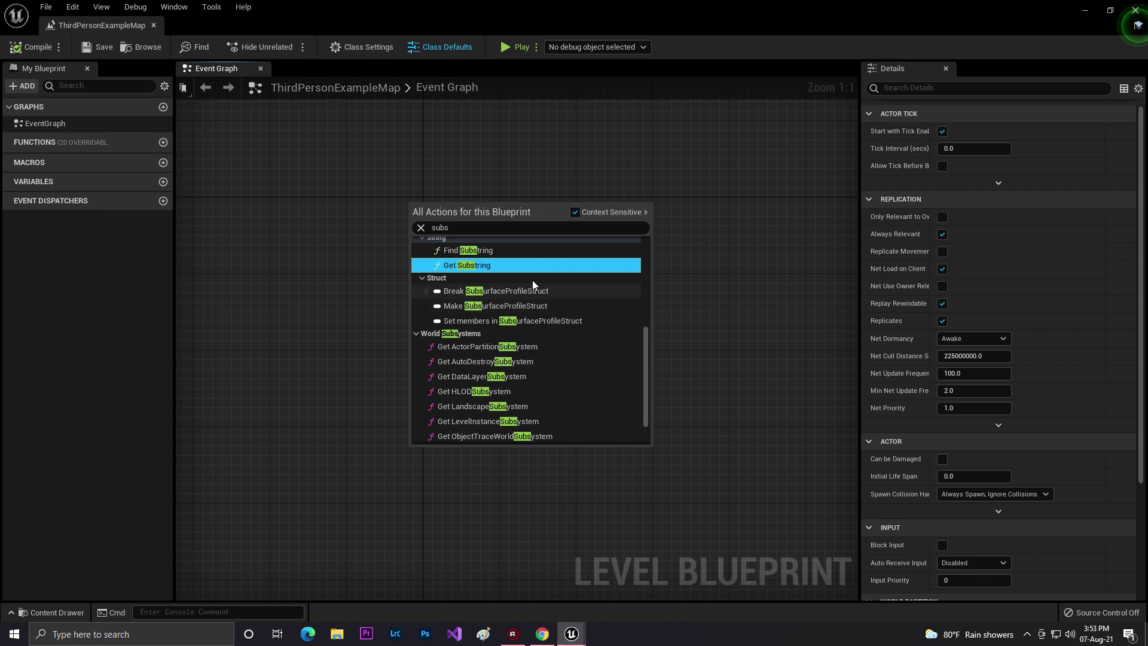
{"action": "key", "text": "BackSpace"}
{"action": "key", "text": "BackSpace"}
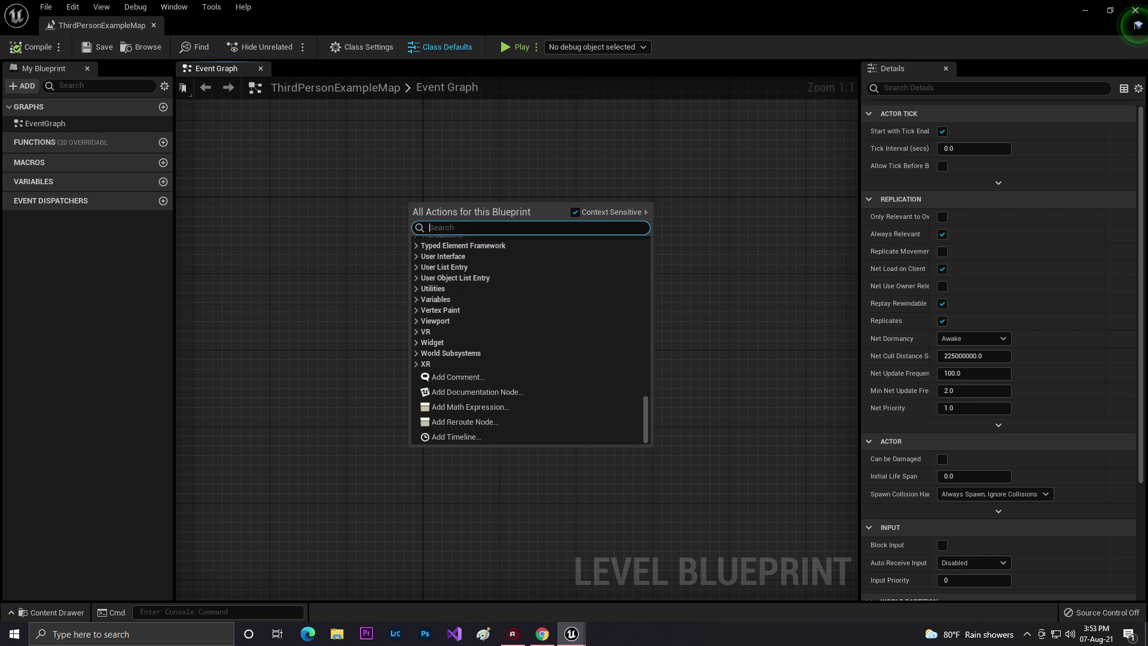
{"action": "type", "text": "logu"}
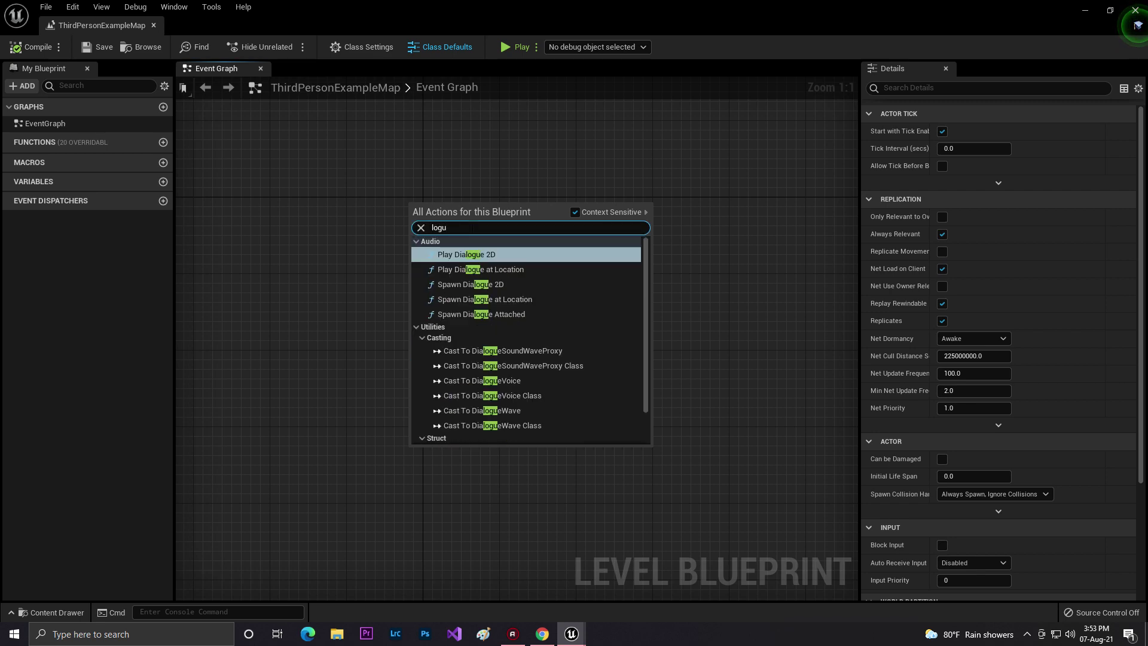
{"action": "key", "text": "BackSpace"}
{"action": "type", "text": "in"}
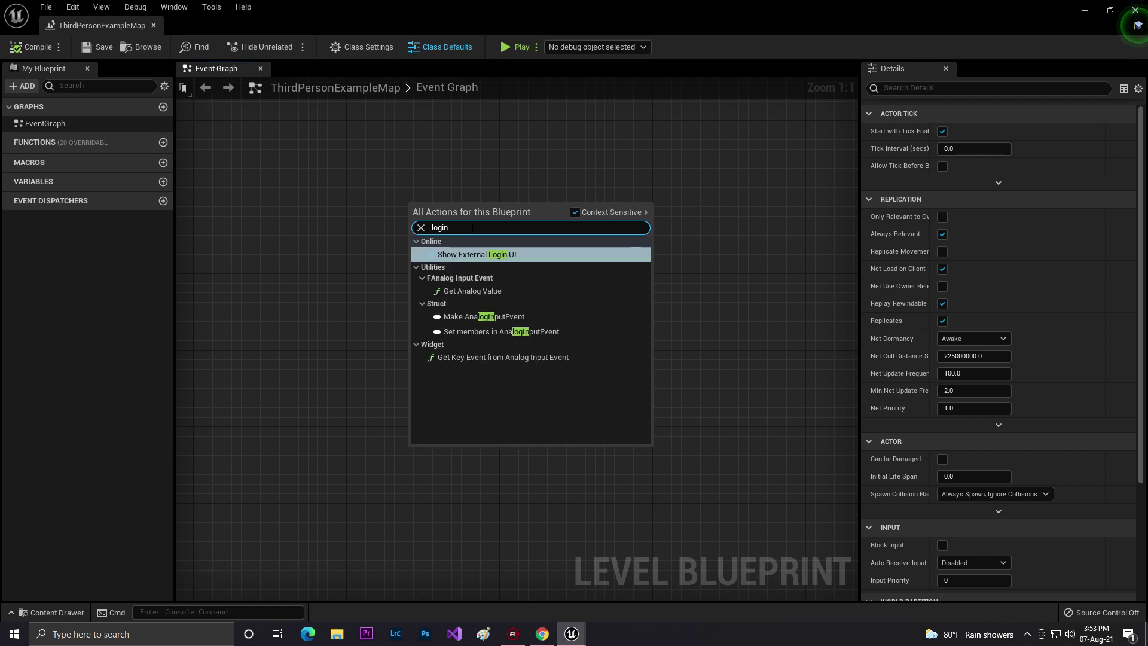
{"action": "key", "text": "BackSpace"}
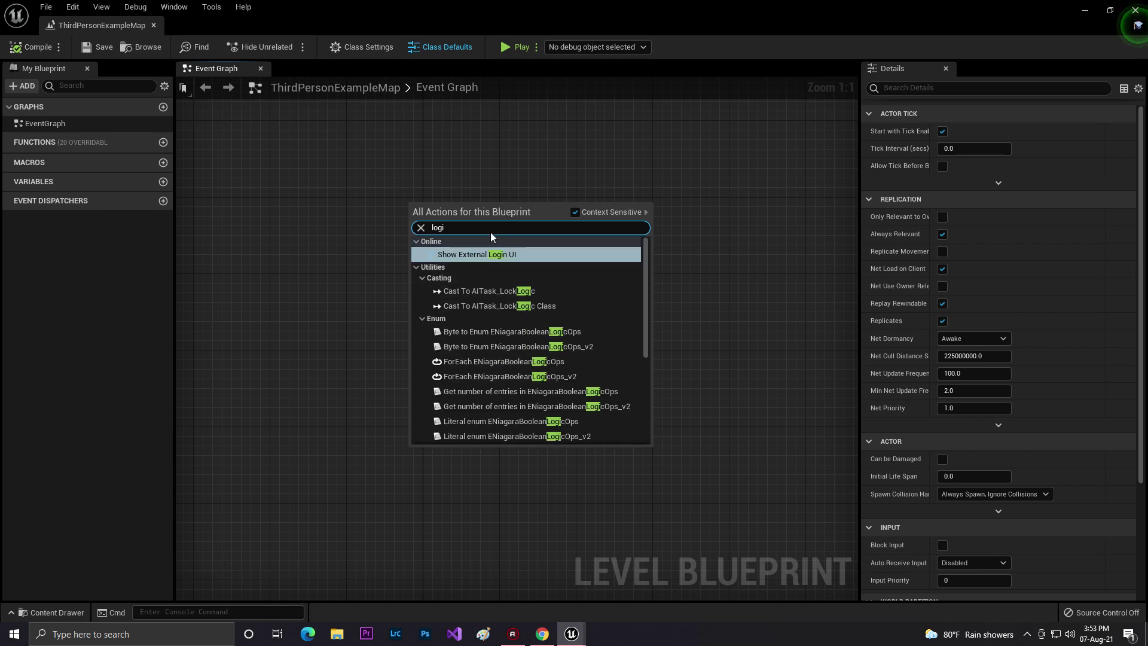
{"action": "key", "text": "BackSpace"}
{"action": "key", "text": "BackSpace"}
{"action": "key", "text": "BackSpace"}
{"action": "key", "text": "BackSpace"}
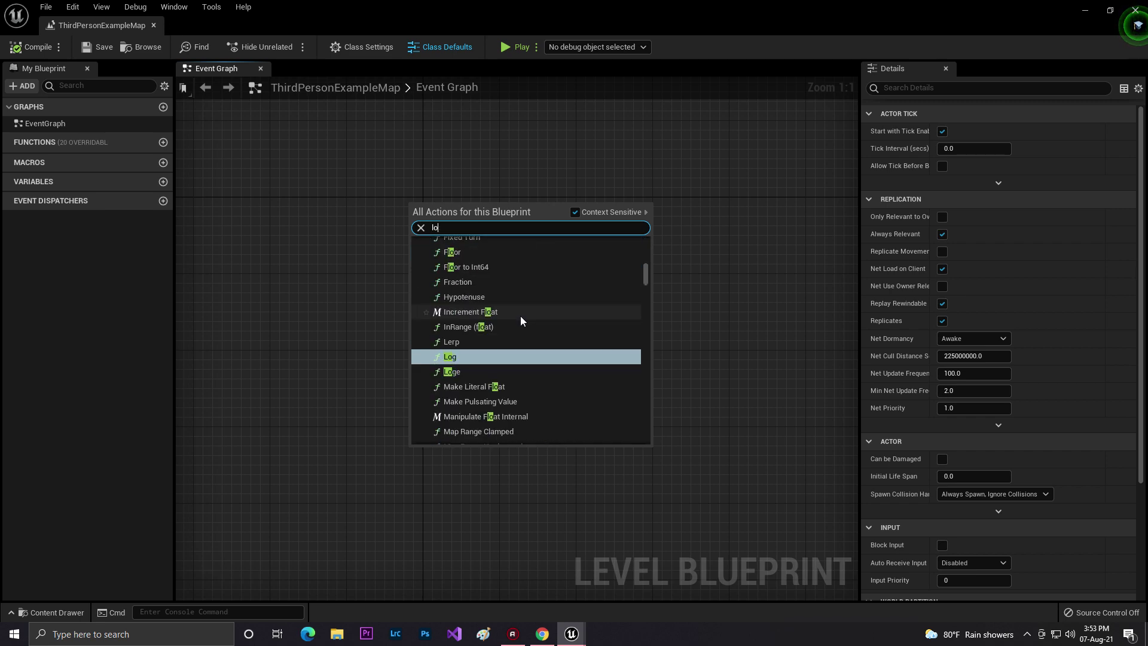
{"action": "type", "text": "ri"}
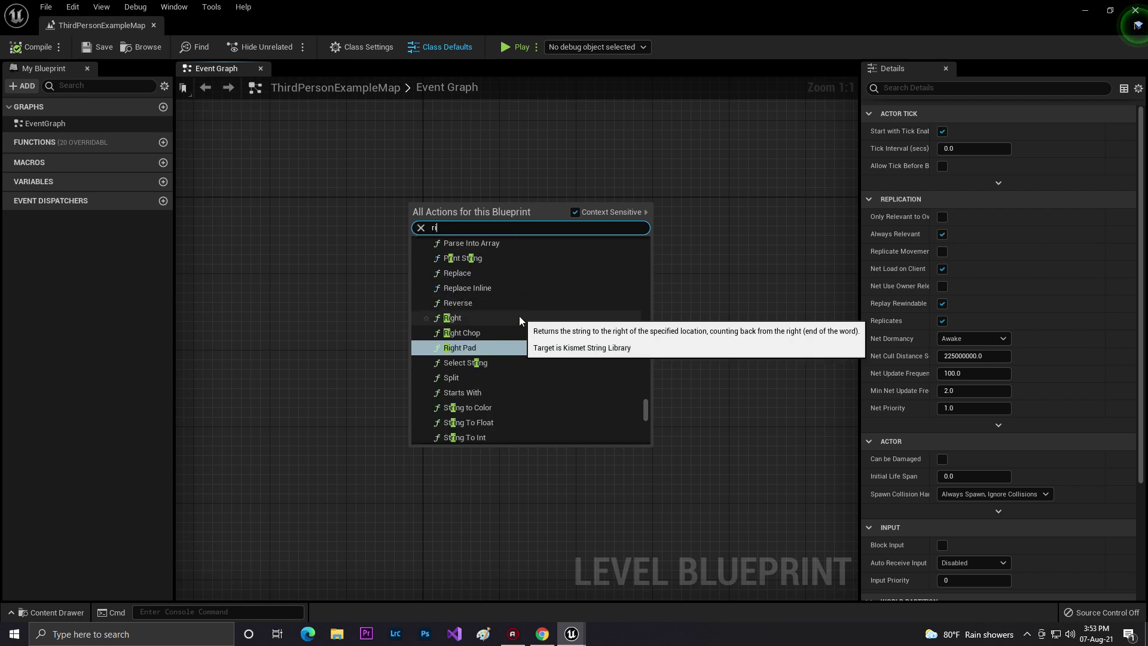
{"action": "key", "text": "BackSpace"}
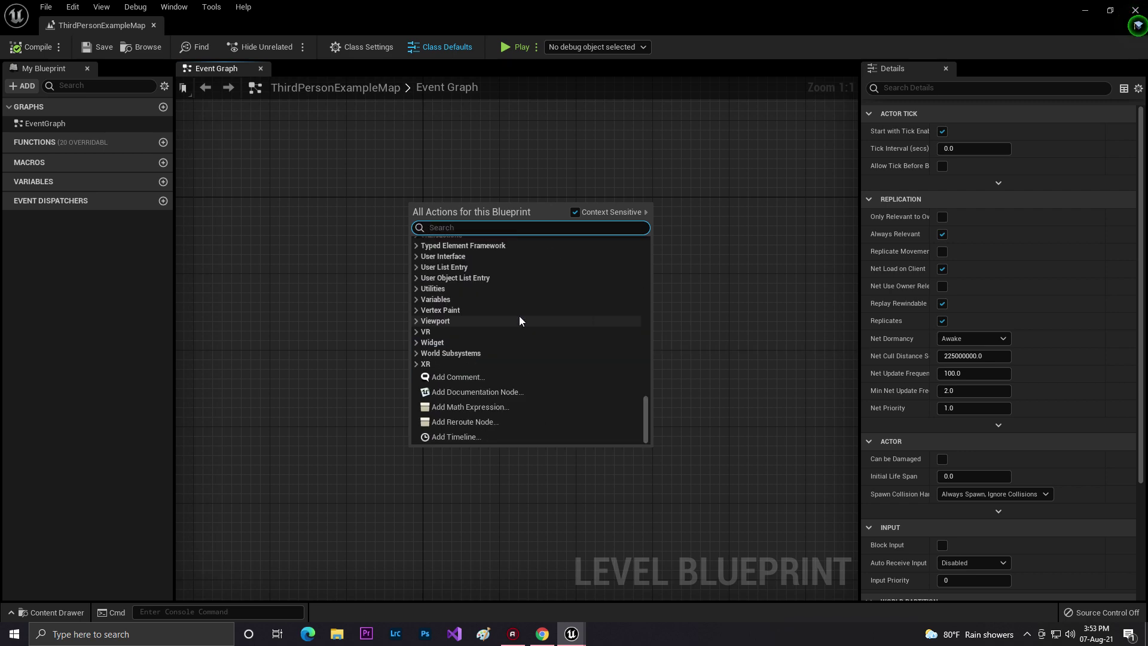
{"action": "left_click", "coordinate": [751, 304]}
Step: Check the Epic developer portal in Chrome, then return to the Level Blueprint
{"action": "mouse_move", "coordinate": [541, 632]}
{"action": "left_click", "coordinate": [545, 586]}
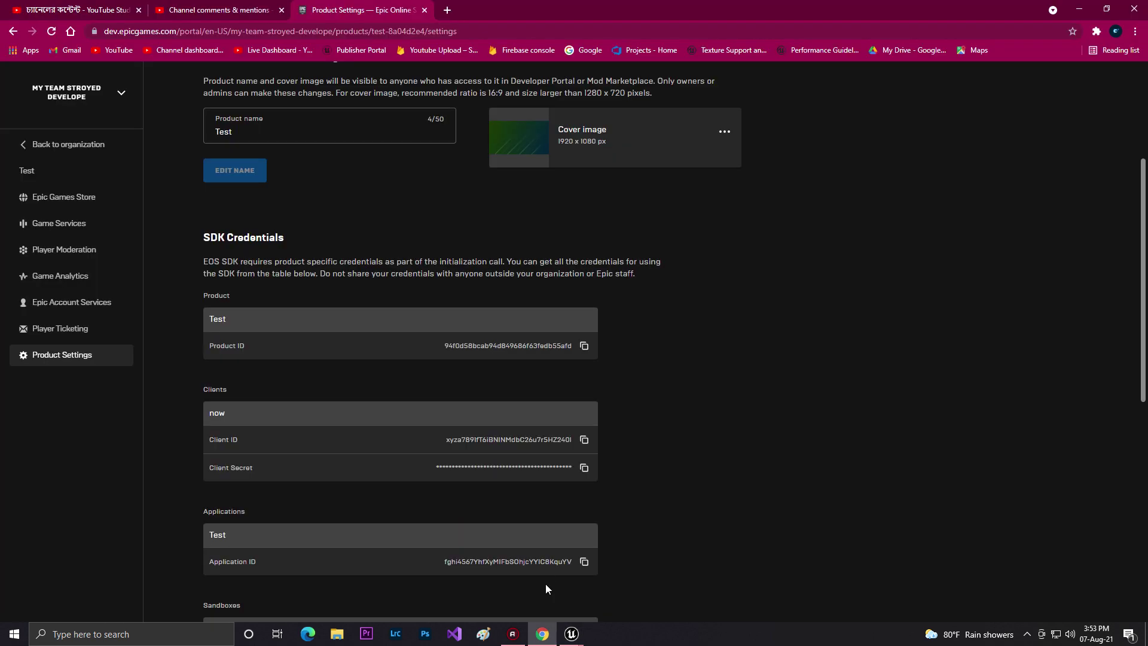
{"action": "scroll", "coordinate": [353, 379], "scroll_direction": "down", "scroll_amount": 8}
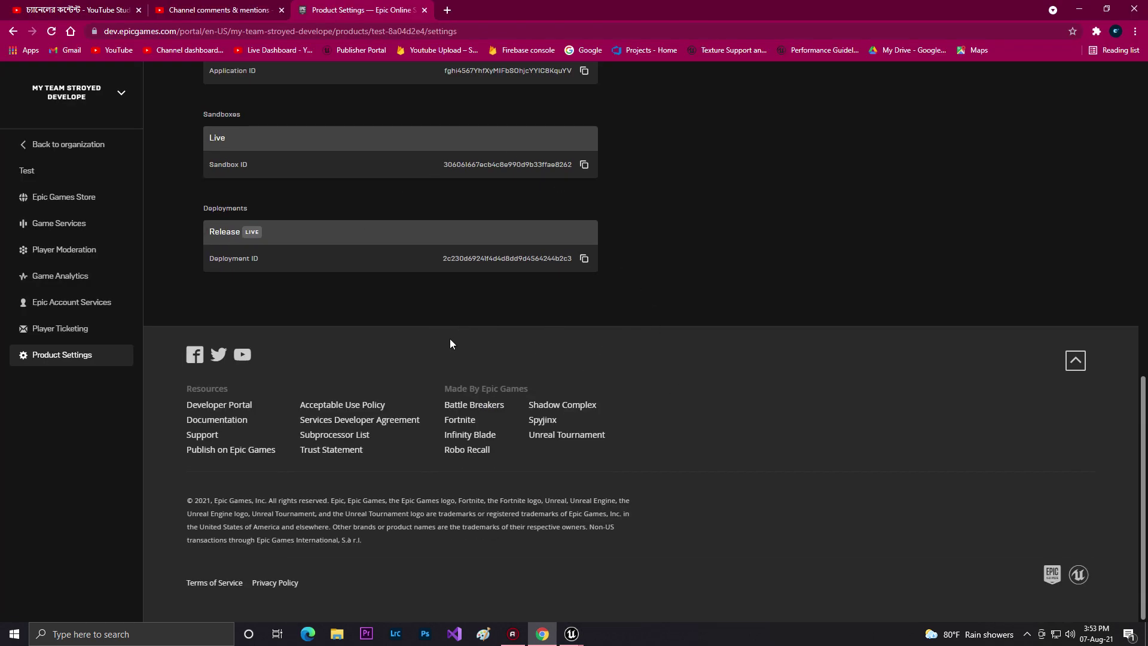
{"action": "mouse_move", "coordinate": [571, 634]}
{"action": "left_click", "coordinate": [618, 575]}
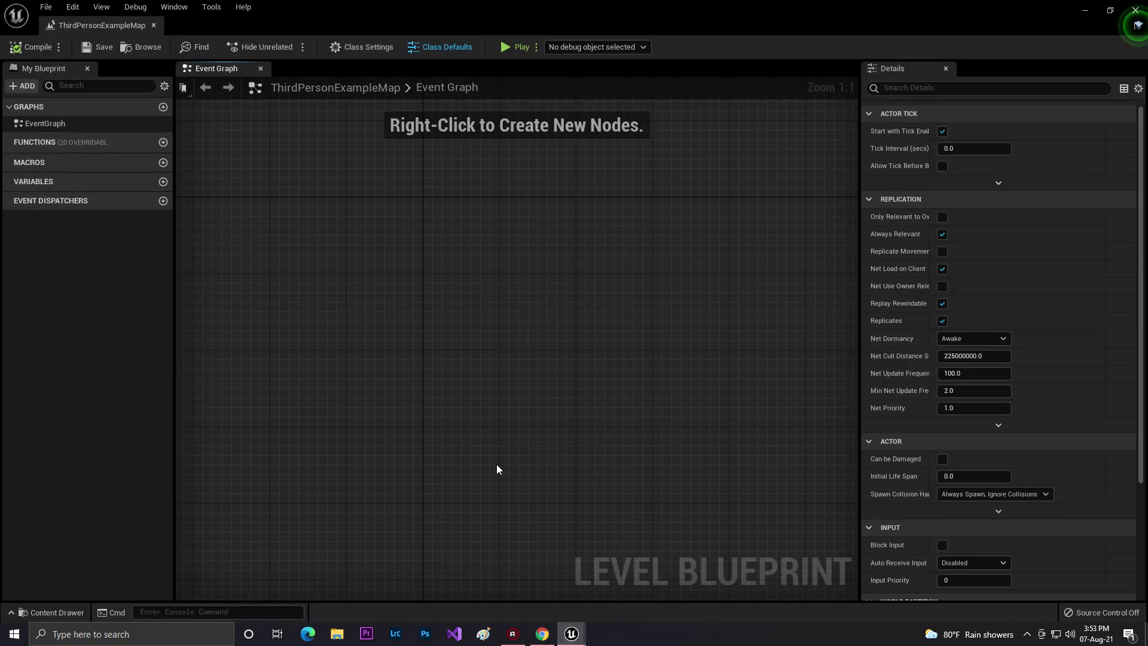
Step: Add a Find Sessions node to the event graph via a 'find' search
{"action": "right_click", "coordinate": [464, 254]}
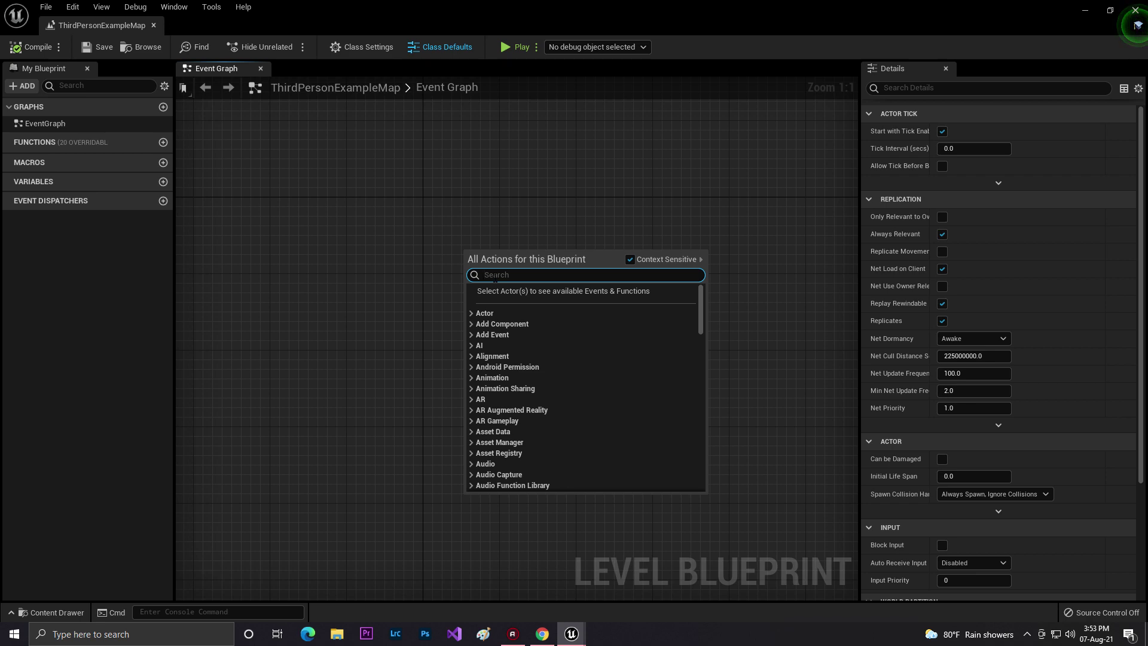
{"action": "type", "text": "find"}
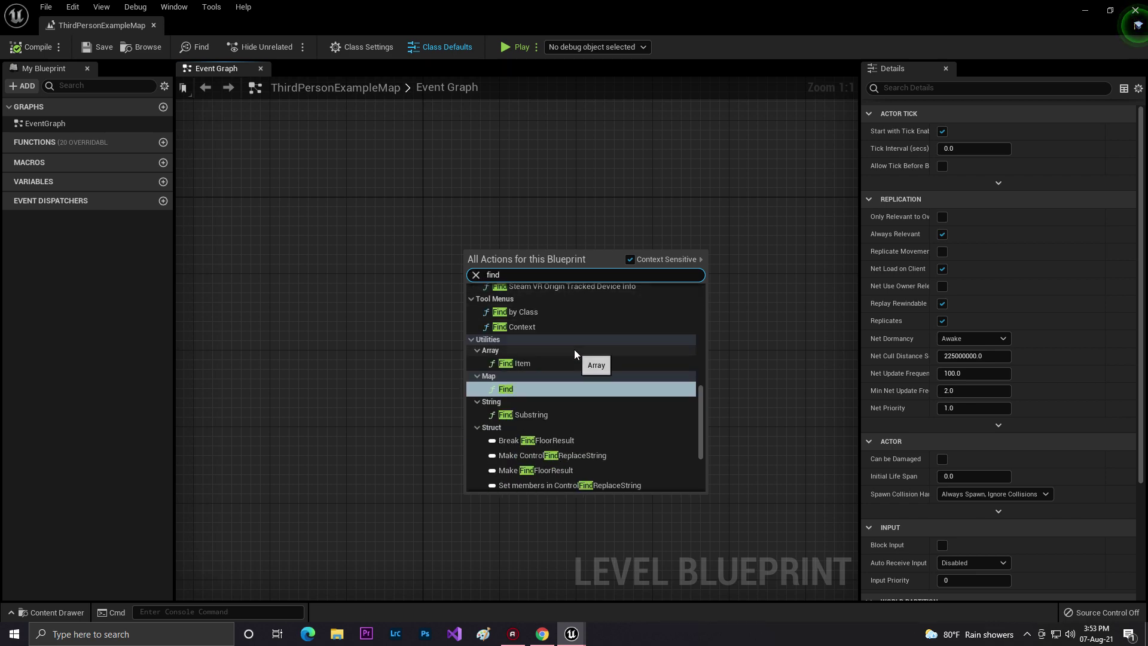
{"action": "scroll", "coordinate": [570, 362], "scroll_direction": "down", "scroll_amount": 5}
{"action": "key", "text": "Escape"}
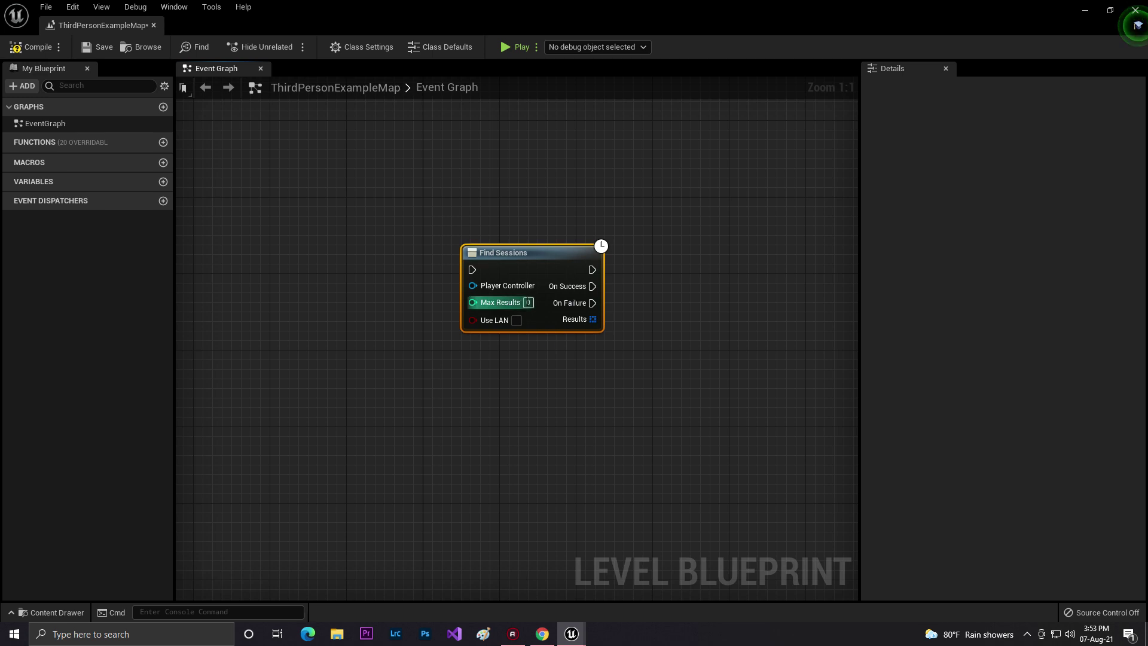
Step: Add a Create Session node below it and an Event BeginPlay node
{"action": "right_click", "coordinate": [439, 377]}
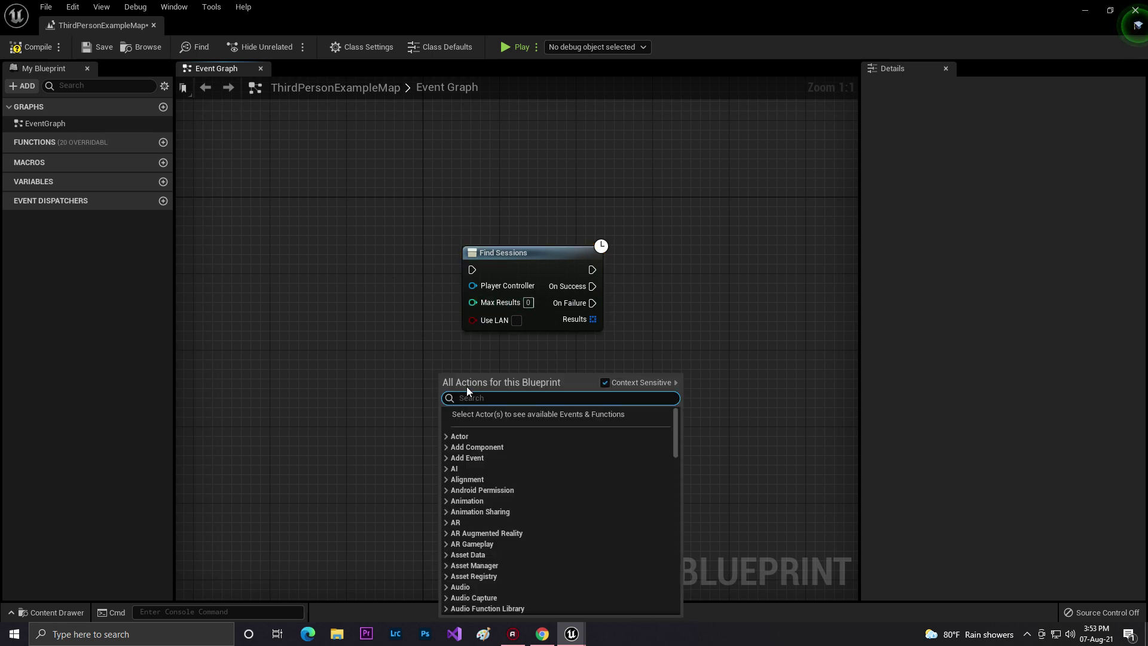
{"action": "type", "text": "creat se"}
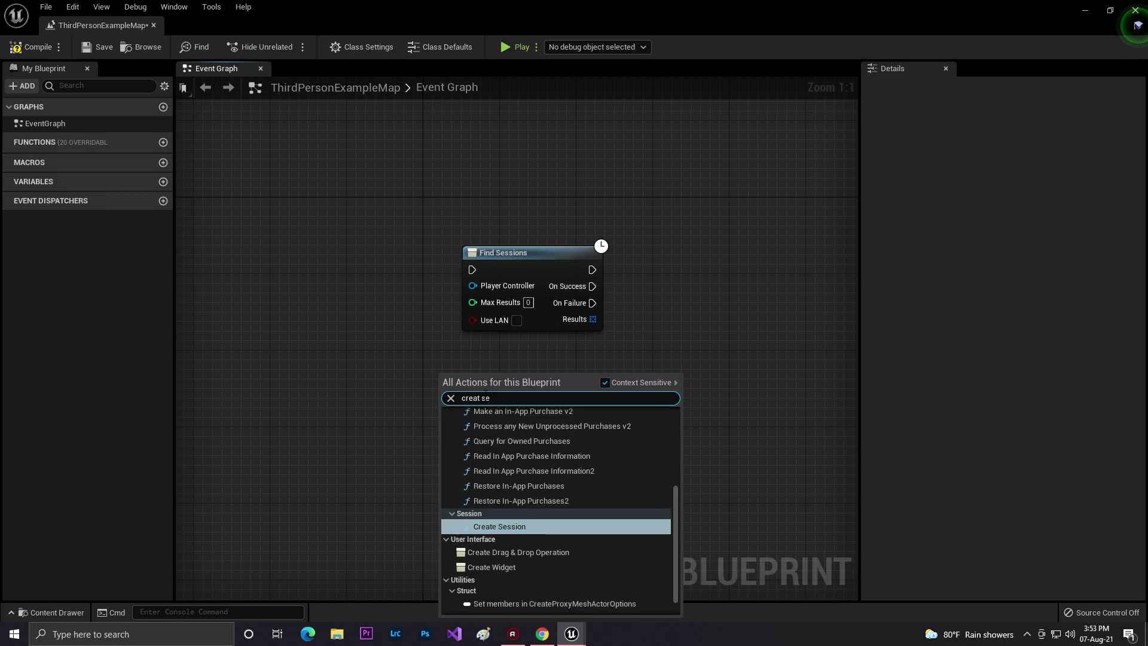
{"action": "left_click", "coordinate": [516, 526]}
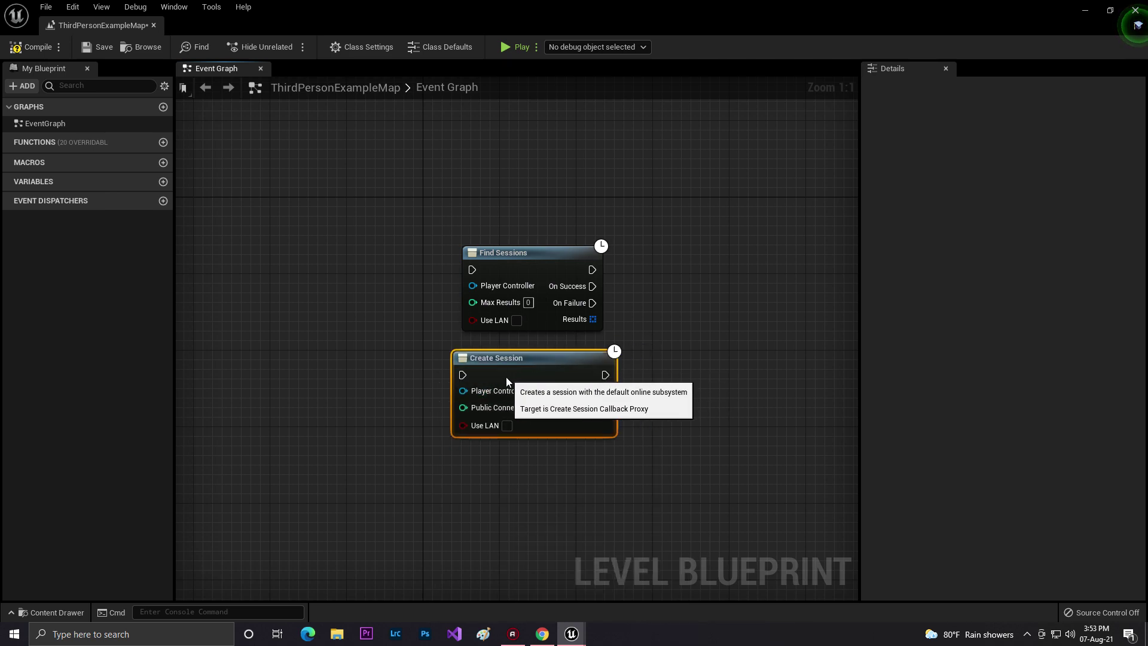
{"action": "right_click", "coordinate": [310, 379]}
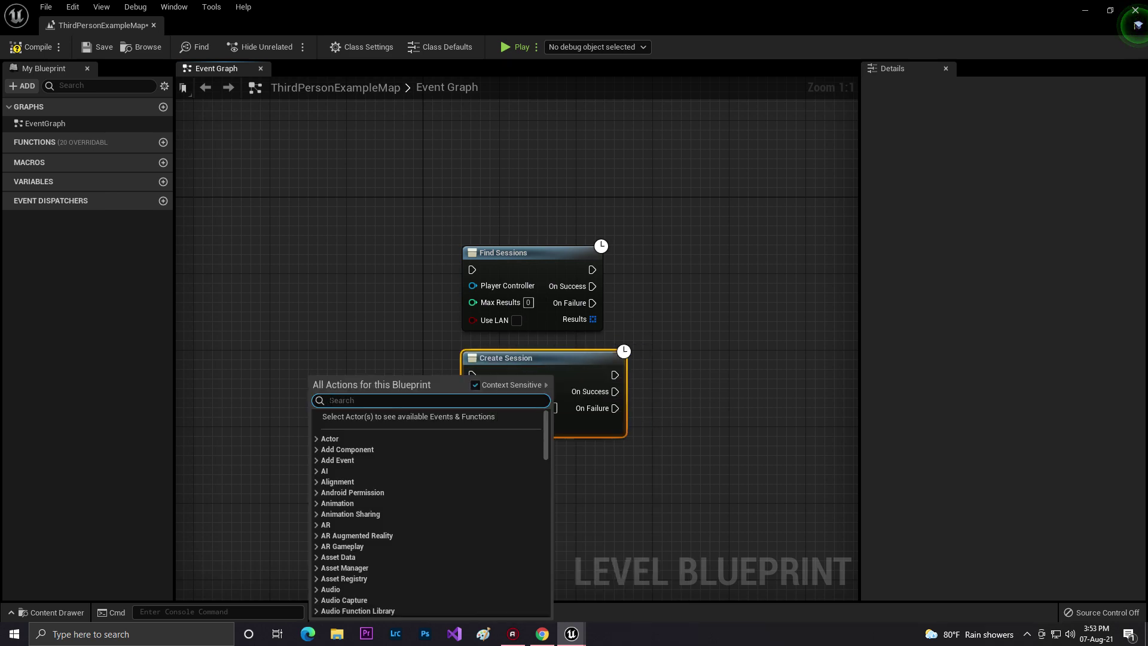
{"action": "type", "text": "begin"}
{"action": "key", "text": "Return"}
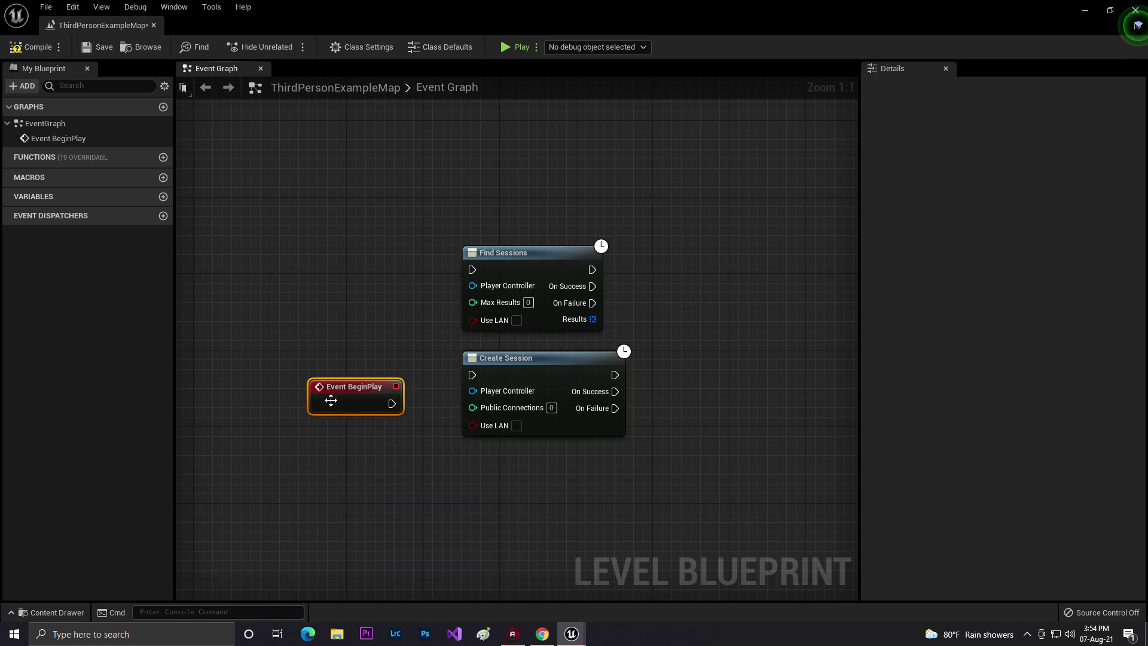
Step: Wire BeginPlay into Create Session and feed it a Get Player Controller node
{"action": "left_click_drag", "start_coordinate": [391, 404], "coordinate": [473, 376]}
{"action": "left_click_drag", "start_coordinate": [354, 386], "coordinate": [316, 358]}
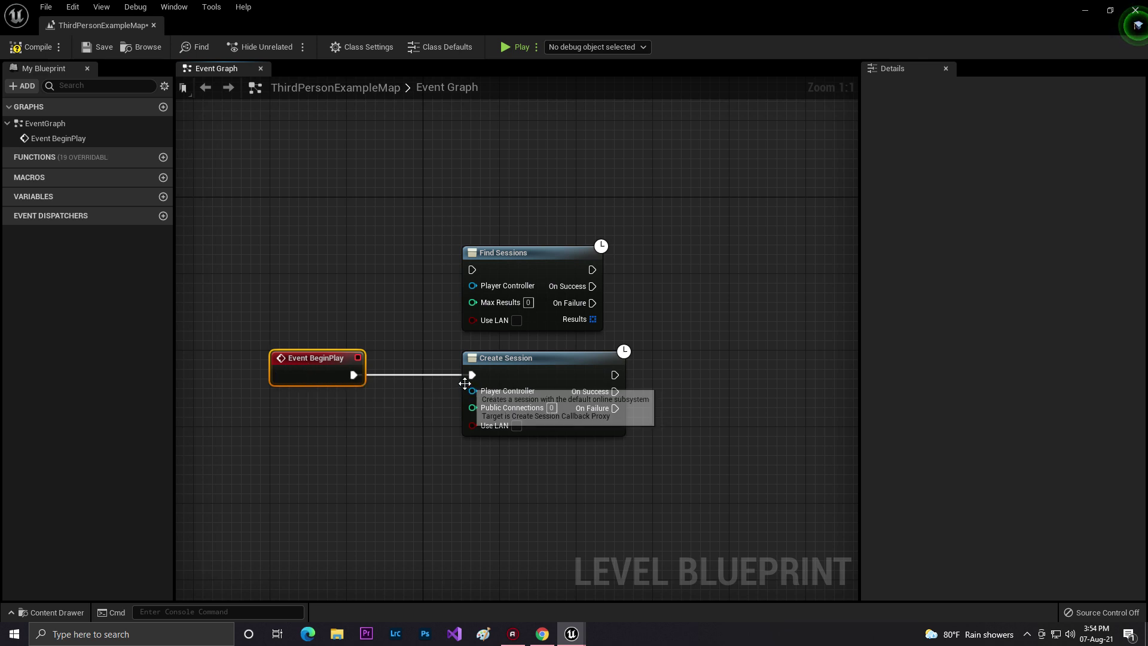
{"action": "left_click_drag", "start_coordinate": [472, 391], "coordinate": [413, 417]}
{"action": "type", "text": "get p"}
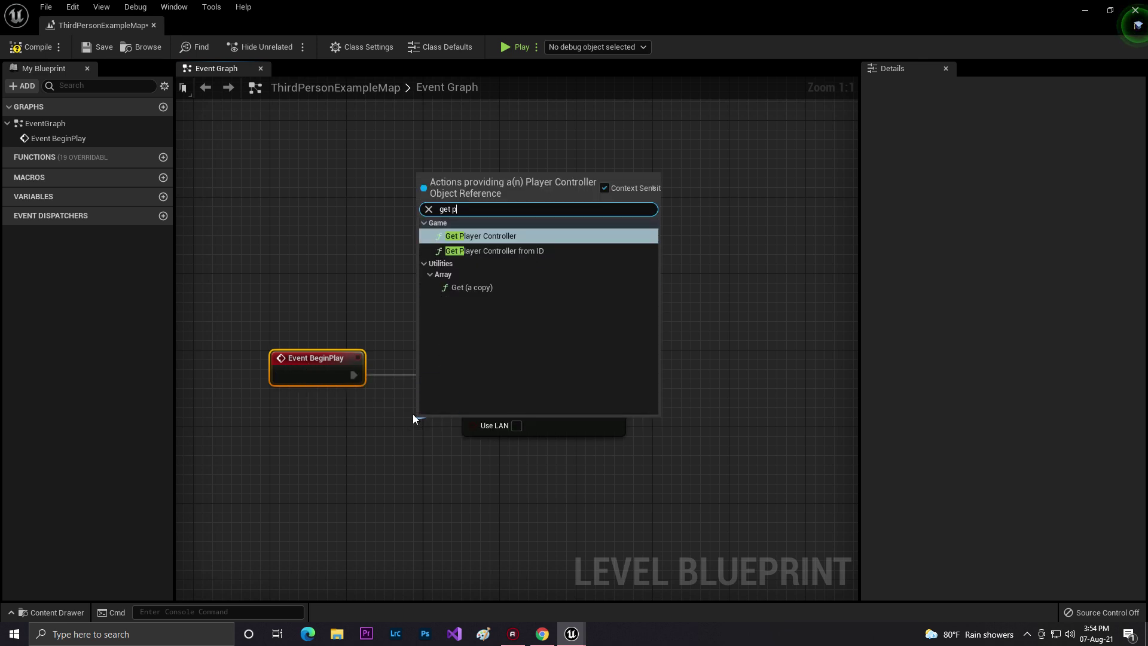
{"action": "type", "text": "layer"}
{"action": "left_click", "coordinate": [489, 236]}
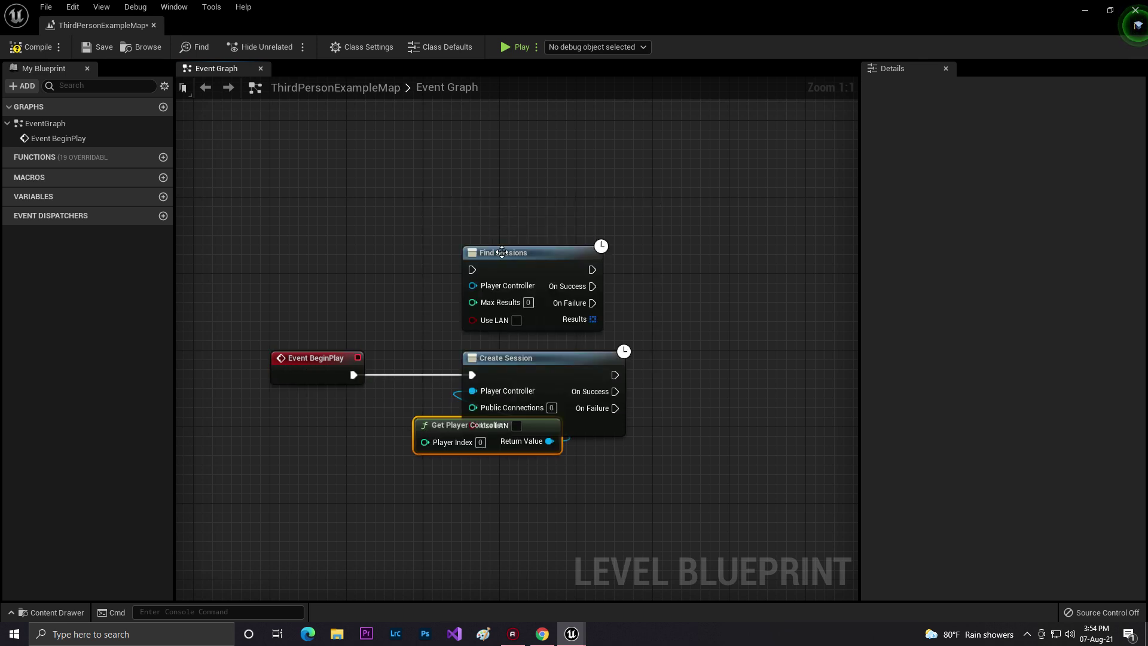
{"action": "left_click_drag", "start_coordinate": [465, 431], "coordinate": [320, 432]}
{"action": "left_click", "coordinate": [528, 454]}
{"action": "right_click_drag", "start_coordinate": [528, 454], "coordinate": [435, 423]}
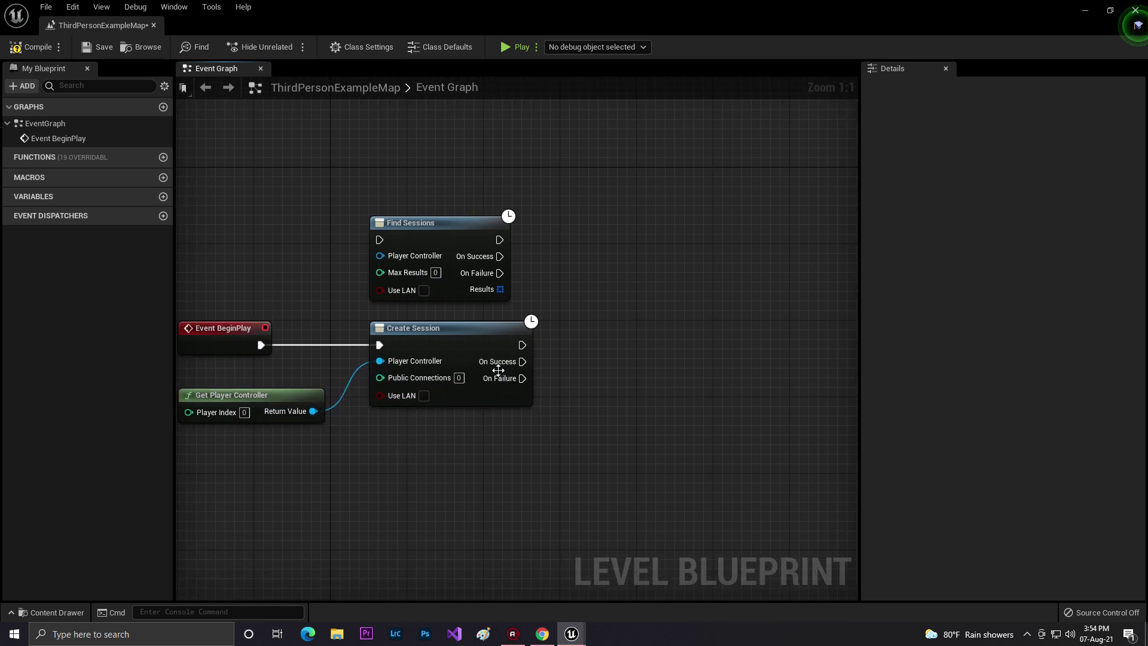
Step: Add Join Session after On Success, routing the player controller through a reroute point
{"action": "left_click_drag", "start_coordinate": [522, 361], "coordinate": [568, 360]}
{"action": "type", "text": "joint"}
{"action": "key", "text": "BackSpace"}
{"action": "key", "text": "Escape"}
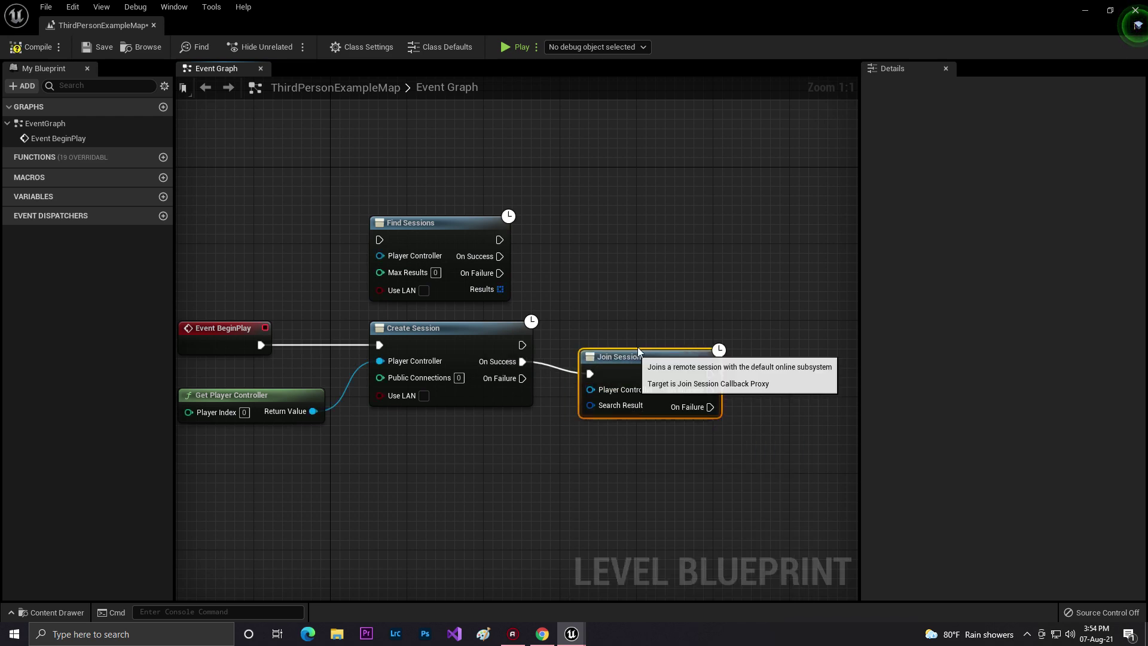
{"action": "left_click_drag", "start_coordinate": [302, 414], "coordinate": [600, 380]}
{"action": "left_click", "coordinate": [550, 384]}
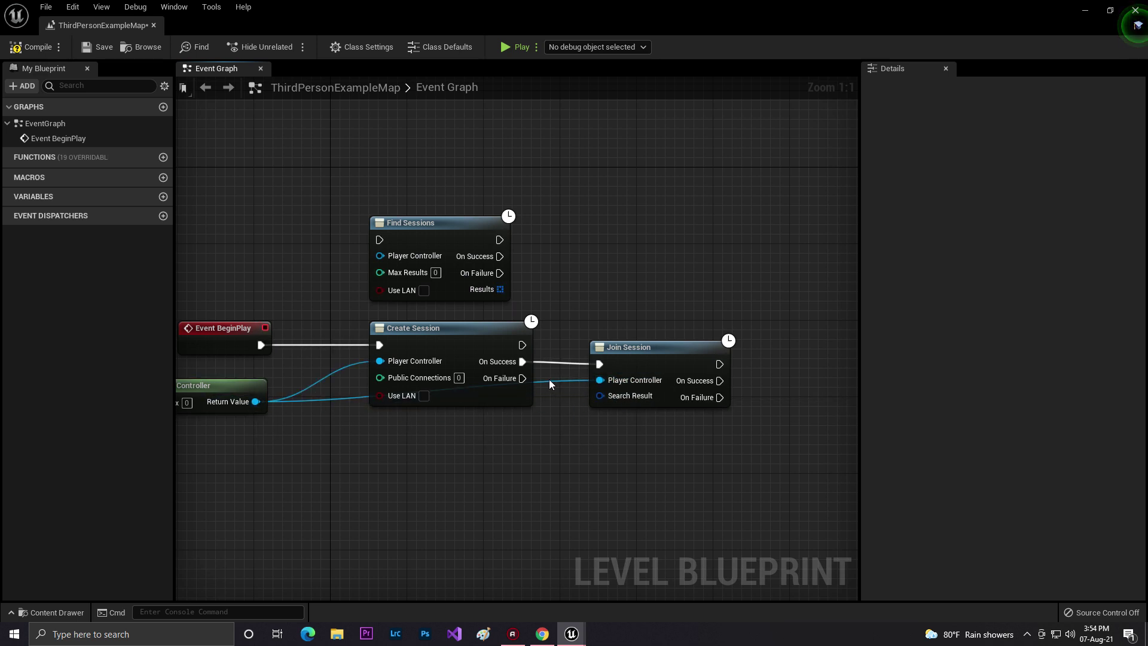
{"action": "double_click", "coordinate": [545, 383]}
{"action": "left_click_drag", "start_coordinate": [549, 392], "coordinate": [567, 420]}
{"action": "left_click_drag", "start_coordinate": [637, 355], "coordinate": [656, 354]}
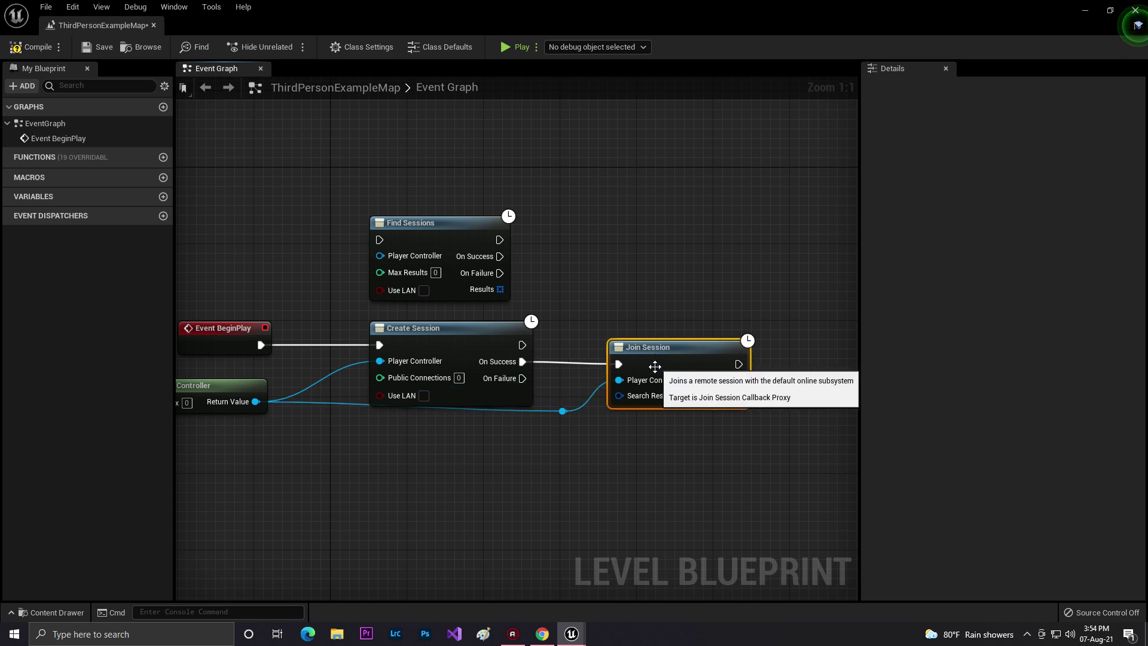
Step: Turn on Use LAN for Create Session and compile the blueprint
{"action": "left_click_drag", "start_coordinate": [501, 289], "coordinate": [529, 292]}
{"action": "right_click_drag", "start_coordinate": [529, 292], "coordinate": [465, 258]}
{"action": "left_click", "coordinate": [359, 361]}
{"action": "left_click", "coordinate": [33, 48]}
Step: Save, then break the Create Session–Join Session link and place Find Sessions between them
{"action": "key", "text": "ctrl+s"}
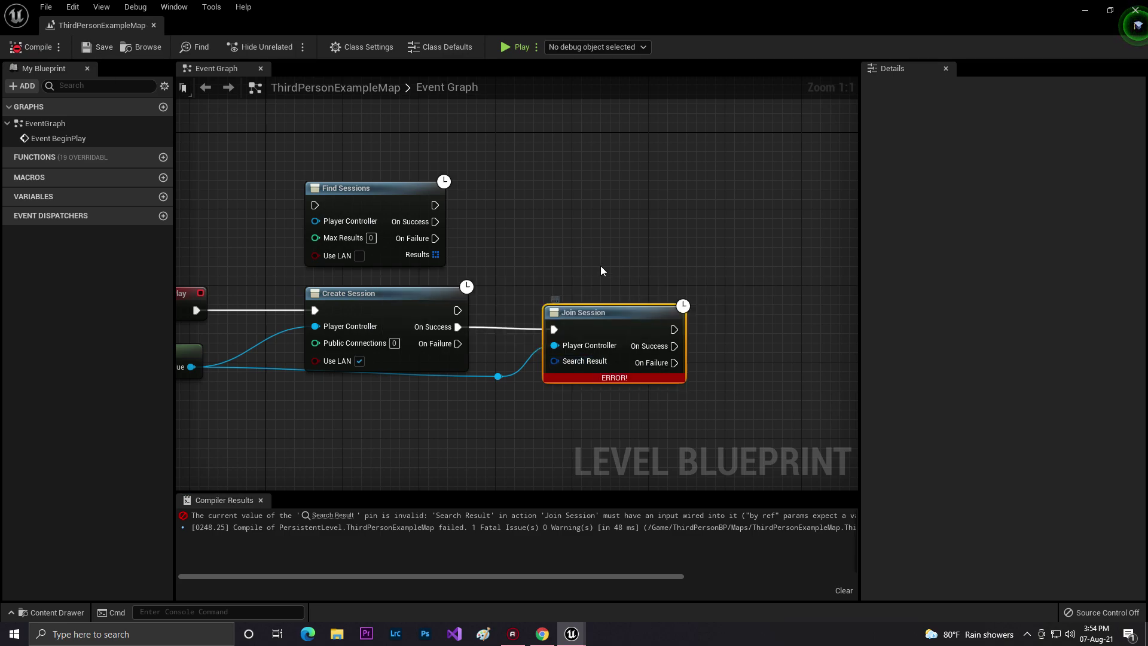
{"action": "left_click_drag", "start_coordinate": [347, 188], "coordinate": [615, 226]}
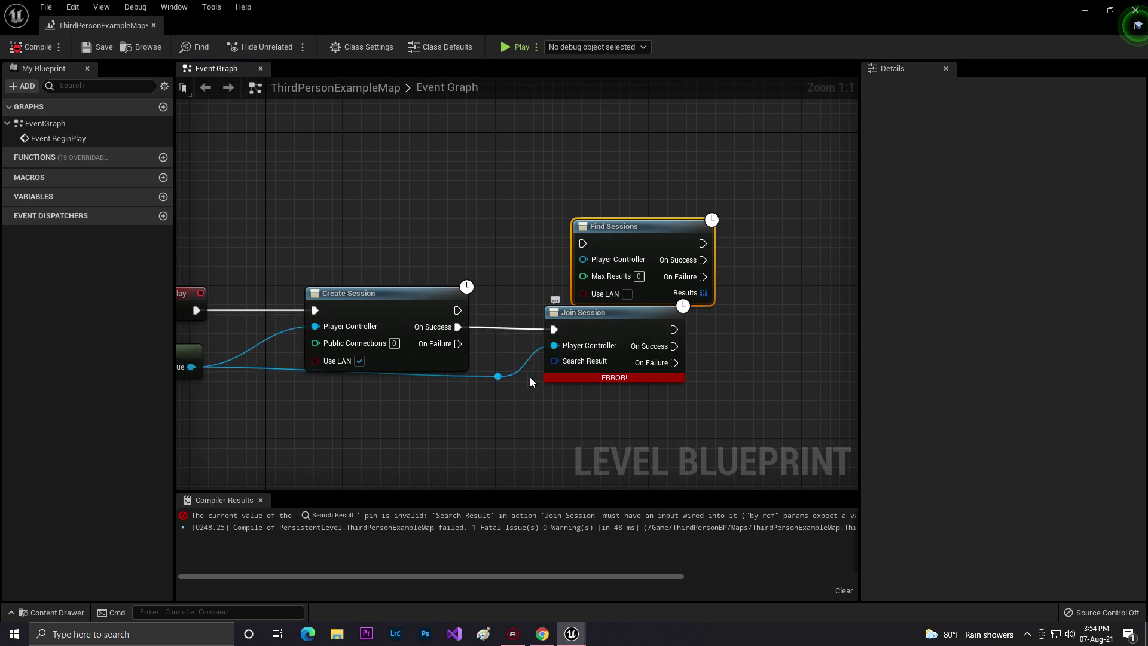
{"action": "left_click_drag", "start_coordinate": [566, 334], "coordinate": [700, 325]}
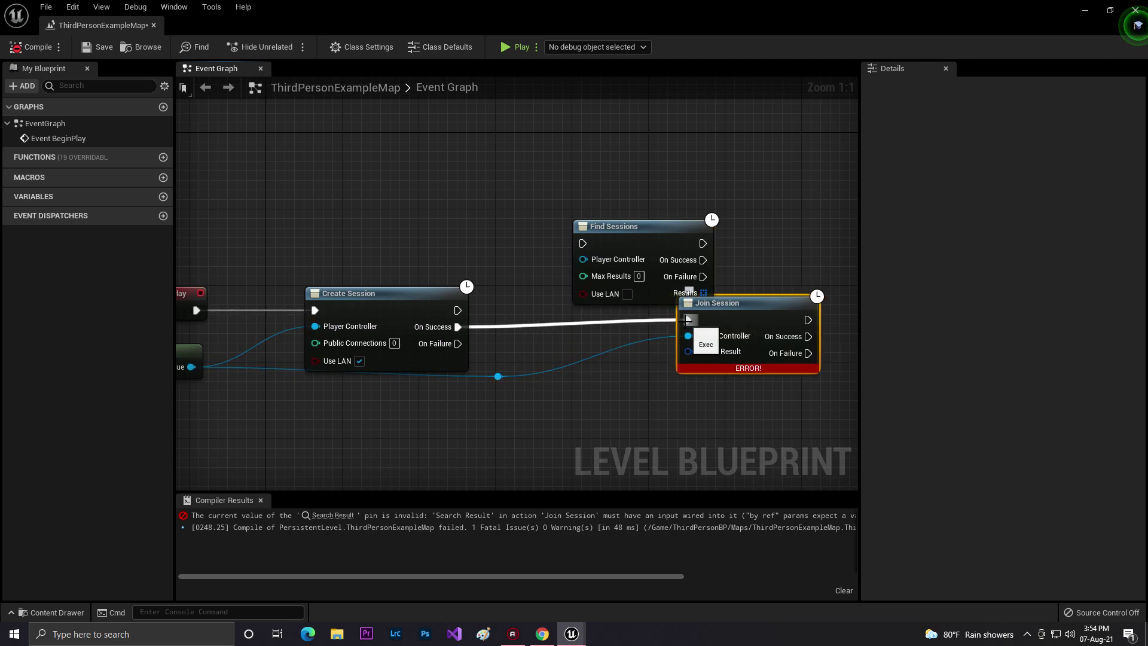
{"action": "left_click", "coordinate": [688, 320], "text": "alt"}
{"action": "left_click_drag", "start_coordinate": [602, 242], "coordinate": [477, 291]}
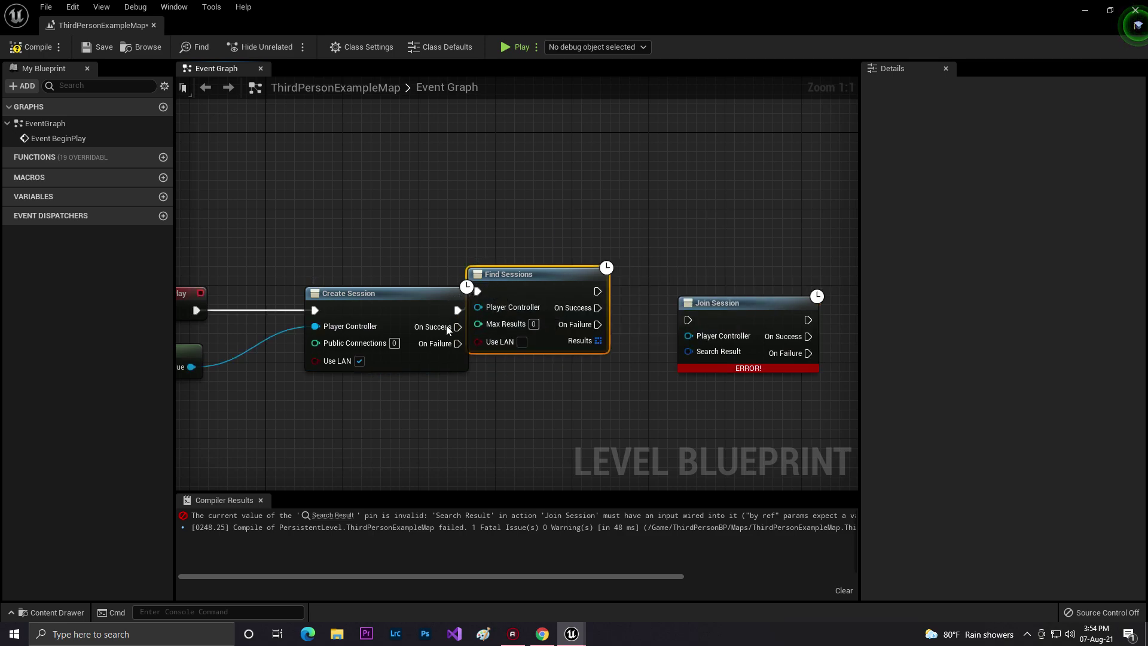
{"action": "left_click_drag", "start_coordinate": [542, 307], "coordinate": [571, 336]}
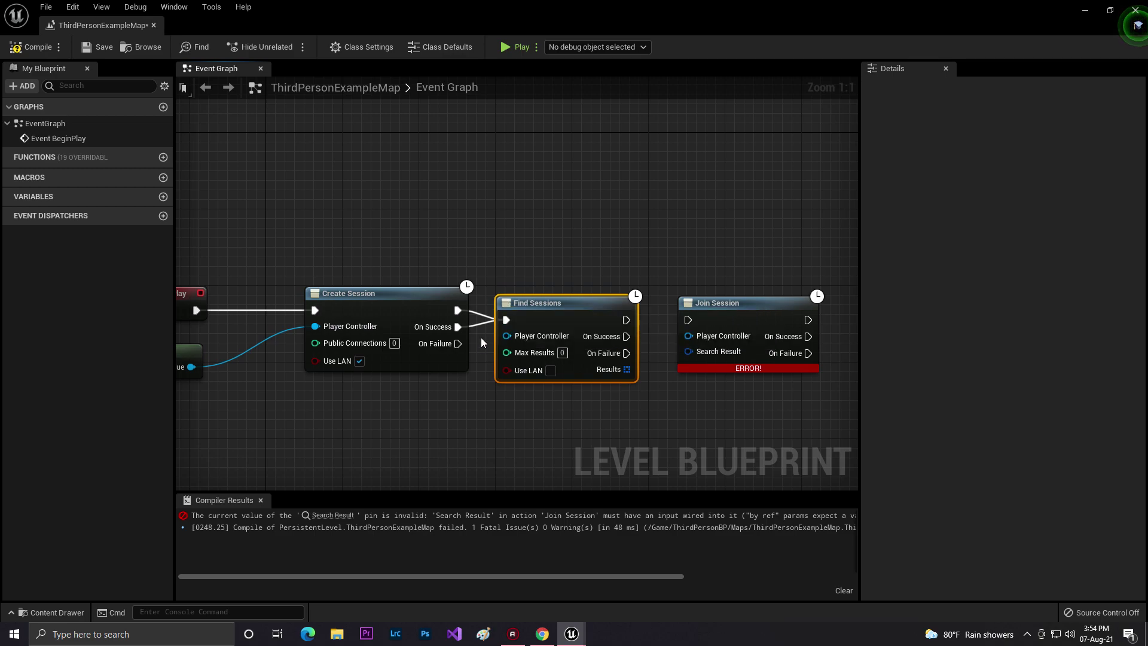
{"action": "left_click", "coordinate": [470, 397]}
{"action": "right_click_drag", "start_coordinate": [470, 396], "coordinate": [575, 385]}
Step: Feed the player controller into Find Sessions via a reroute and enable its Use LAN
{"action": "left_click_drag", "start_coordinate": [296, 356], "coordinate": [583, 359]}
{"action": "double_click", "coordinate": [583, 325]}
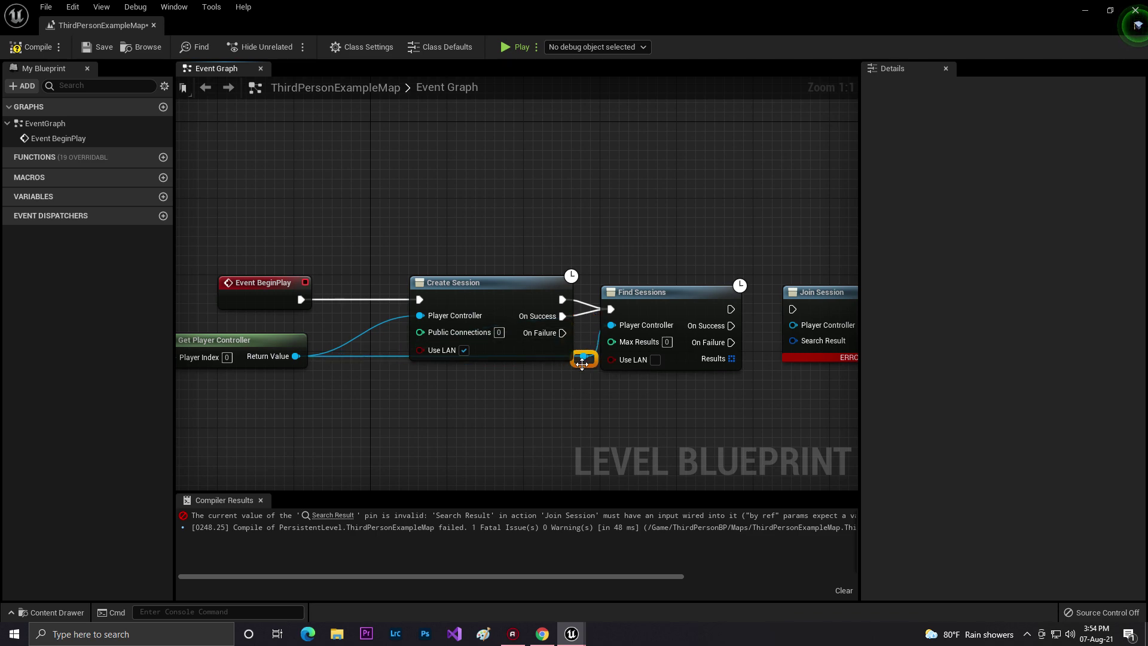
{"action": "left_click", "coordinate": [655, 360]}
{"action": "right_click_drag", "start_coordinate": [750, 381], "coordinate": [458, 381]}
Step: Pass Find Sessions' Results through Get (a ref) to Join Session and trigger it on success
{"action": "left_click_drag", "start_coordinate": [439, 357], "coordinate": [497, 389]}
{"action": "type", "text": "jo"}
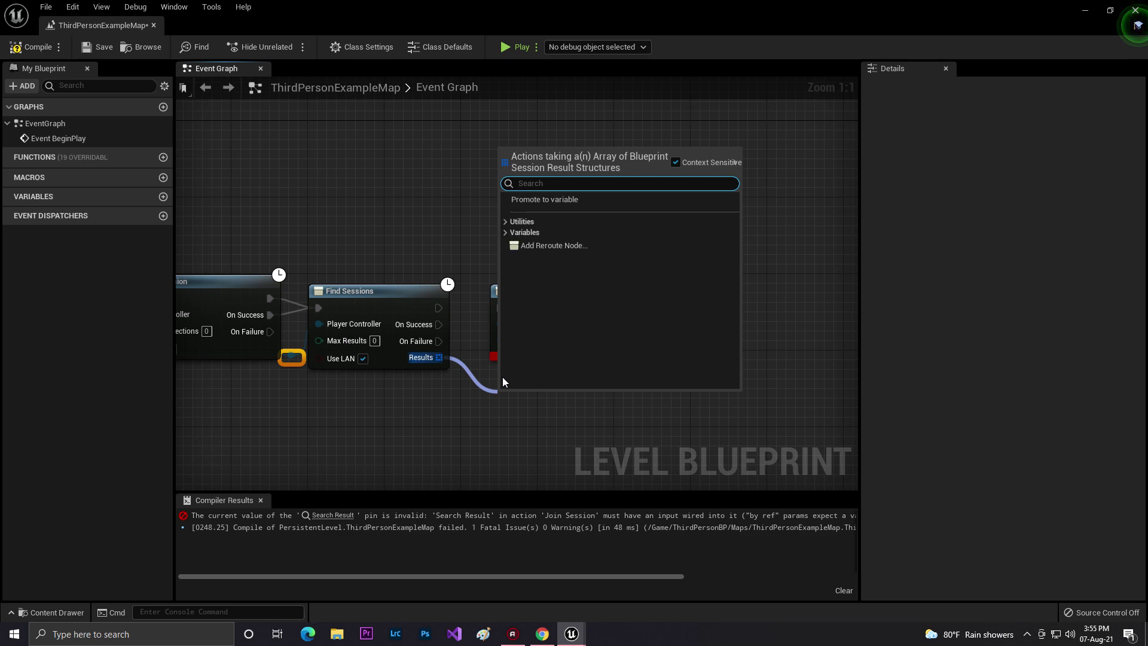
{"action": "key", "text": "Return"}
{"action": "left_click_drag", "start_coordinate": [421, 364], "coordinate": [494, 376]}
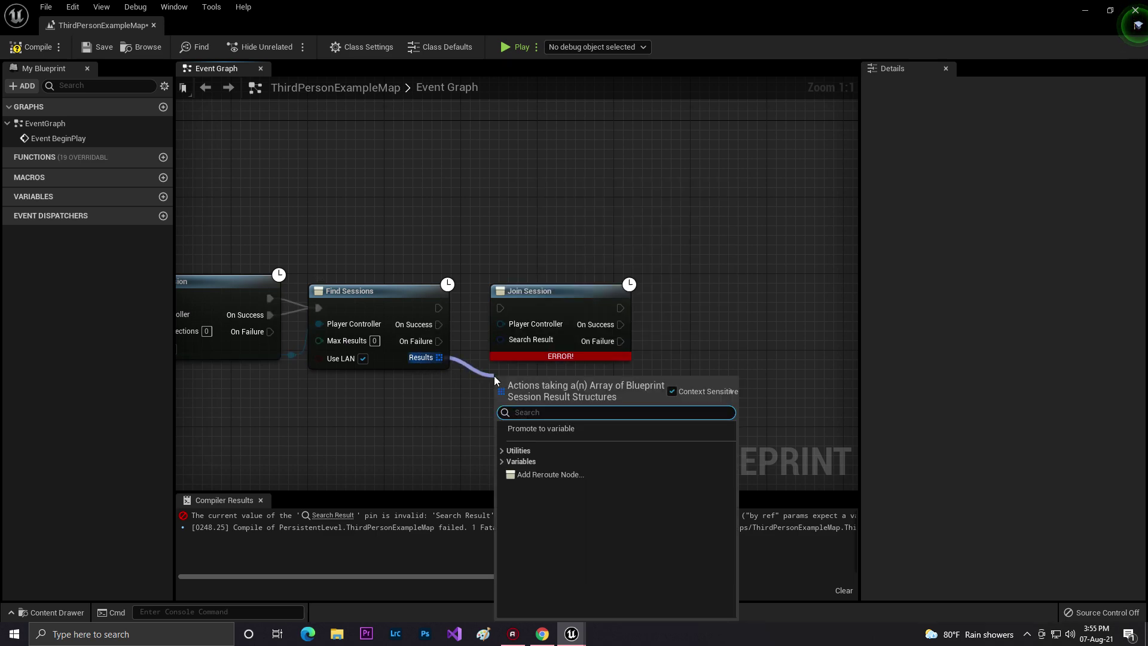
{"action": "type", "text": "get"}
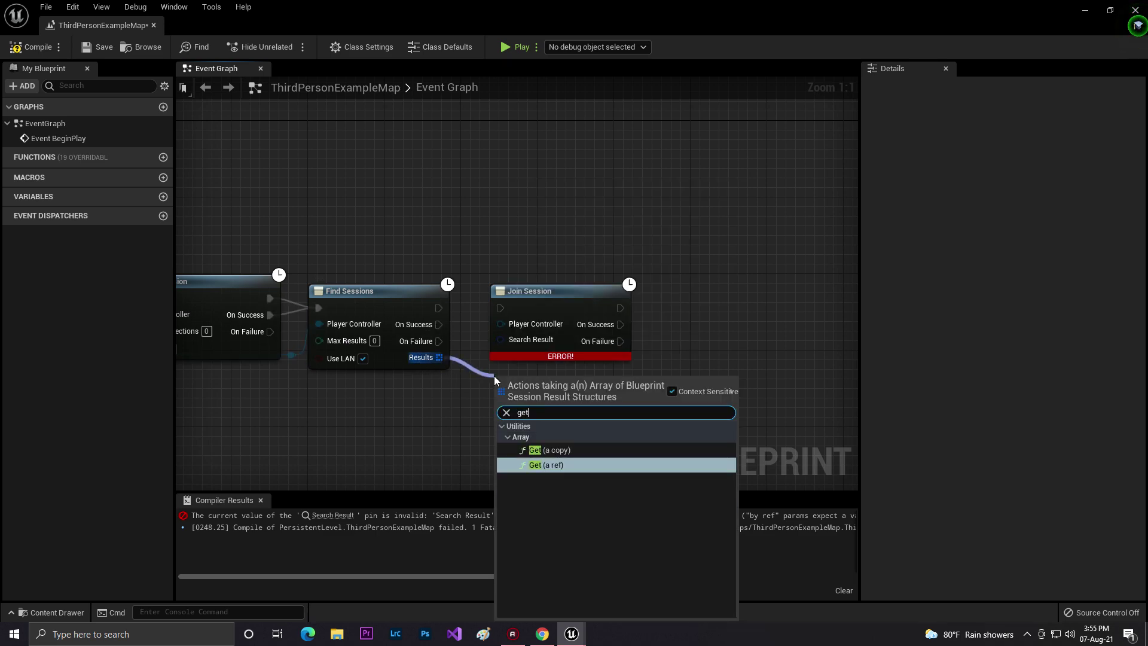
{"action": "left_click", "coordinate": [539, 467]}
{"action": "left_click_drag", "start_coordinate": [589, 401], "coordinate": [703, 328]}
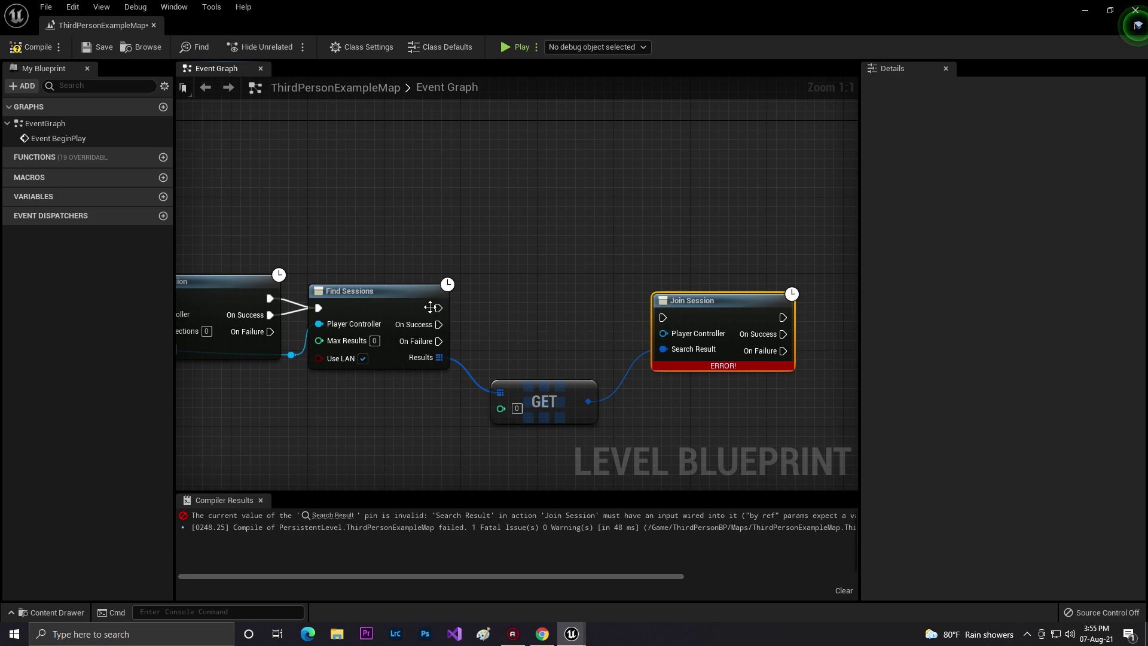
{"action": "left_click_drag", "start_coordinate": [437, 324], "coordinate": [662, 317]}
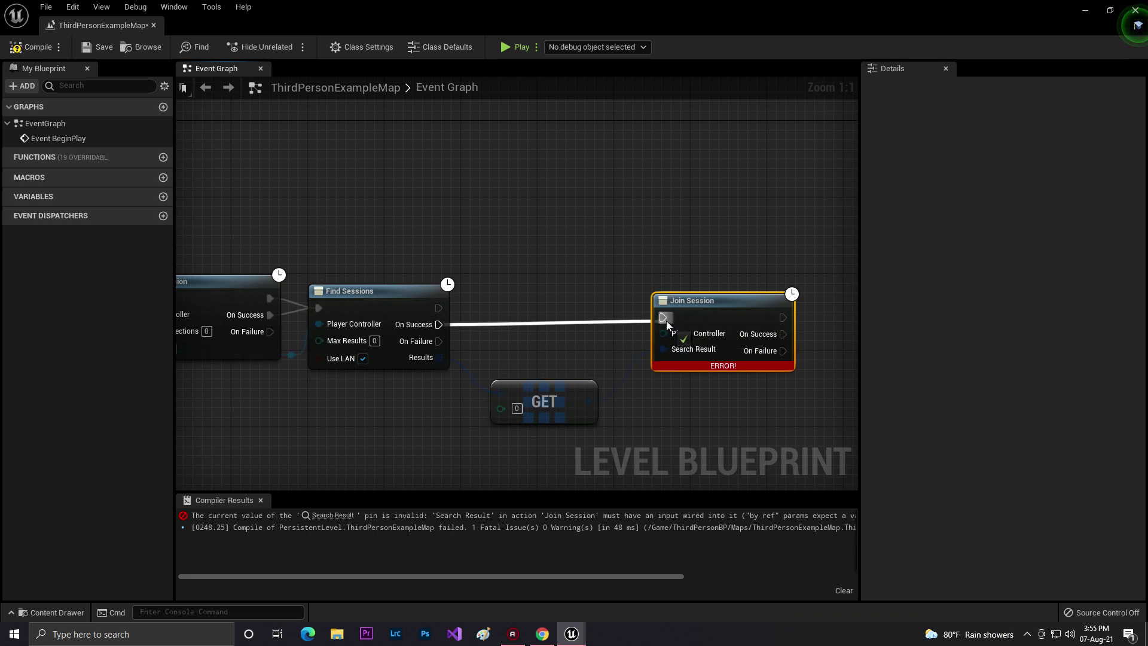
{"action": "left_click_drag", "start_coordinate": [438, 308], "coordinate": [662, 319]}
Step: Add Open Level (by Object Reference) set to ThirdPersonExampleMap after Join Session succeeds
{"action": "left_click", "coordinate": [639, 331]}
{"action": "right_click_drag", "start_coordinate": [736, 317], "coordinate": [595, 305]}
{"action": "left_click_drag", "start_coordinate": [641, 322], "coordinate": [688, 322]}
{"action": "type", "text": "open"}
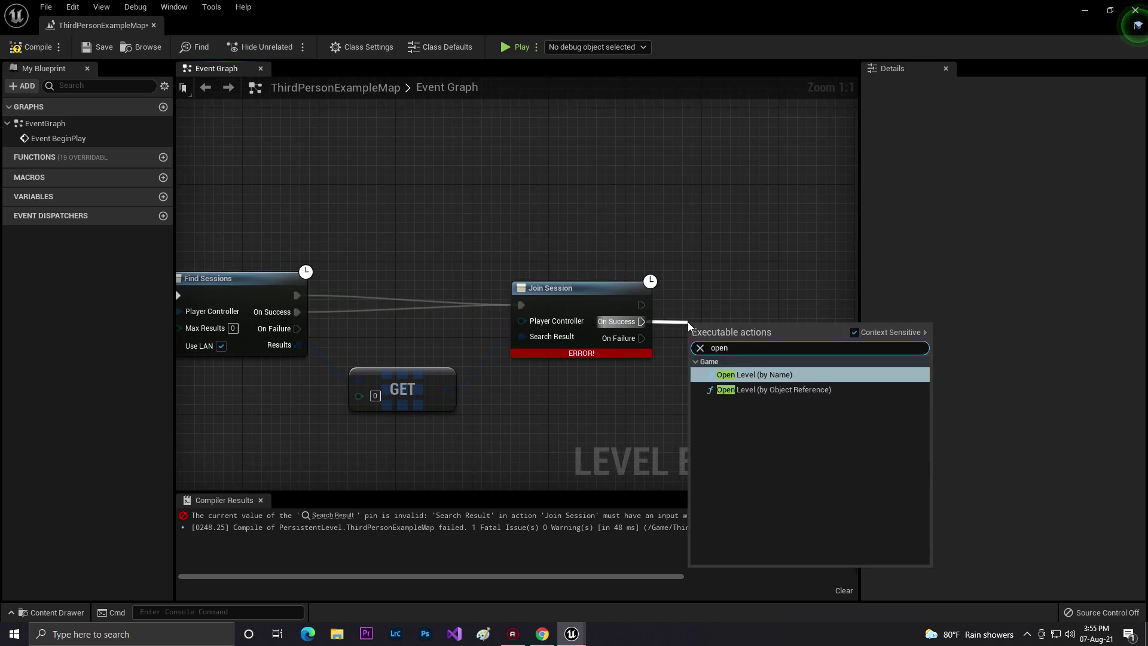
{"action": "left_click", "coordinate": [796, 389]}
{"action": "left_click", "coordinate": [752, 370]}
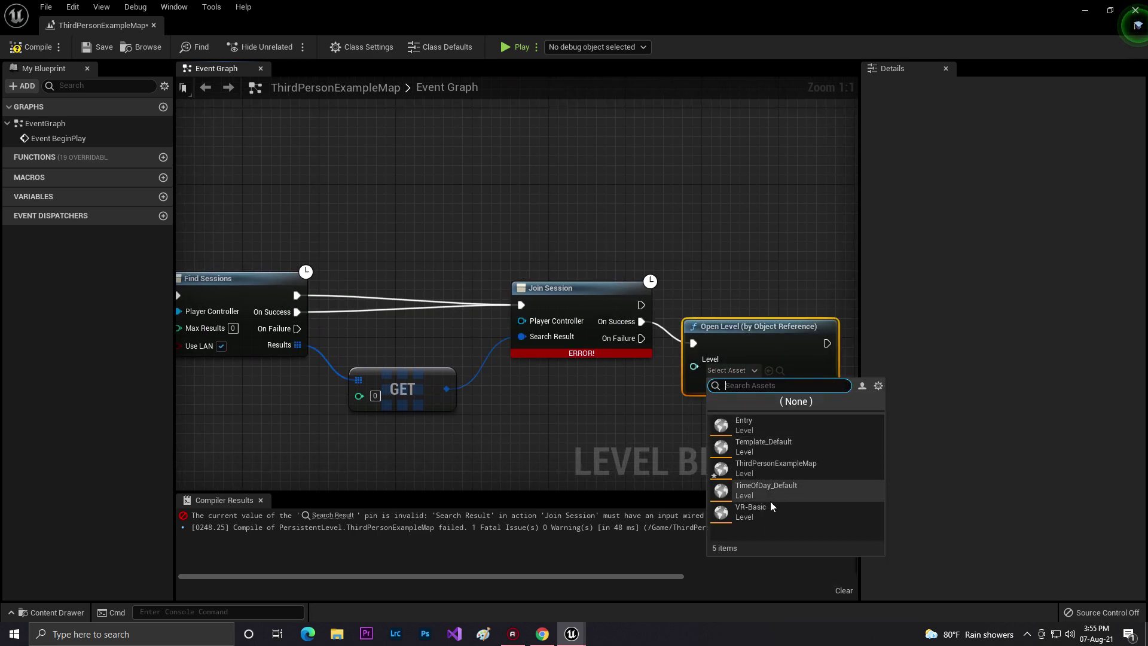
{"action": "left_click", "coordinate": [775, 478]}
{"action": "left_click_drag", "start_coordinate": [752, 338], "coordinate": [762, 319]}
{"action": "left_click", "coordinate": [517, 382]}
Step: Feed the player controller into Join Session and compile
{"action": "right_click_drag", "start_coordinate": [570, 329], "coordinate": [925, 332]}
{"action": "left_click_drag", "start_coordinate": [225, 346], "coordinate": [330, 324]}
{"action": "right_click_drag", "start_coordinate": [330, 325], "coordinate": [183, 291]}
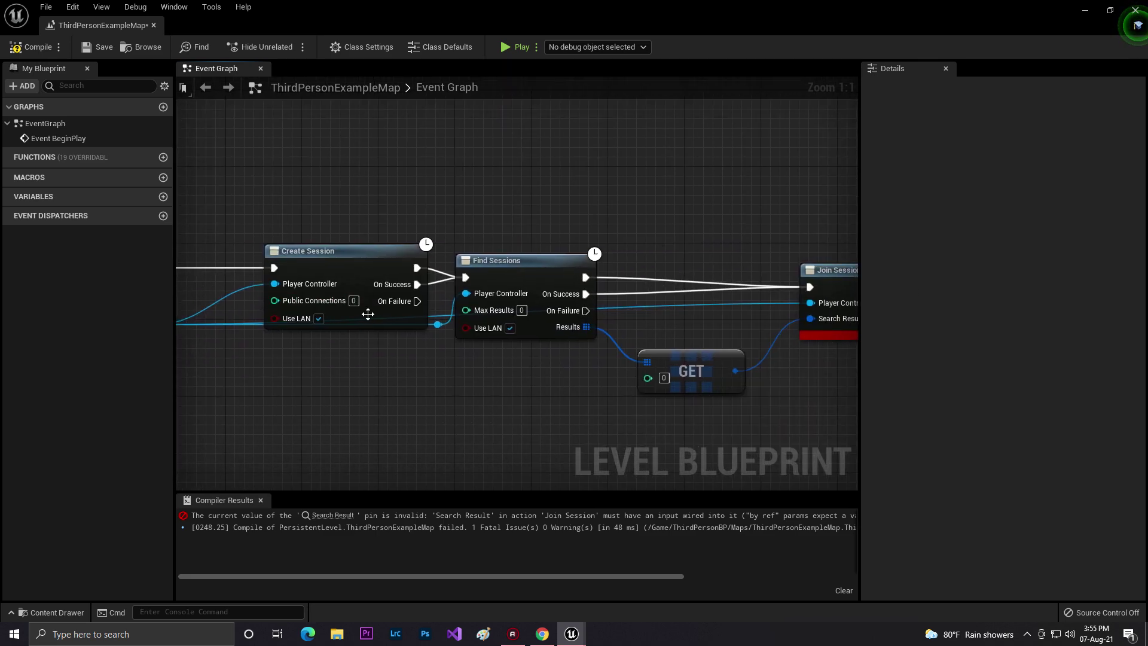
{"action": "left_click", "coordinate": [36, 47]}
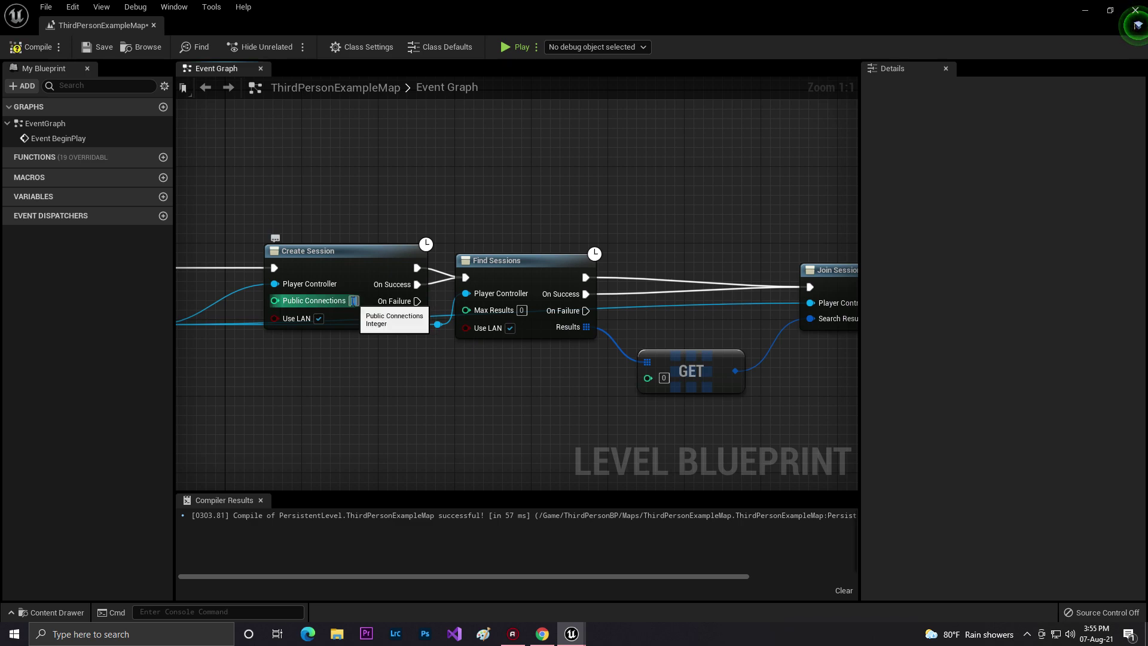
Step: Set Find Sessions' Max Results to 1, recompile, save, and close the blueprint editor
{"action": "left_click", "coordinate": [521, 310]}
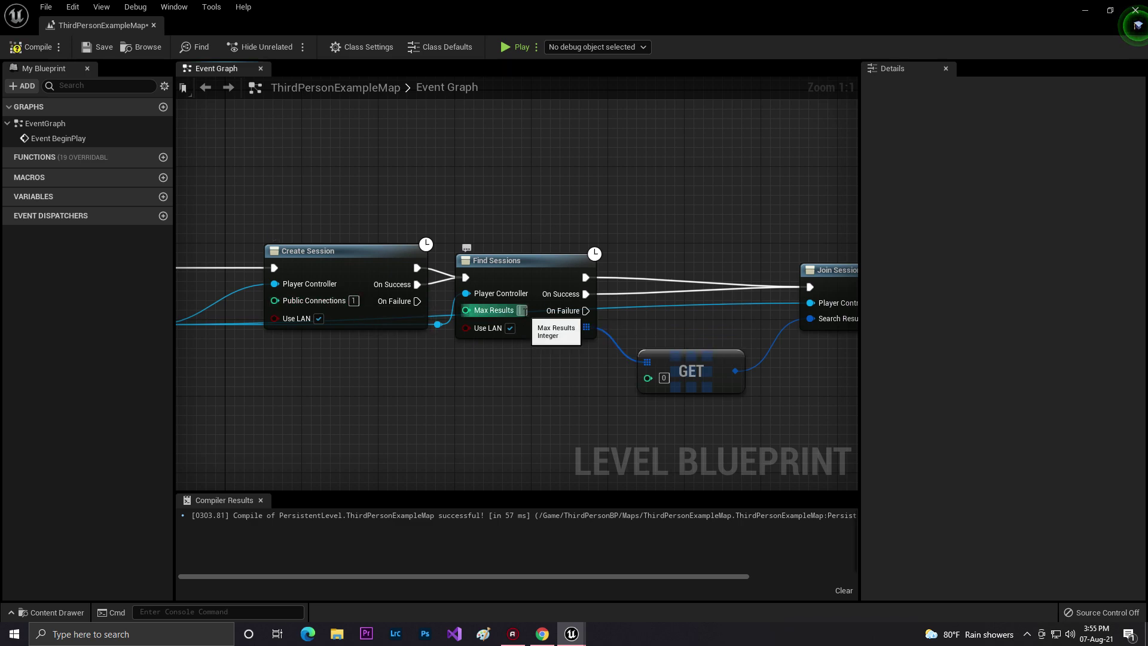
{"action": "type", "text": "1"}
{"action": "right_click_drag", "start_coordinate": [522, 310], "coordinate": [322, 310]}
{"action": "left_click", "coordinate": [30, 46]}
{"action": "left_click", "coordinate": [86, 48]}
{"action": "right_click_drag", "start_coordinate": [718, 198], "coordinate": [448, 208]}
{"action": "left_click", "coordinate": [1083, 9]}
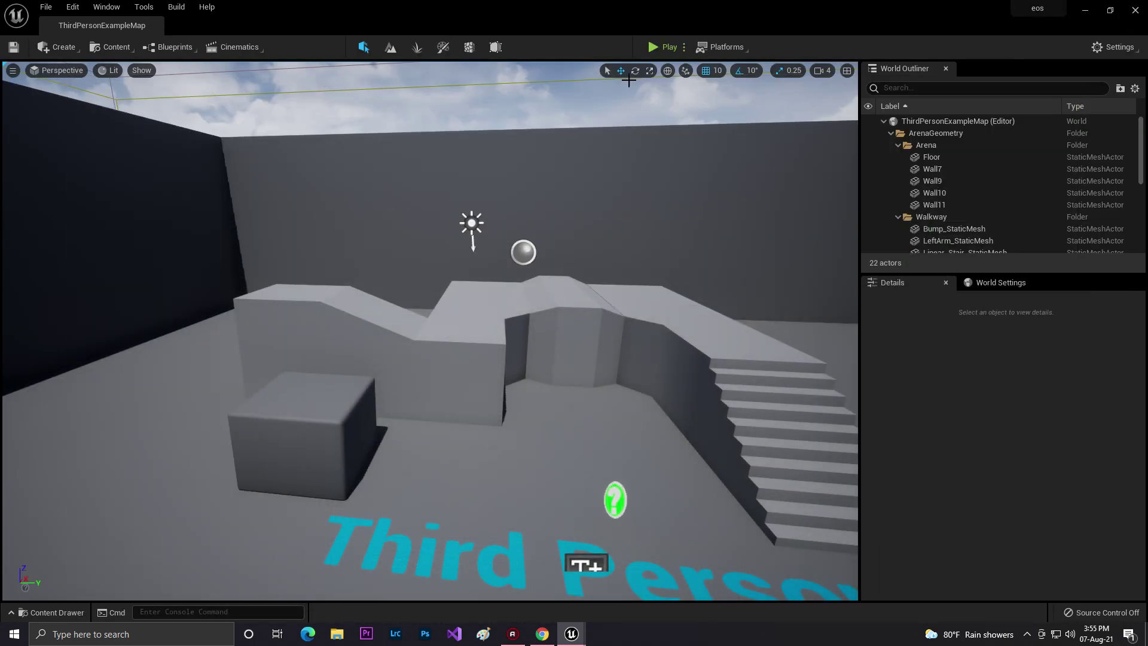
Step: Play the level in the editor, running and jumping the character, then stop with Esc
{"action": "left_click", "coordinate": [672, 48]}
{"action": "left_click", "coordinate": [569, 205]}
{"action": "key", "text": "w"}
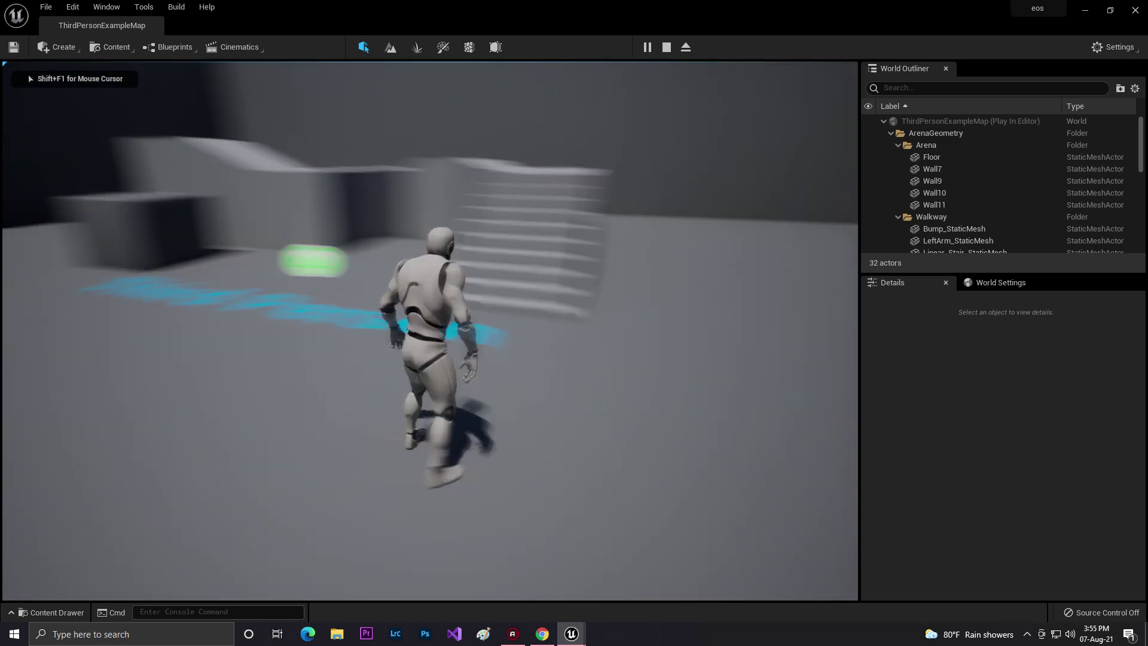
{"action": "key", "text": "space"}
{"action": "key", "text": "w"}
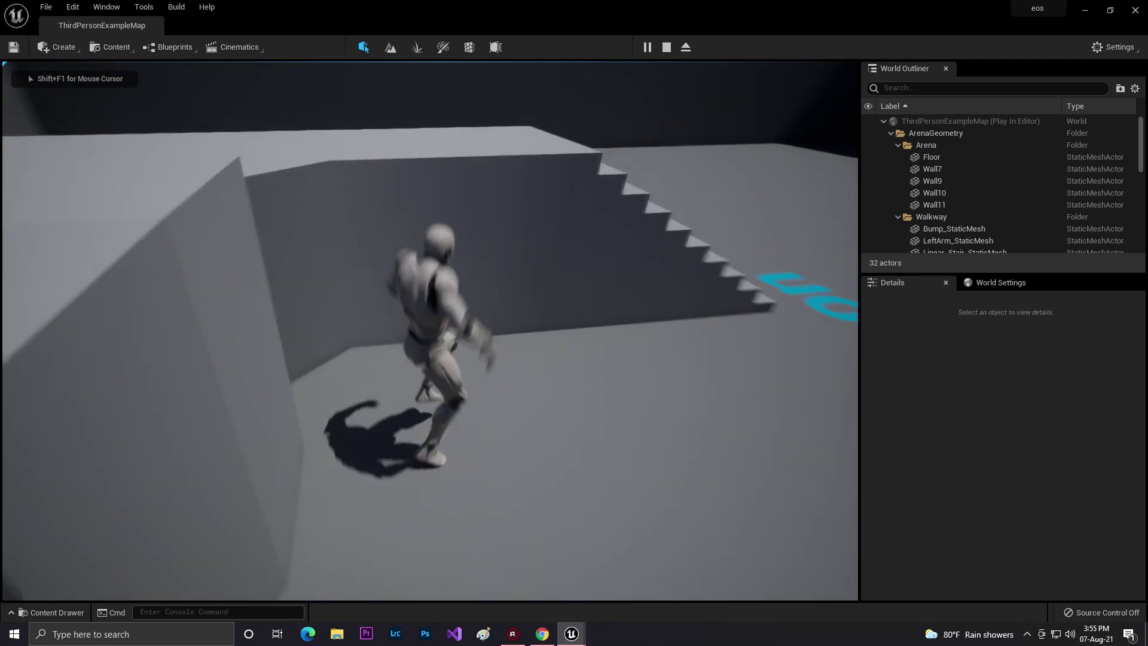
{"action": "key", "text": "w"}
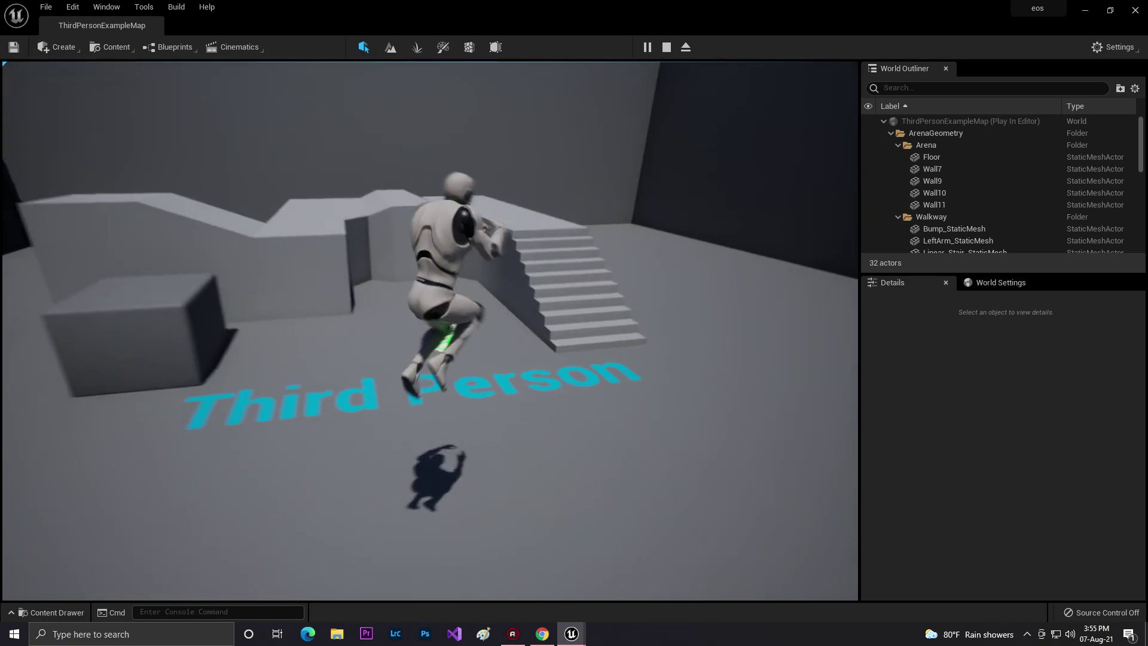
{"action": "key", "text": "Escape"}
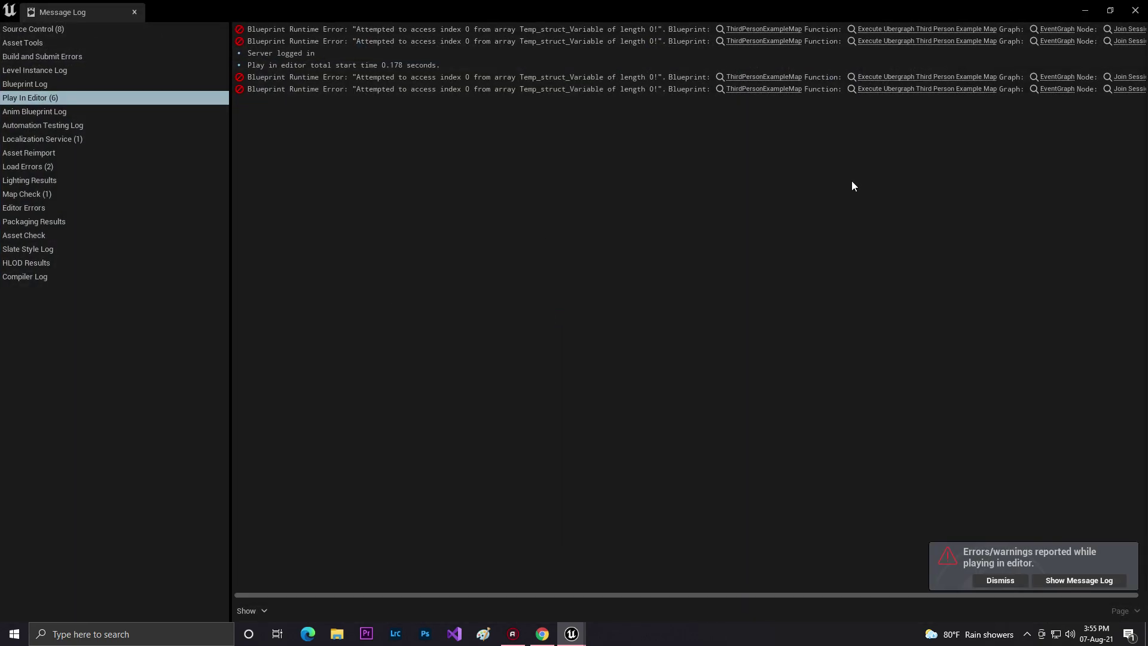
Step: Jump from the Message Log error to the failing Join Session node
{"action": "left_click", "coordinate": [1132, 90]}
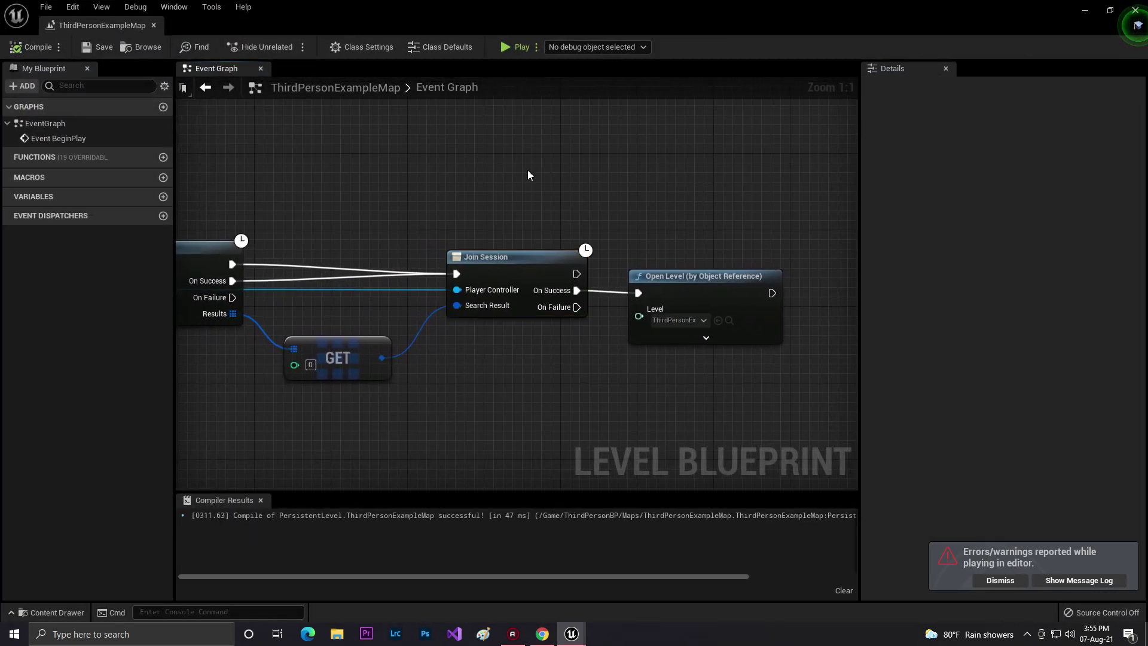
{"action": "right_click_drag", "start_coordinate": [552, 172], "coordinate": [728, 174]}
{"action": "scroll", "coordinate": [695, 201], "scroll_direction": "down", "scroll_amount": 2}
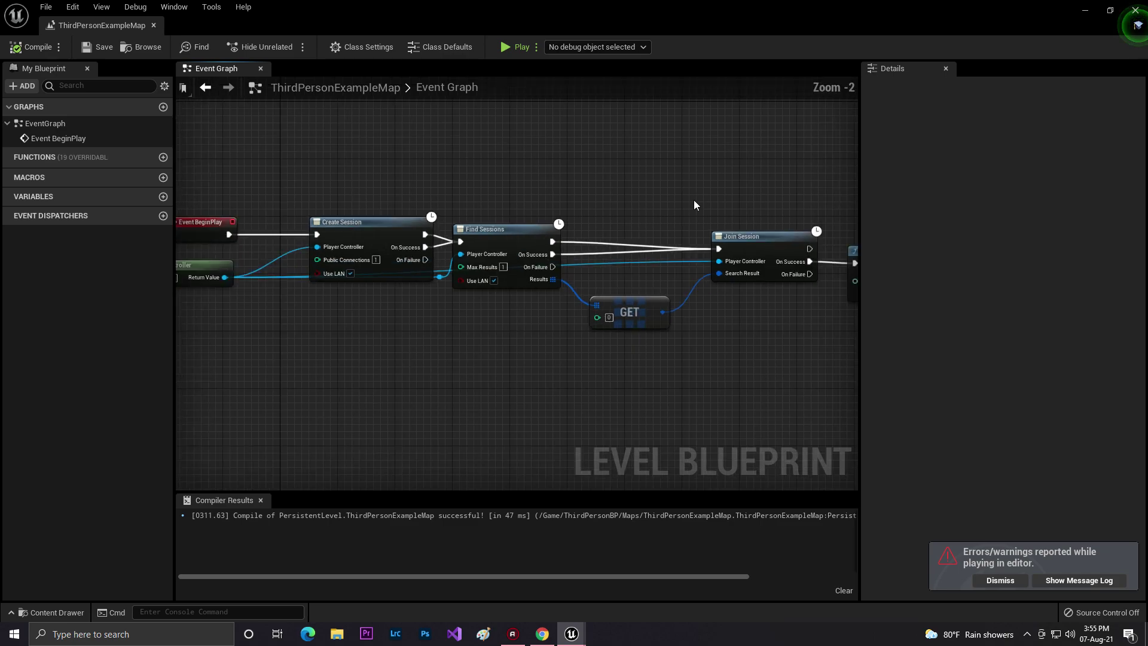